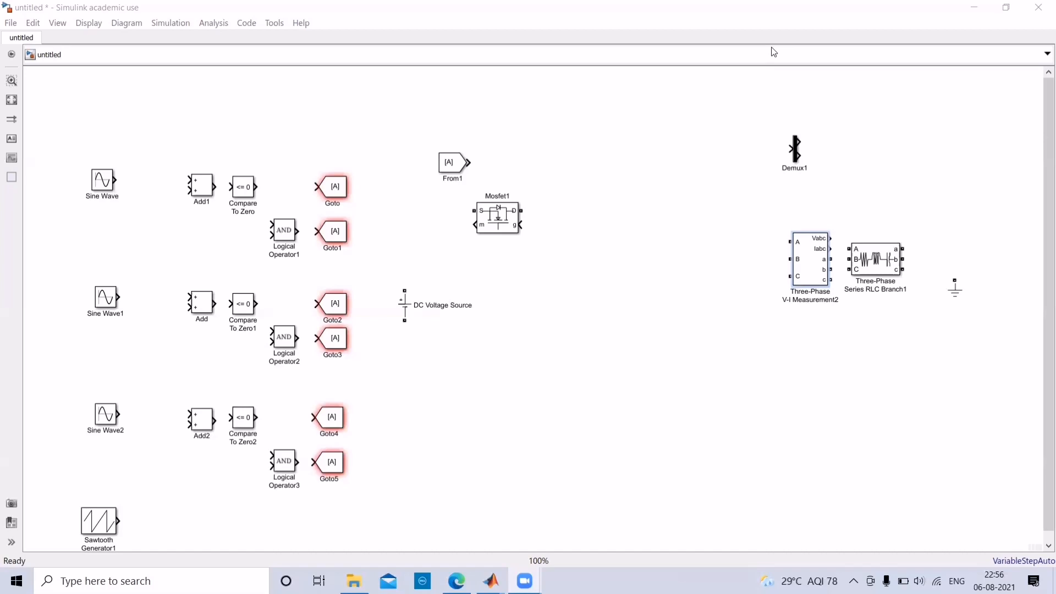
Search the block library for gui, add a powergui block to the model and keep a single copy above the Sine Wave block
{"action": "left_click", "coordinate": [59, 22]}
{"action": "left_click", "coordinate": [69, 38]}
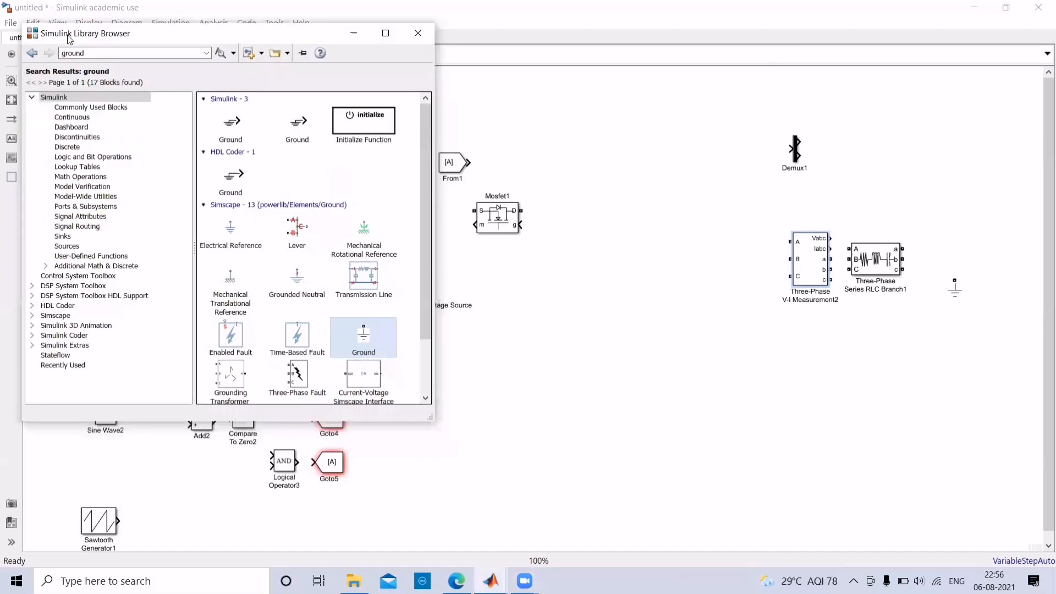
{"action": "double_click", "coordinate": [97, 51]}
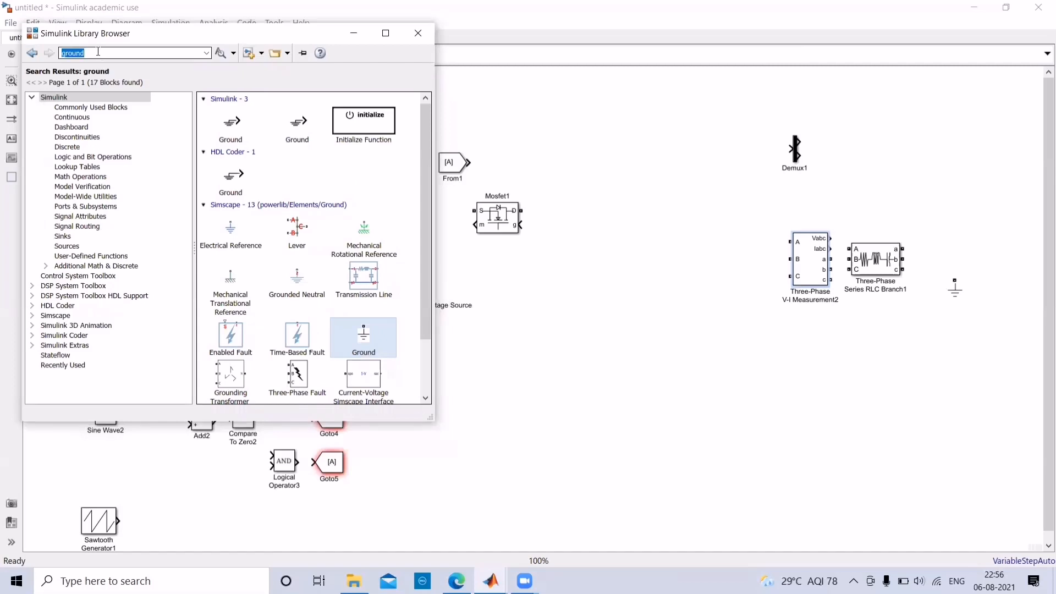
{"action": "type", "text": "gui"}
{"action": "key", "text": "Return"}
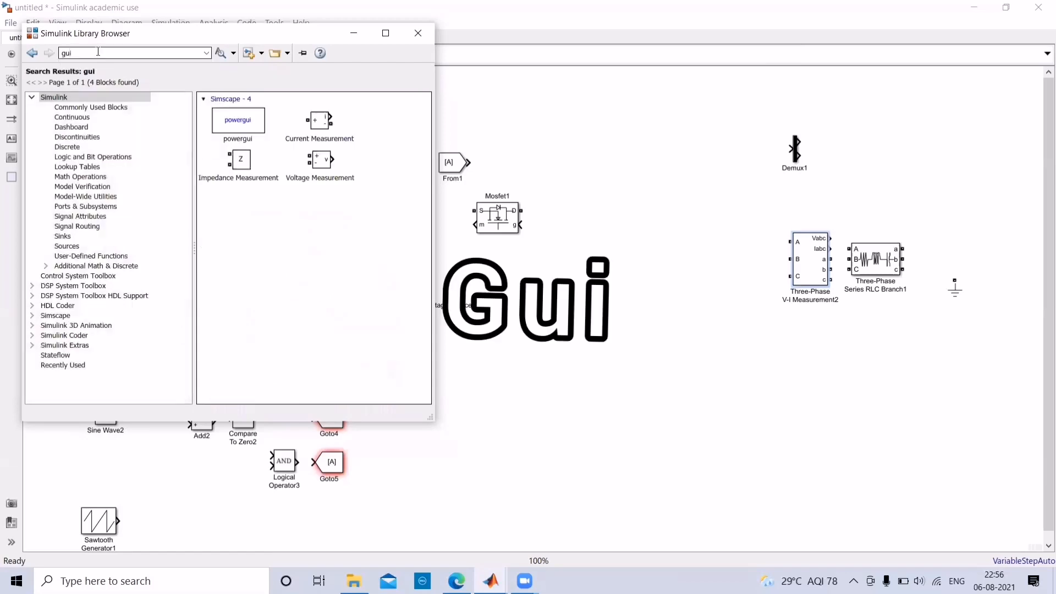
{"action": "right_click", "coordinate": [255, 125]}
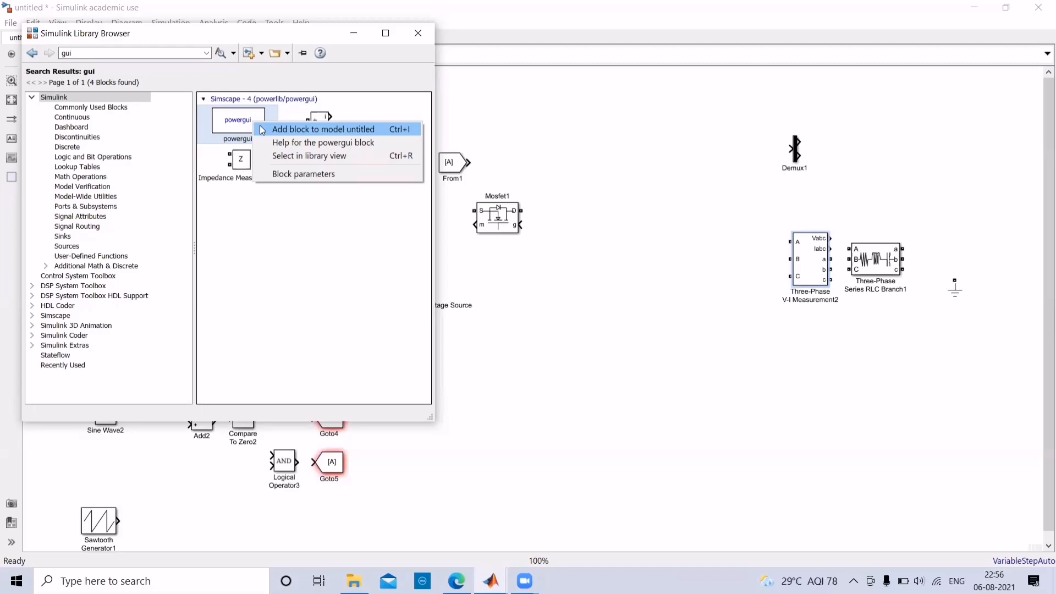
{"action": "left_click", "coordinate": [261, 130]}
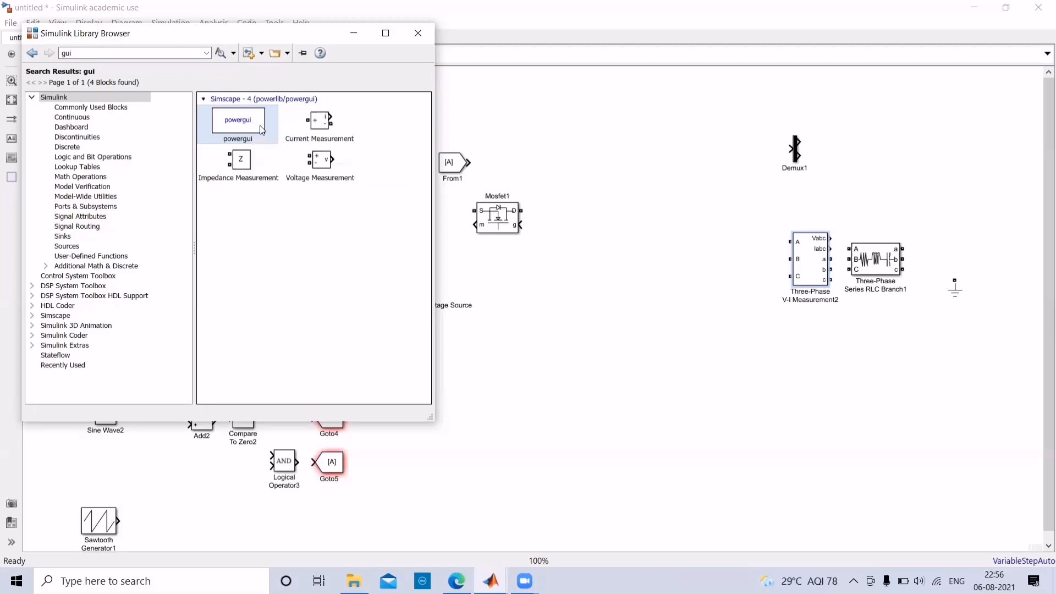
{"action": "left_click", "coordinate": [355, 30]}
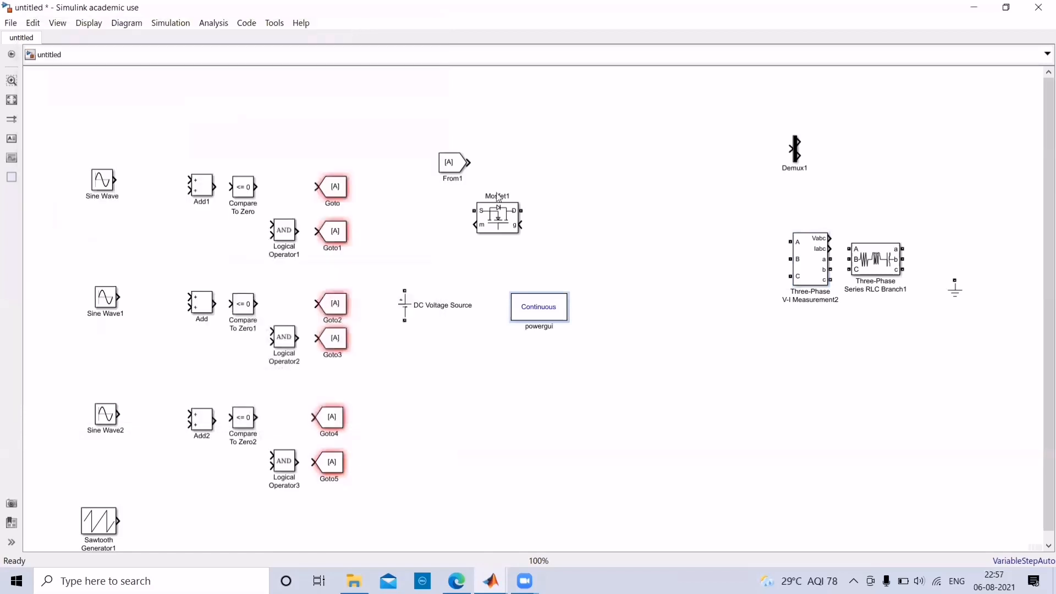
{"action": "left_click_drag", "start_coordinate": [555, 307], "coordinate": [95, 97]}
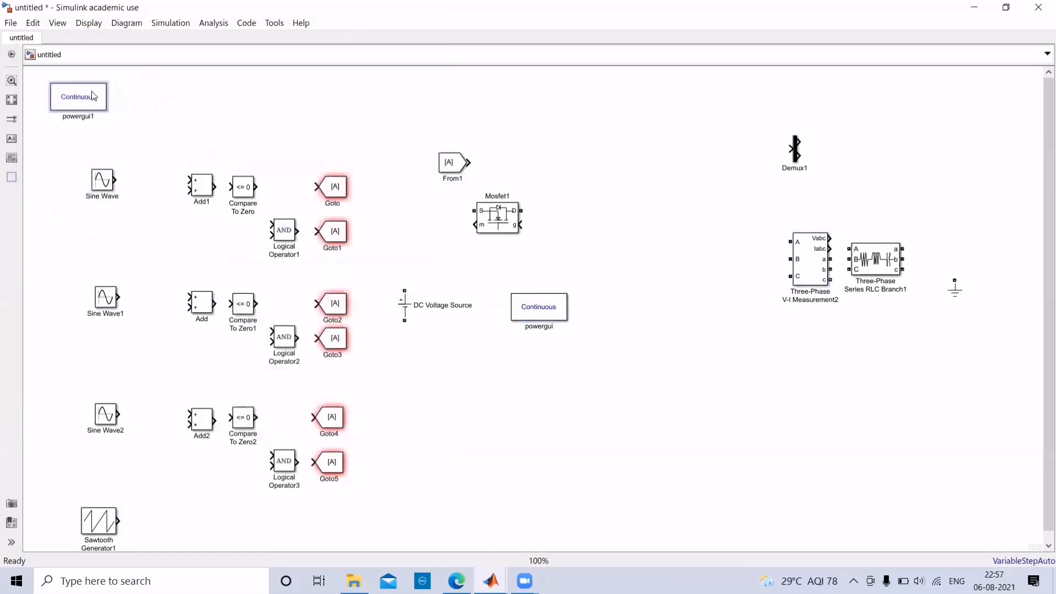
{"action": "key", "text": "Delete"}
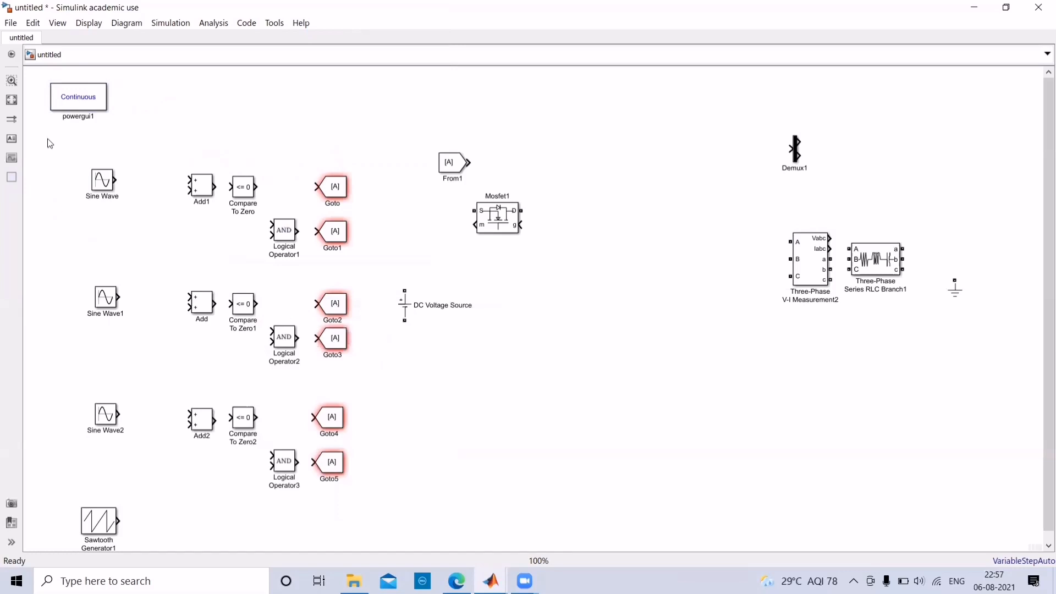
Search the block library for sine wave blocks and return to the model
{"action": "left_click", "coordinate": [60, 23]}
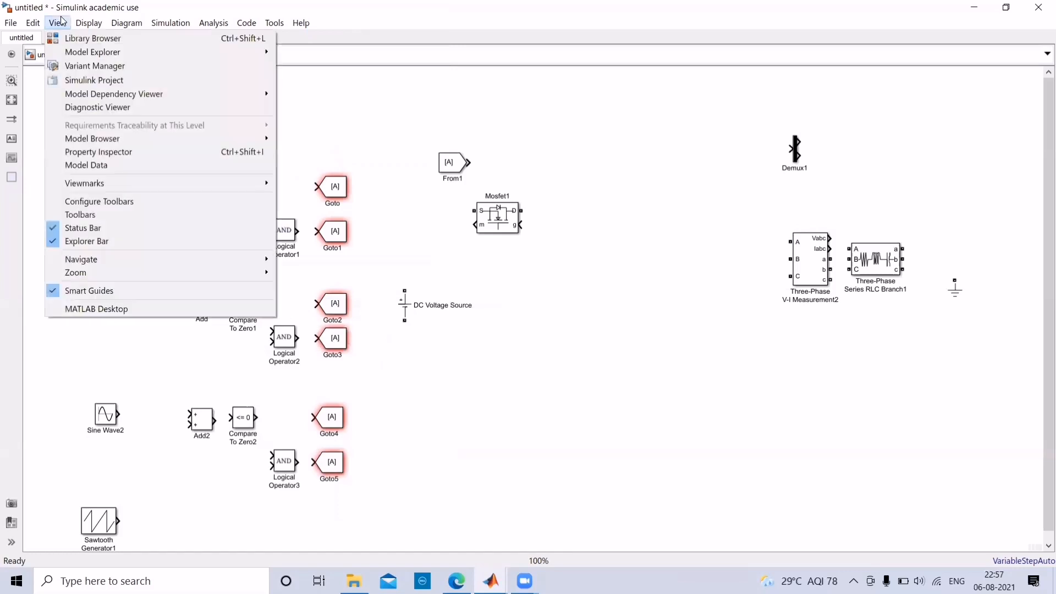
{"action": "left_click", "coordinate": [59, 24]}
{"action": "left_click", "coordinate": [58, 23]}
{"action": "left_click", "coordinate": [63, 35]}
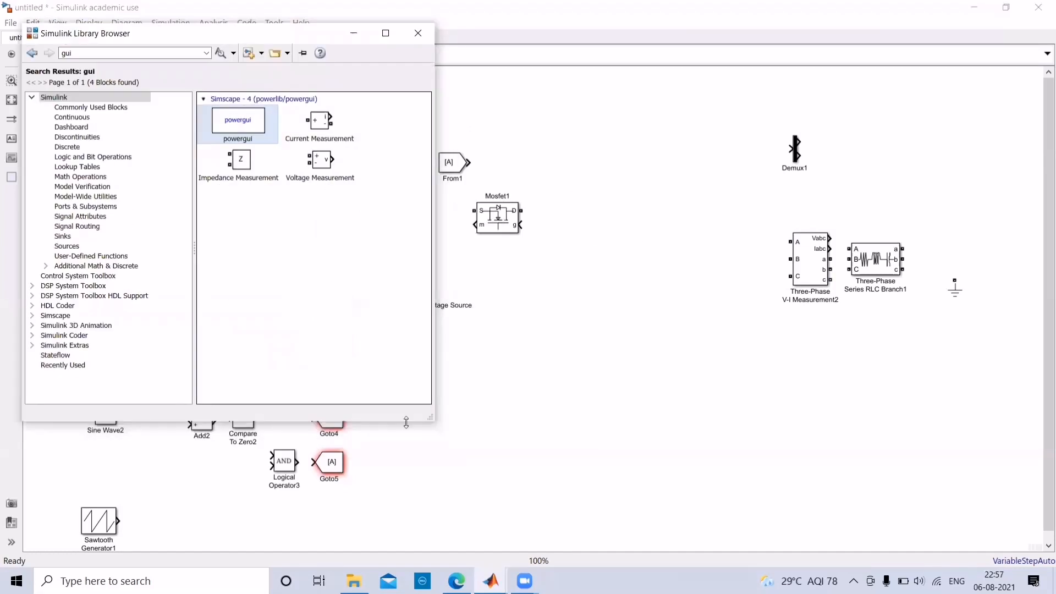
{"action": "double_click", "coordinate": [99, 56]}
{"action": "type", "text": "s"}
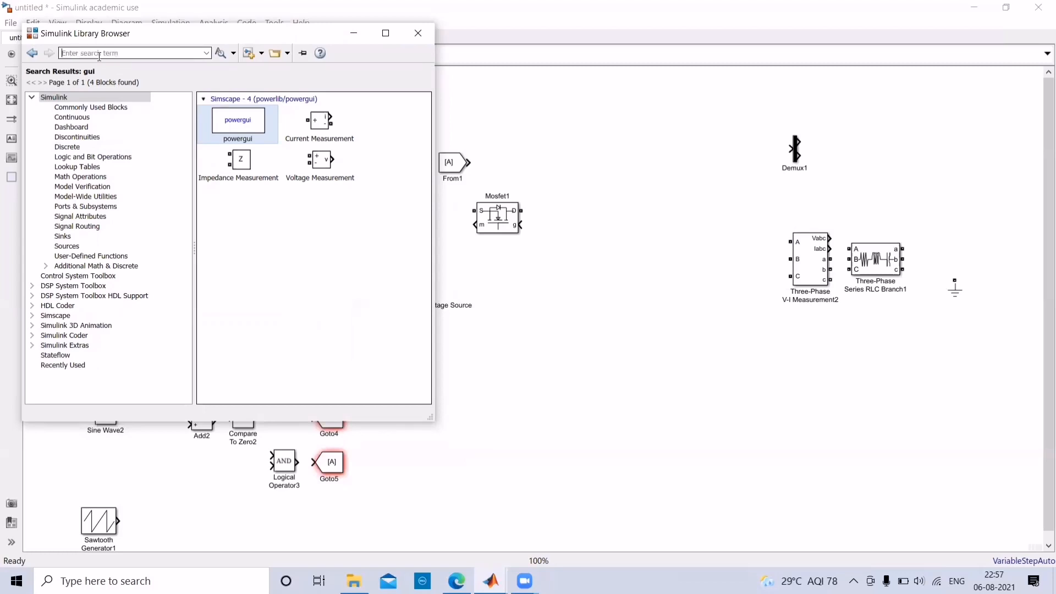
{"action": "type", "text": "i"}
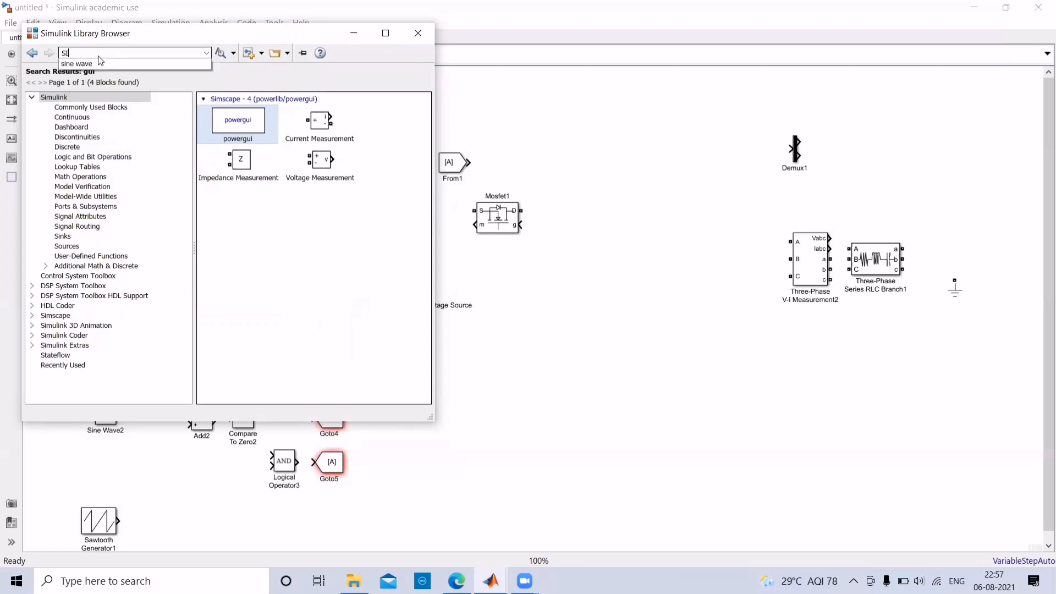
{"action": "left_click", "coordinate": [91, 66]}
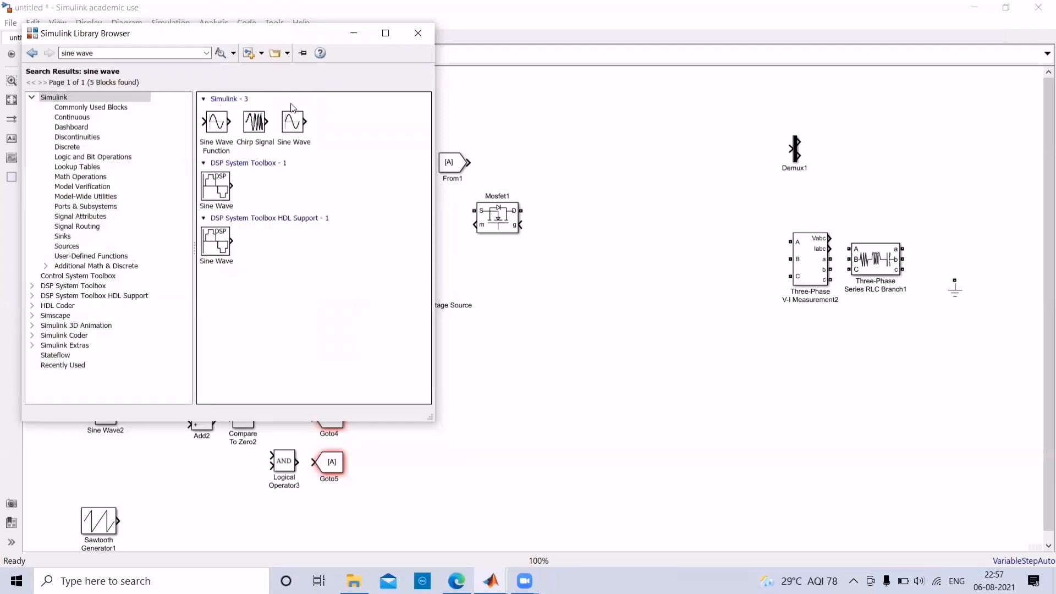
{"action": "left_click", "coordinate": [354, 34]}
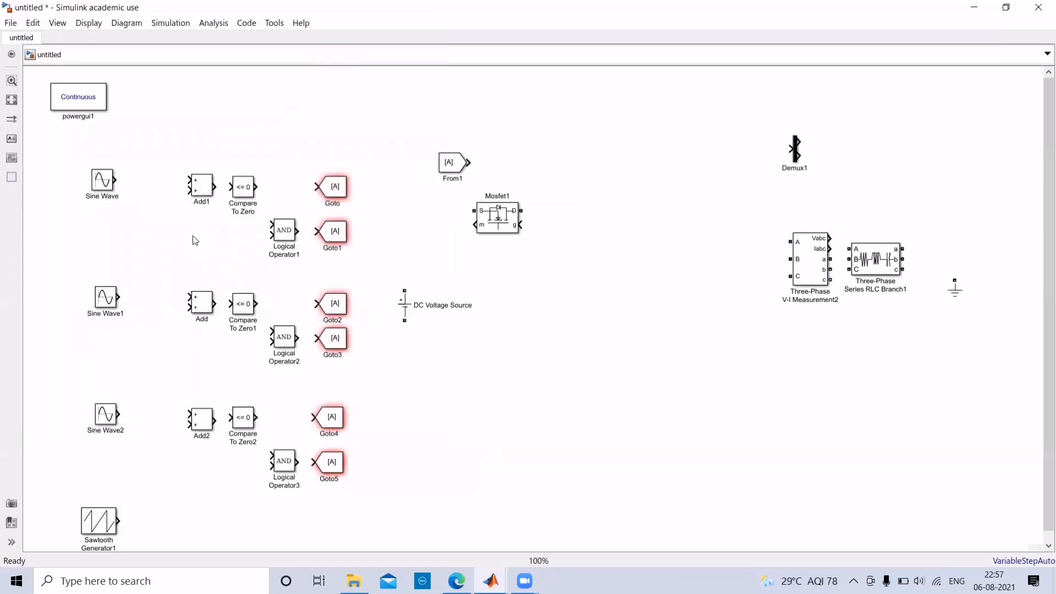
Set the list of signs of the Add1 block to +-
{"action": "left_click", "coordinate": [112, 536]}
{"action": "left_click", "coordinate": [199, 188]}
{"action": "left_click", "coordinate": [103, 533]}
{"action": "double_click", "coordinate": [201, 190]}
{"action": "double_click", "coordinate": [324, 264]}
{"action": "left_click", "coordinate": [323, 264]}
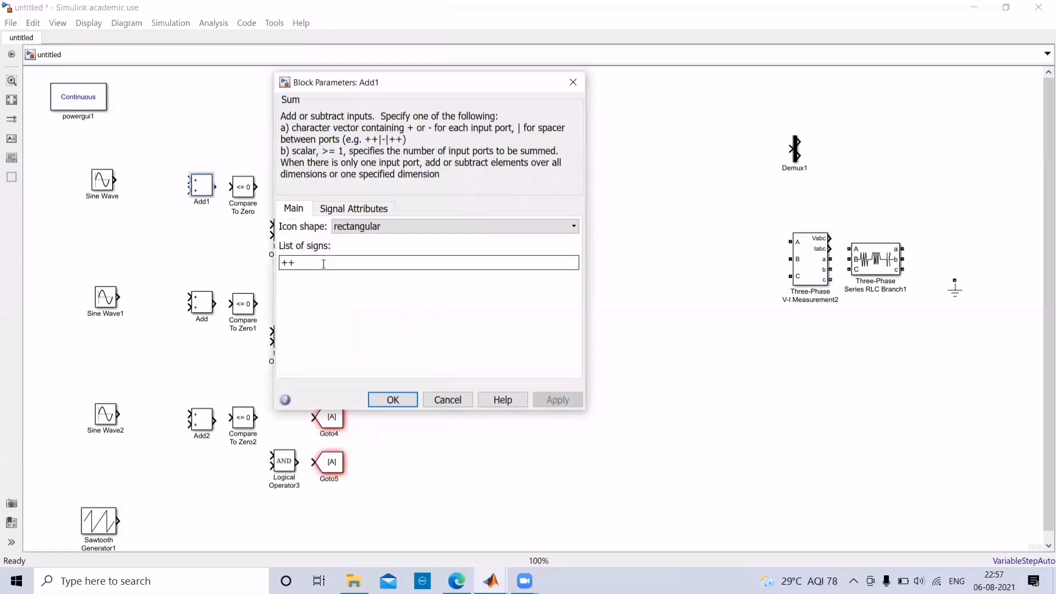
{"action": "key", "text": "BackSpace"}
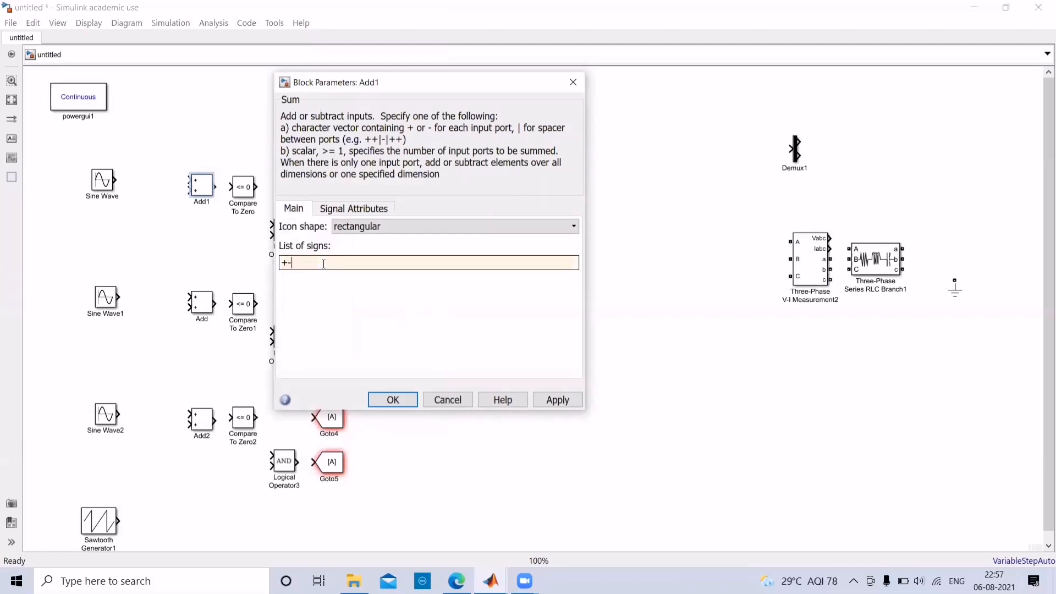
{"action": "type", "text": "-"}
{"action": "left_click", "coordinate": [392, 399]}
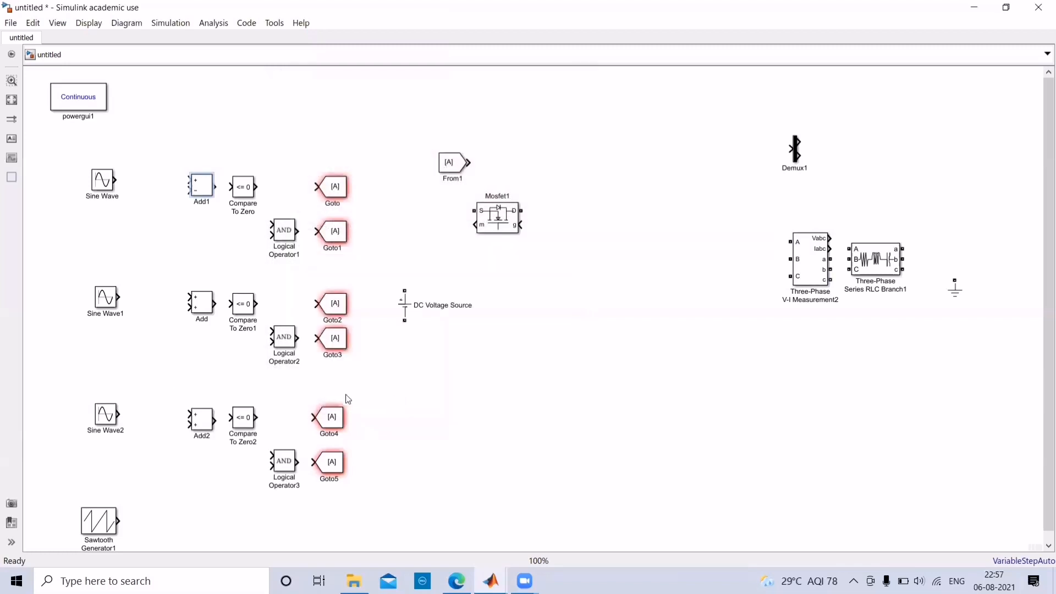
Set the list of signs of the Add block to +-
{"action": "left_click", "coordinate": [203, 302]}
{"action": "double_click", "coordinate": [206, 306]}
{"action": "double_click", "coordinate": [316, 408]}
{"action": "type", "text": "+-"}
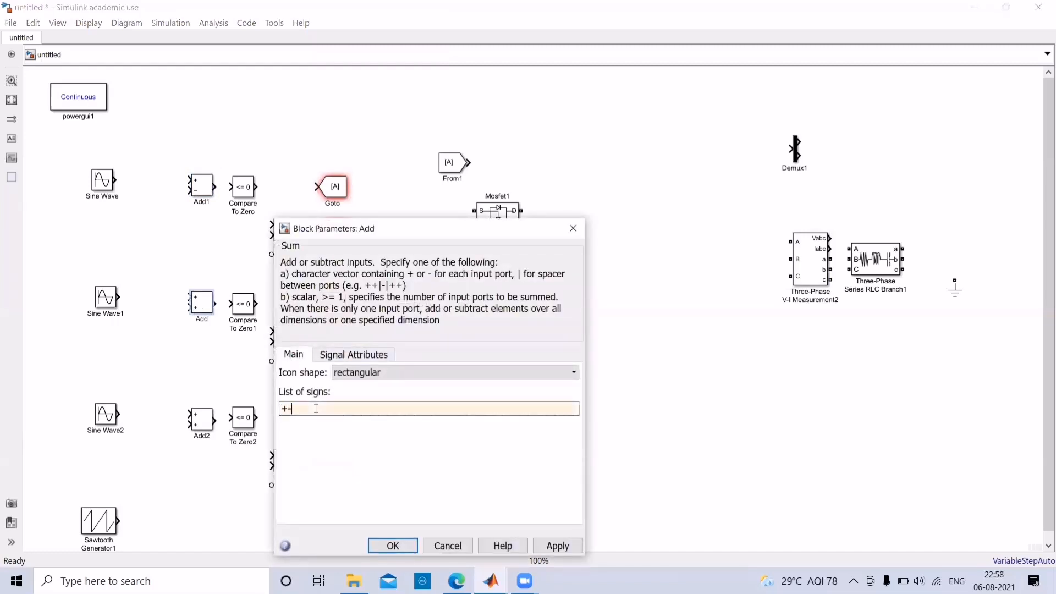
{"action": "key", "text": "Return"}
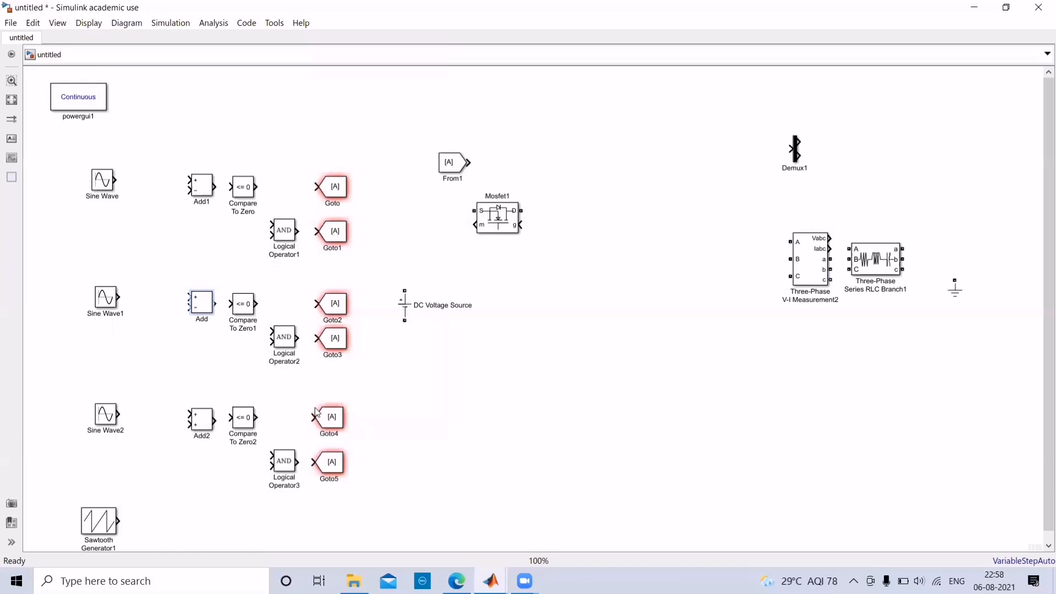
Set the list of signs of the Add2 block to +-
{"action": "double_click", "coordinate": [208, 423]}
{"action": "double_click", "coordinate": [367, 444]}
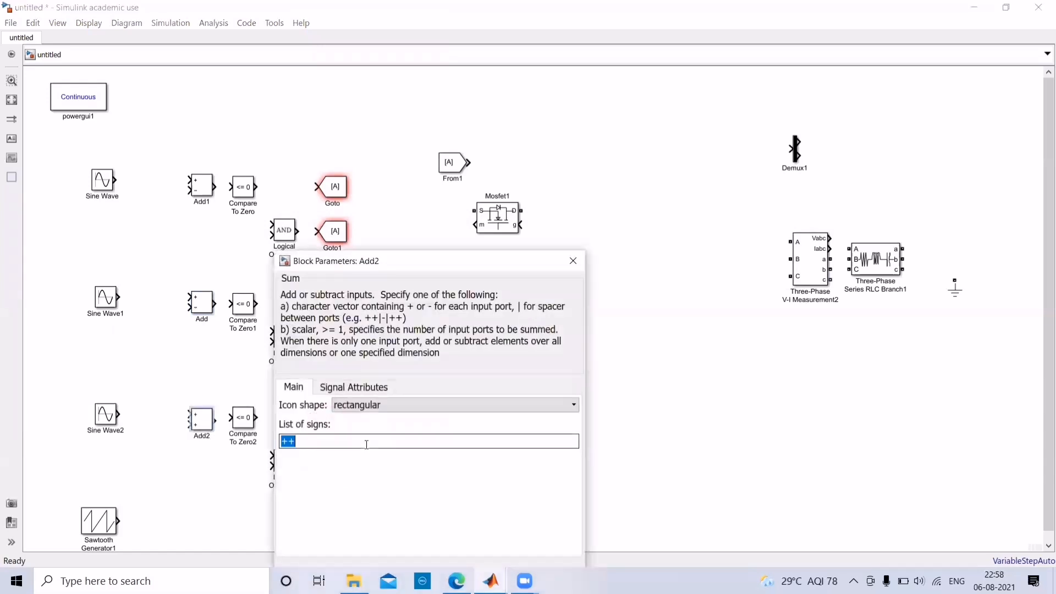
{"action": "left_click", "coordinate": [366, 444]}
{"action": "key", "text": "BackSpace"}
{"action": "type", "text": "-"}
{"action": "key", "text": "Return"}
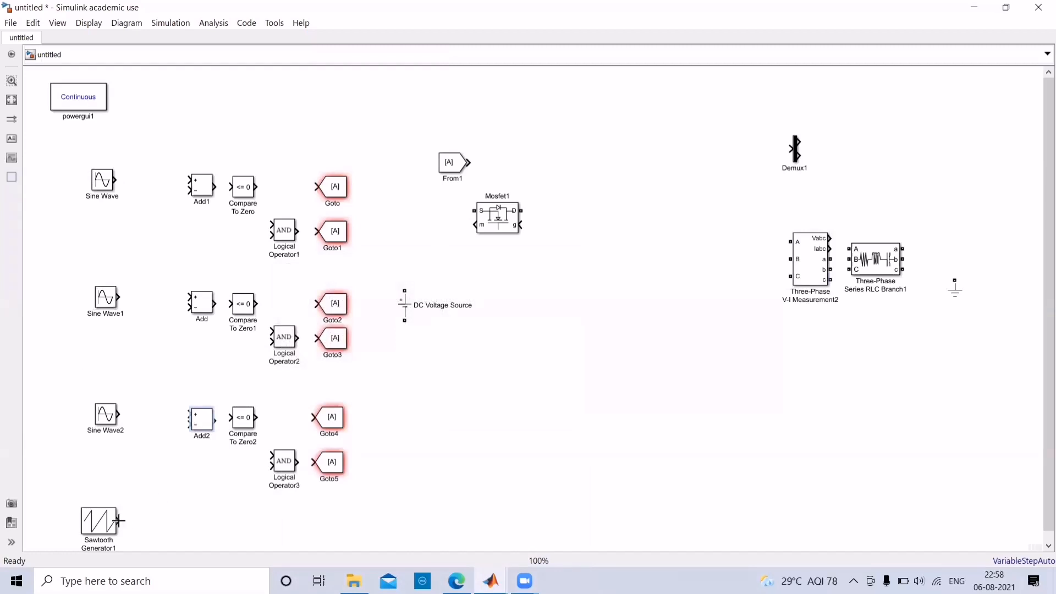
Connect the Sawtooth Generator1 output to the minus inputs of Add2, Add and Add1
{"action": "left_click_drag", "start_coordinate": [148, 473], "coordinate": [185, 422]}
{"action": "left_click_drag", "start_coordinate": [189, 307], "coordinate": [158, 424]}
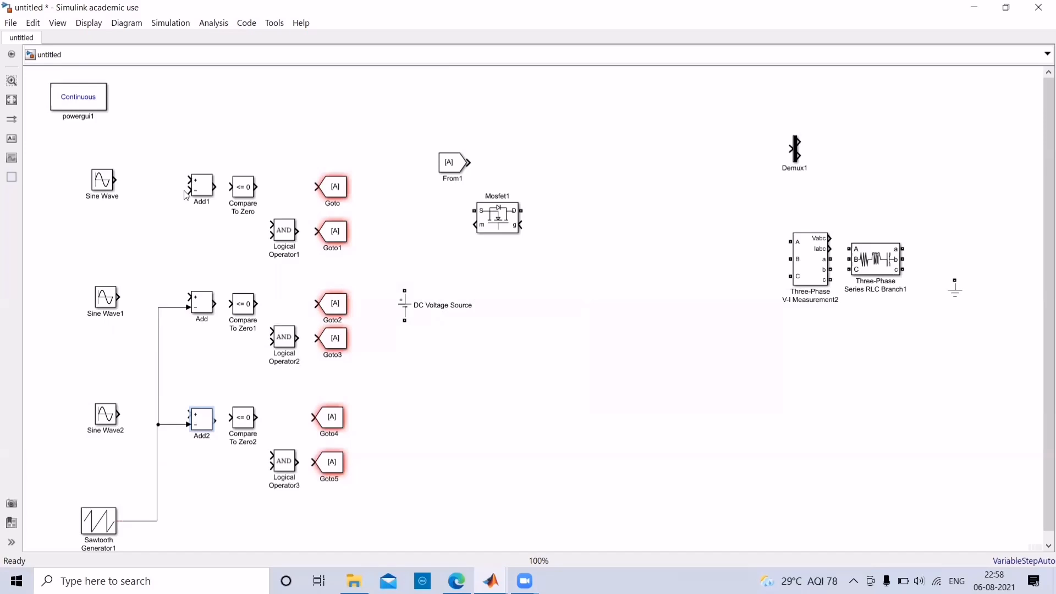
{"action": "left_click_drag", "start_coordinate": [189, 190], "coordinate": [158, 305]}
Connect Sine Wave, Sine Wave1 and Sine Wave2 to the plus inputs of Add1, Add and Add2 respectively
{"action": "left_click_drag", "start_coordinate": [114, 178], "coordinate": [190, 180]}
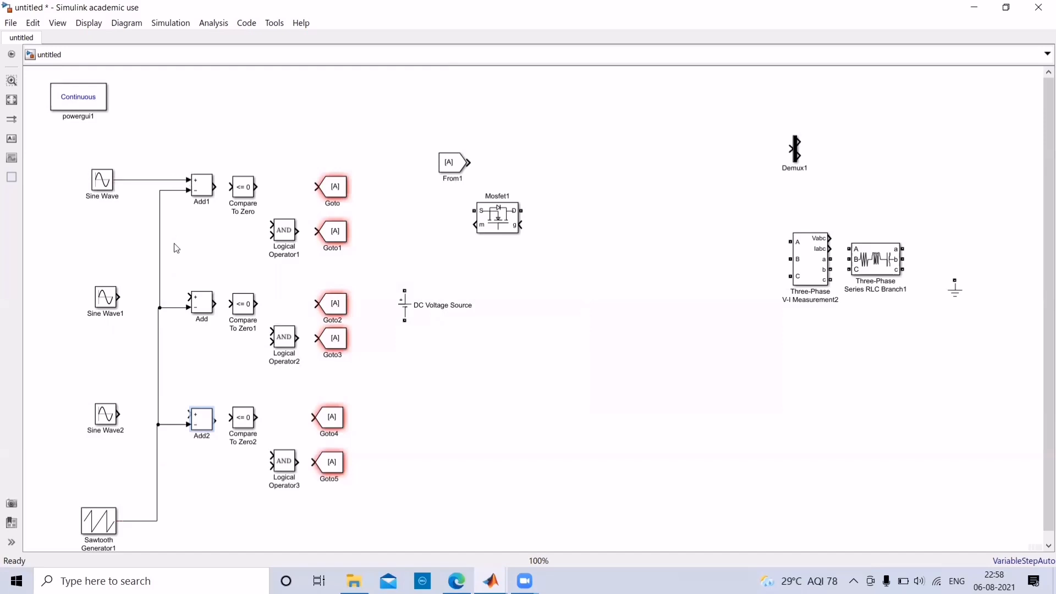
{"action": "left_click_drag", "start_coordinate": [117, 297], "coordinate": [190, 297]}
{"action": "left_click_drag", "start_coordinate": [118, 413], "coordinate": [189, 413]}
Set the operator of the Compare To Zero block to >=
{"action": "left_click", "coordinate": [249, 195]}
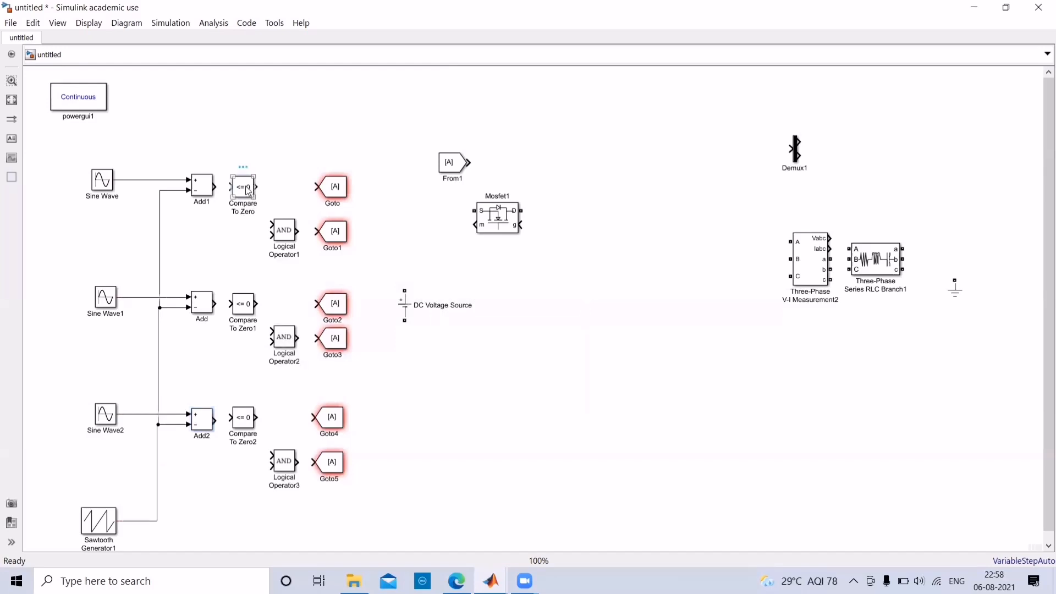
{"action": "double_click", "coordinate": [248, 190]}
{"action": "left_click", "coordinate": [428, 242]}
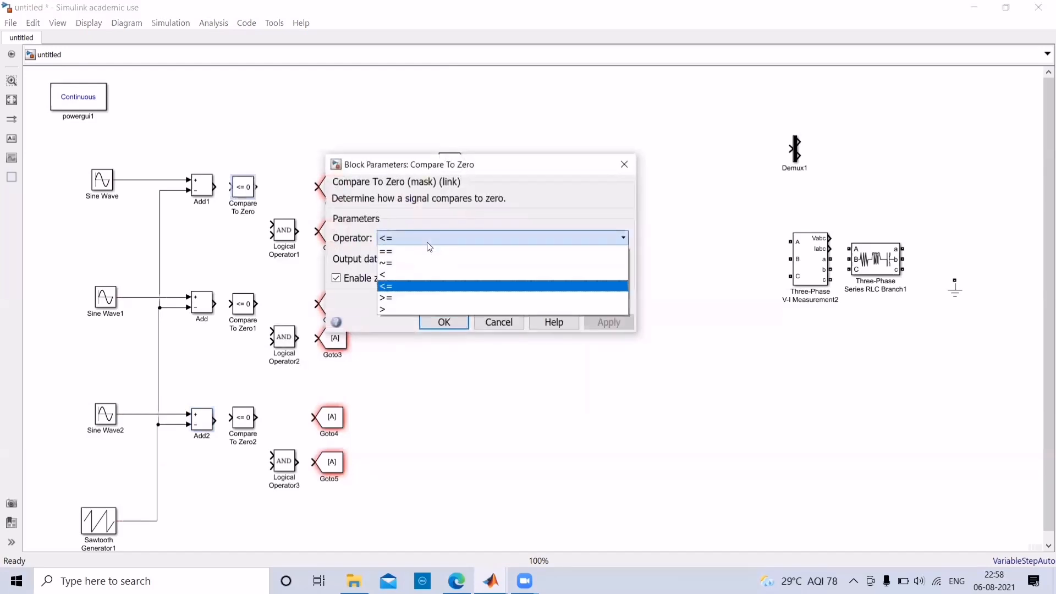
{"action": "left_click", "coordinate": [409, 299]}
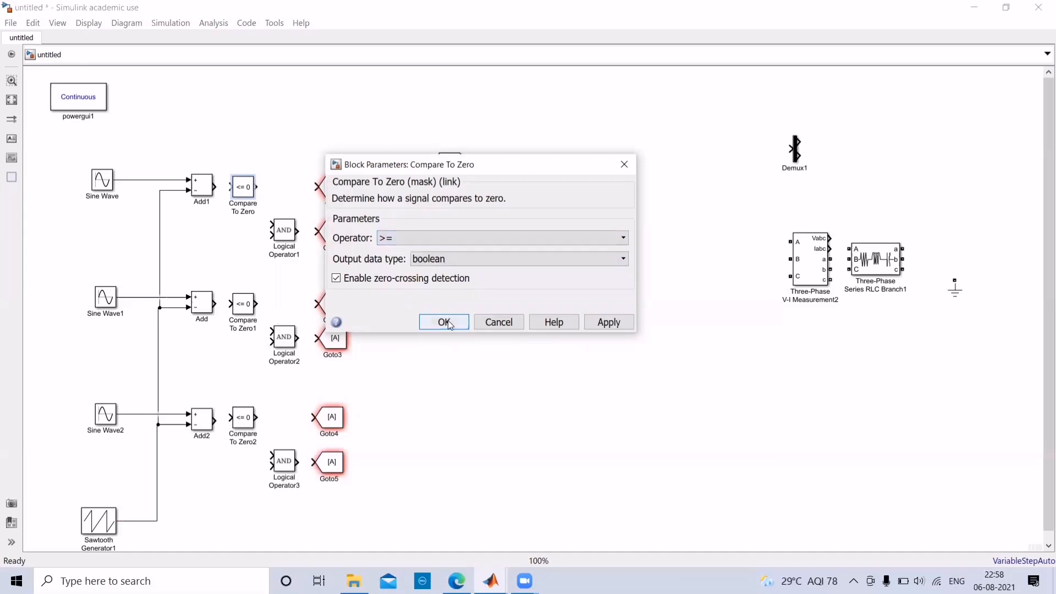
{"action": "left_click", "coordinate": [444, 323]}
Set the operator of the Compare To Zero1 block to >=
{"action": "double_click", "coordinate": [242, 303]}
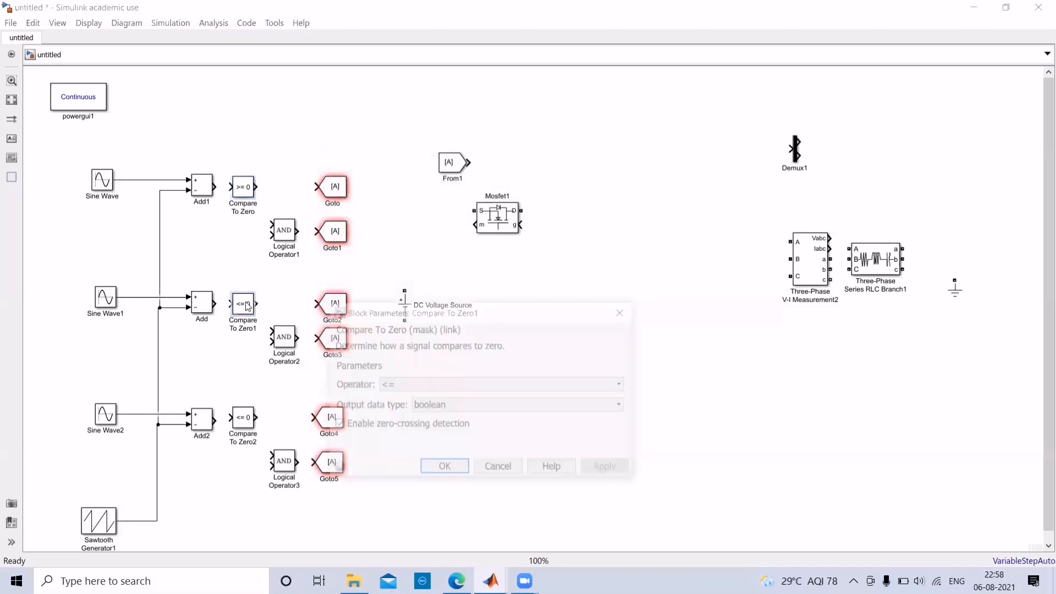
{"action": "left_click", "coordinate": [383, 384]}
{"action": "left_click", "coordinate": [386, 443]}
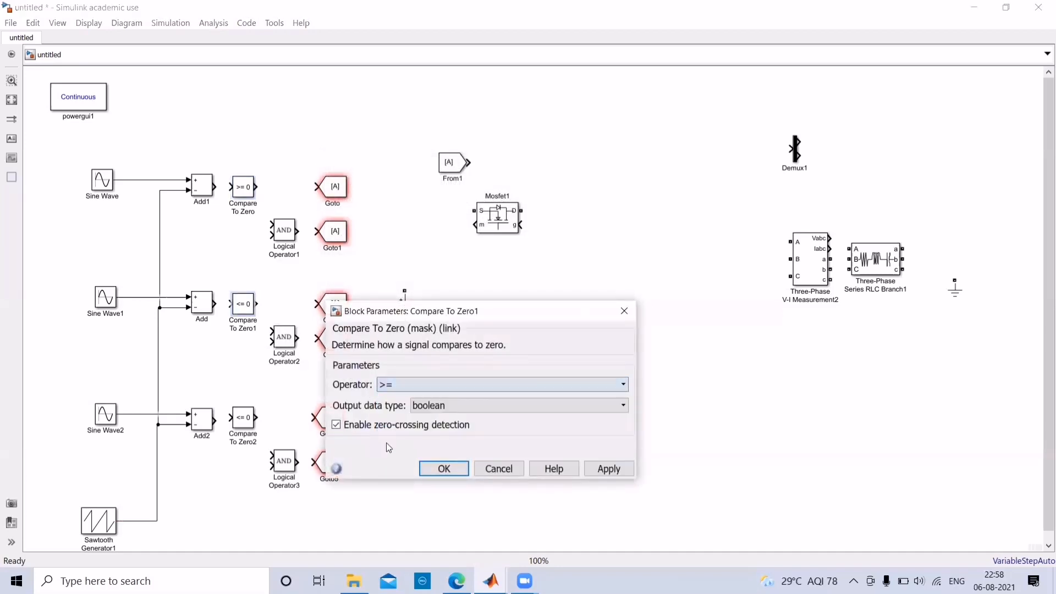
{"action": "left_click", "coordinate": [444, 468]}
Set the operator of the Compare To Zero2 block to >=
{"action": "double_click", "coordinate": [242, 418]}
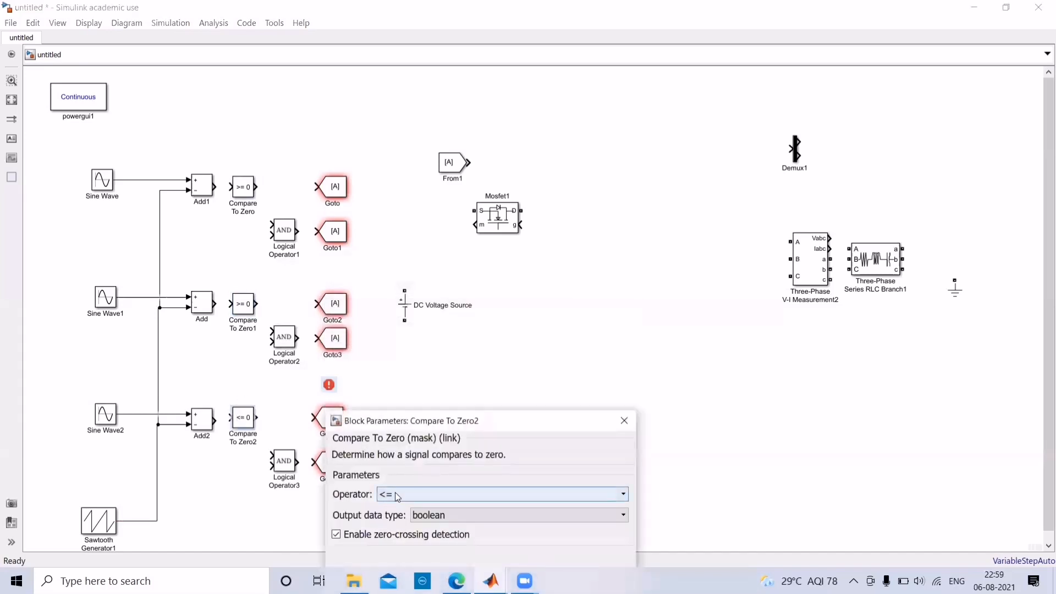
{"action": "left_click", "coordinate": [397, 497]}
{"action": "left_click", "coordinate": [390, 552]}
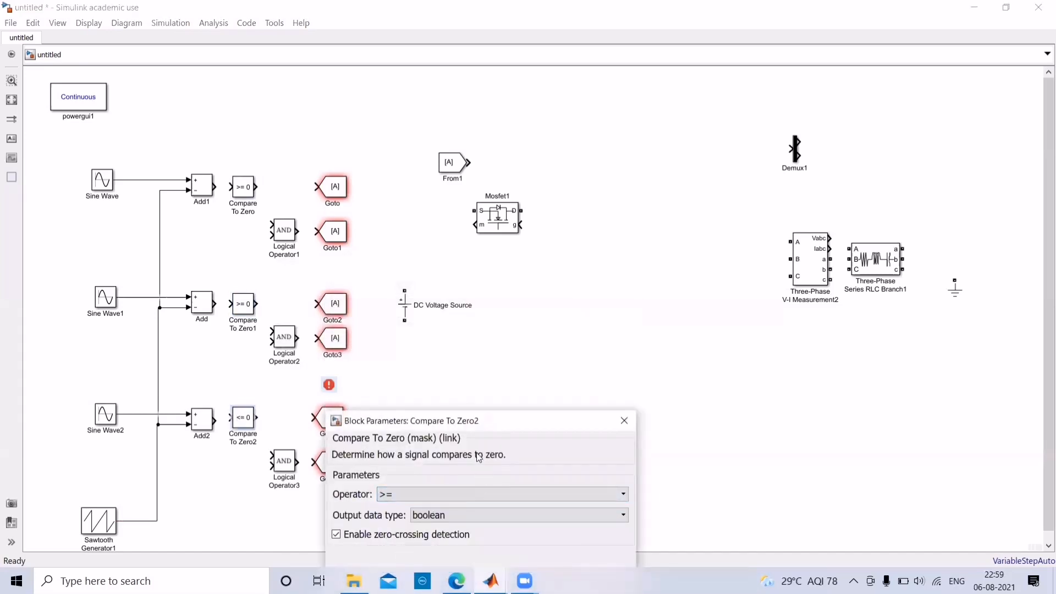
{"action": "key", "text": "Return"}
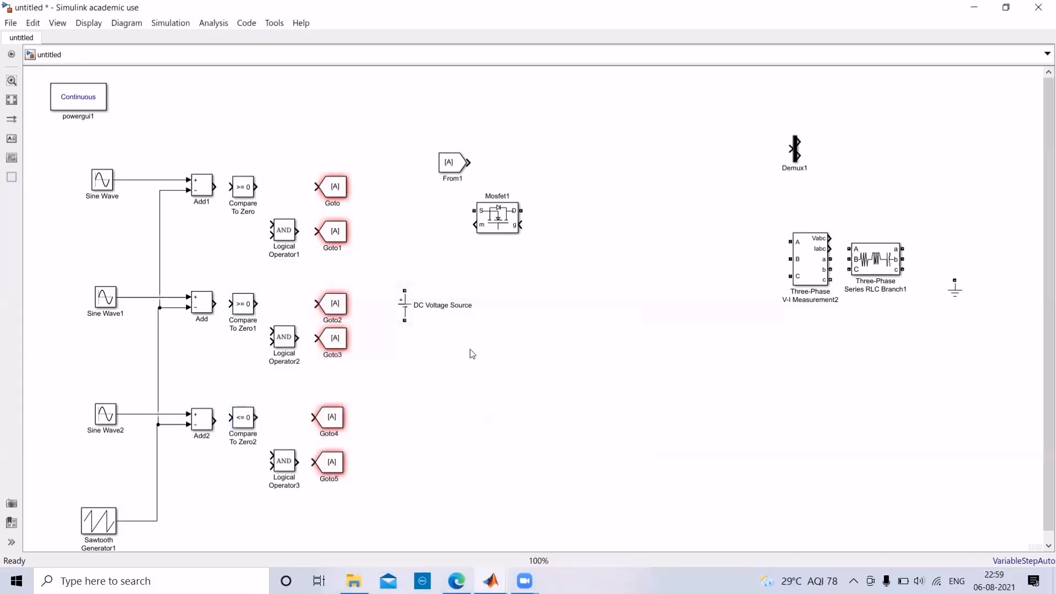
{"action": "double_click", "coordinate": [240, 422]}
{"action": "left_click", "coordinate": [457, 496]}
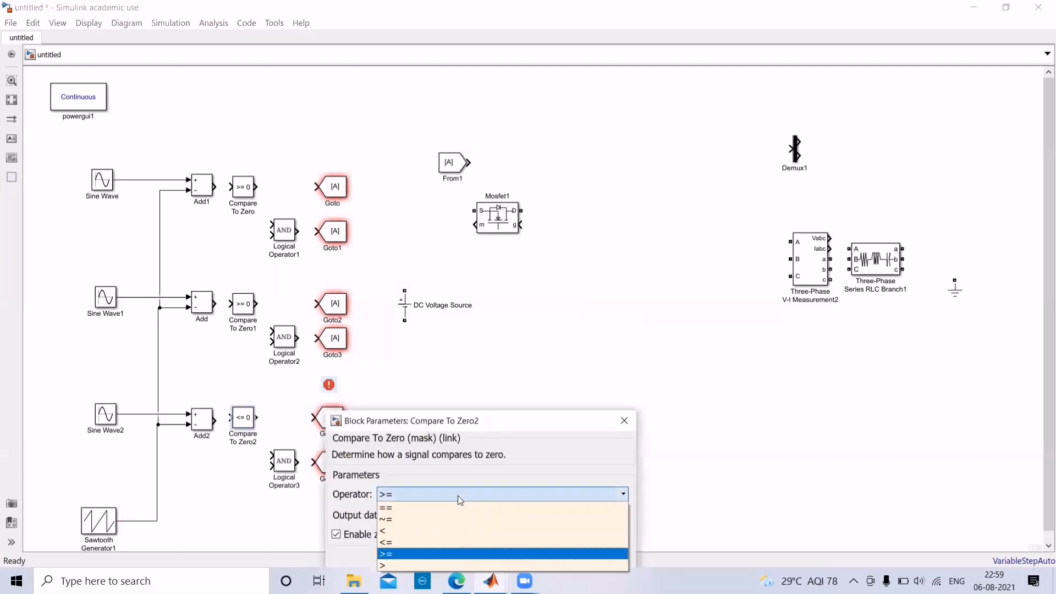
{"action": "left_click", "coordinate": [448, 556]}
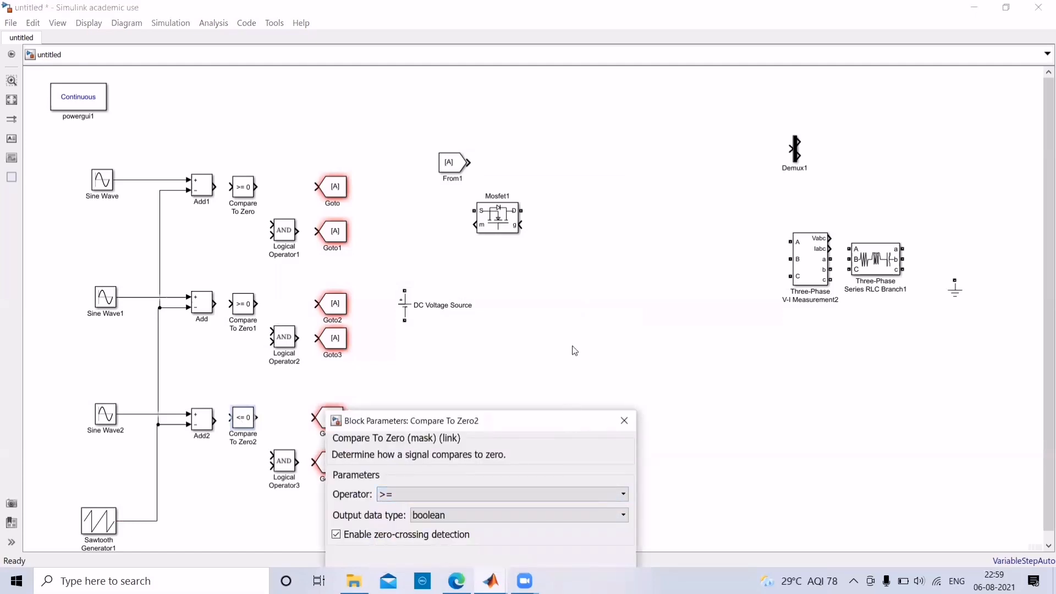
{"action": "left_click", "coordinate": [444, 503]}
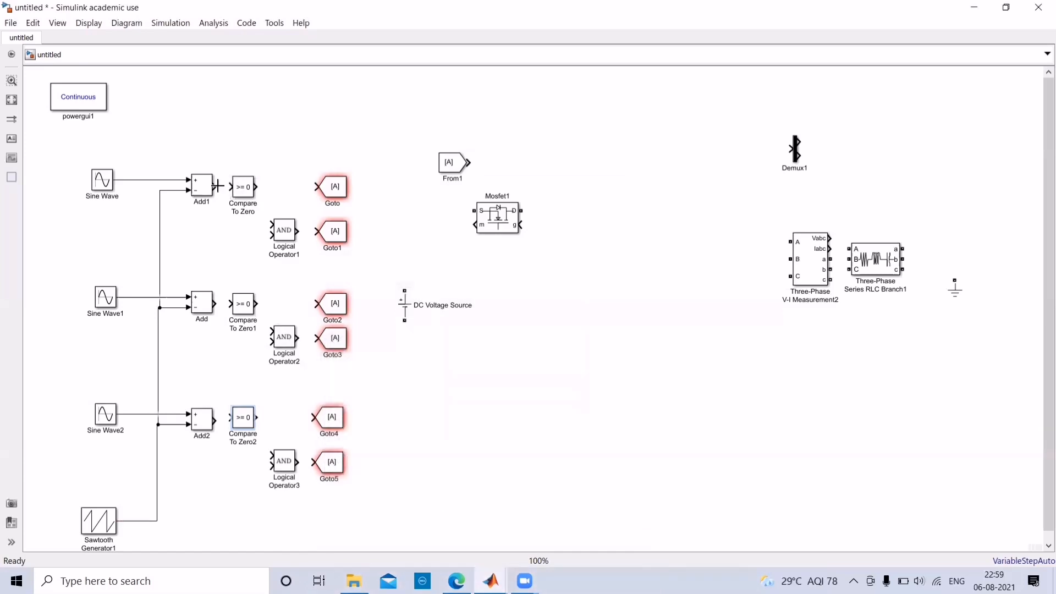
Connect the outputs of Add1, Add and Add2 to Compare To Zero, Compare To Zero1 and Compare To Zero2 respectively
{"action": "left_click_drag", "start_coordinate": [218, 186], "coordinate": [231, 187]}
{"action": "left_click_drag", "start_coordinate": [214, 302], "coordinate": [236, 304]}
{"action": "left_click_drag", "start_coordinate": [225, 419], "coordinate": [236, 418]}
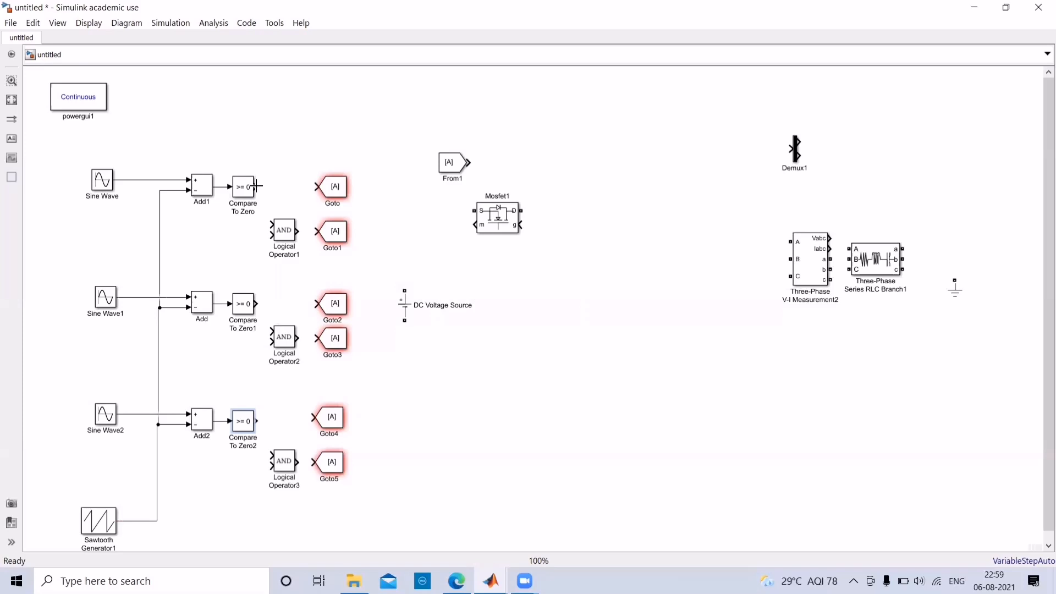
Connect the Compare To Zero output to the Goto block and set that Goto block's tag to S1
{"action": "left_click_drag", "start_coordinate": [255, 186], "coordinate": [317, 187]}
{"action": "left_click", "coordinate": [346, 196]}
{"action": "double_click", "coordinate": [338, 188]}
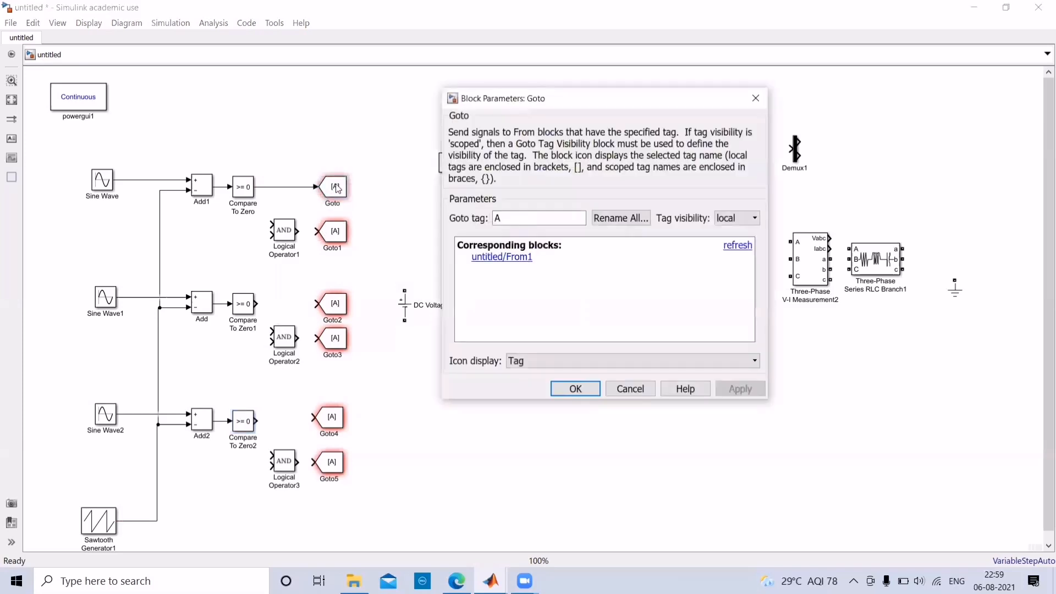
{"action": "double_click", "coordinate": [522, 219]}
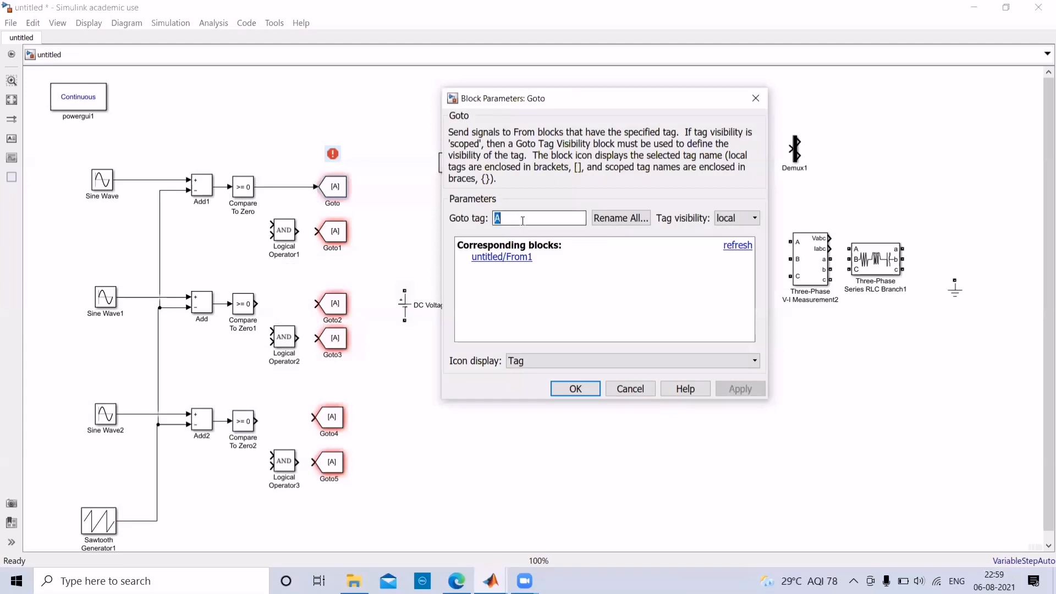
{"action": "key", "text": "BackSpace"}
{"action": "type", "text": "S1"}
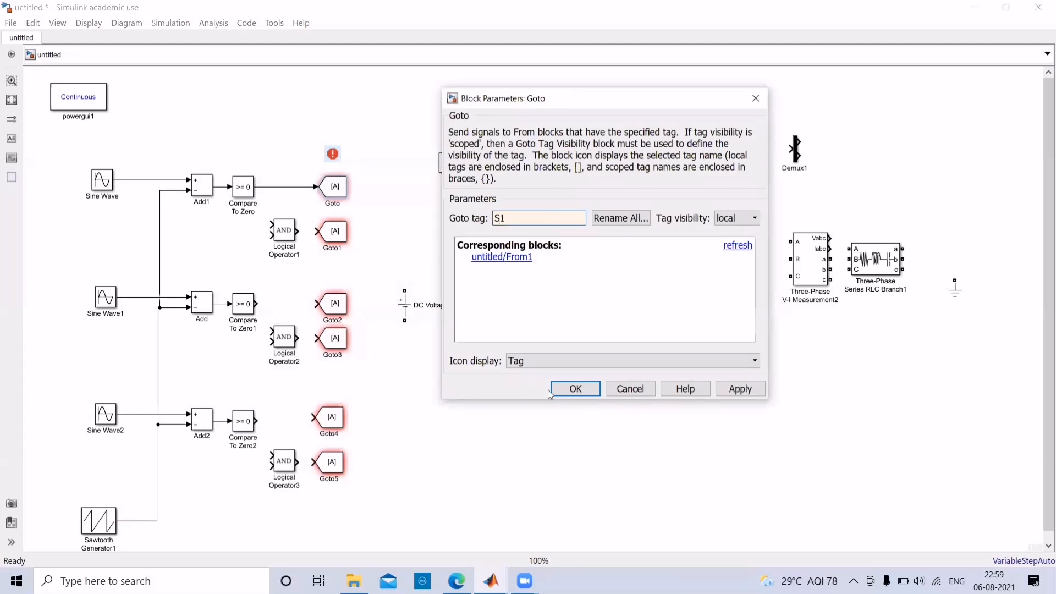
{"action": "left_click", "coordinate": [575, 389]}
Set the tag of the Goto1 block to S2
{"action": "left_click", "coordinate": [337, 235]}
{"action": "double_click", "coordinate": [337, 235]}
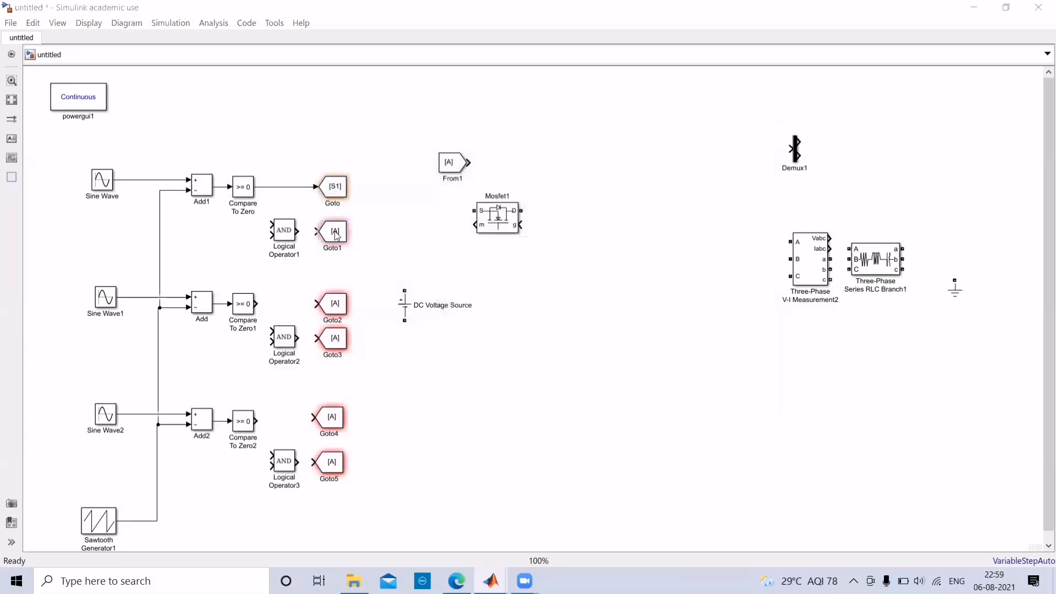
{"action": "double_click", "coordinate": [517, 274]}
{"action": "key", "text": "BackSpace"}
{"action": "type", "text": "S2"}
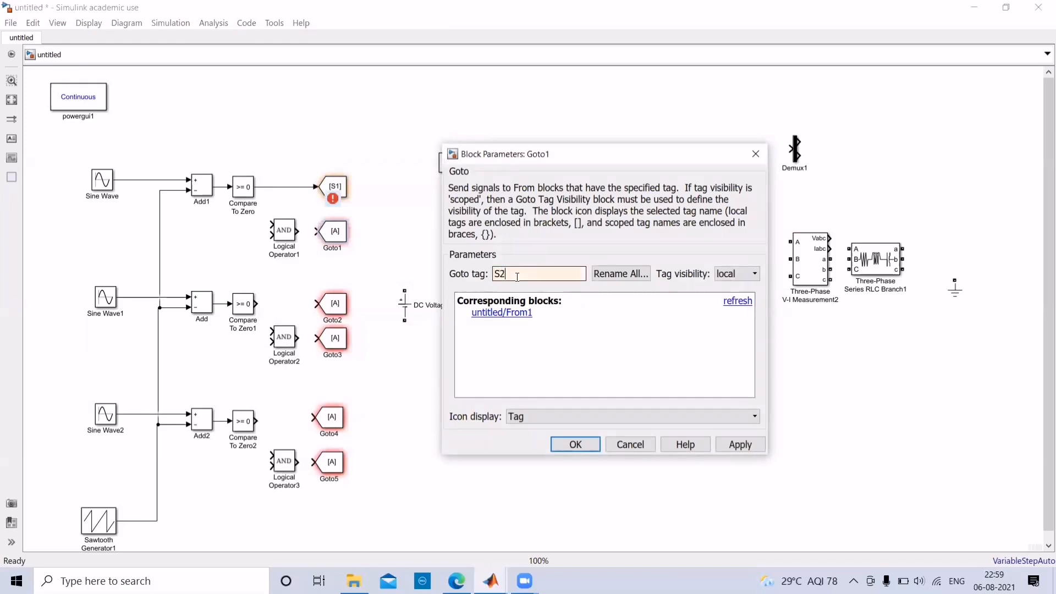
{"action": "key", "text": "Return"}
{"action": "left_click", "coordinate": [333, 304]}
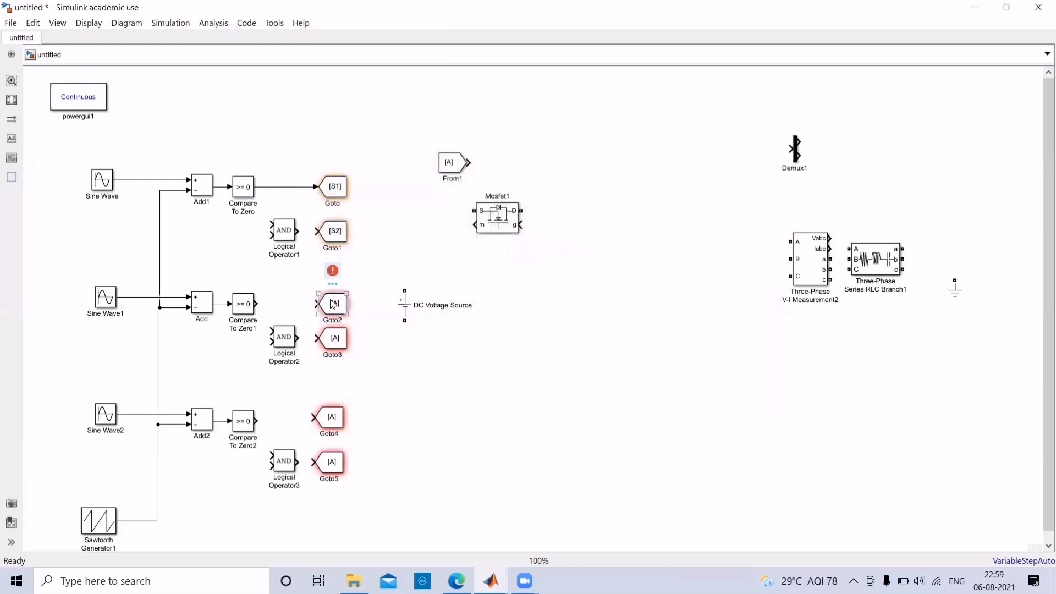
Set the tag of the Goto1 block beside Logical Operator1 to S4
{"action": "double_click", "coordinate": [334, 233]}
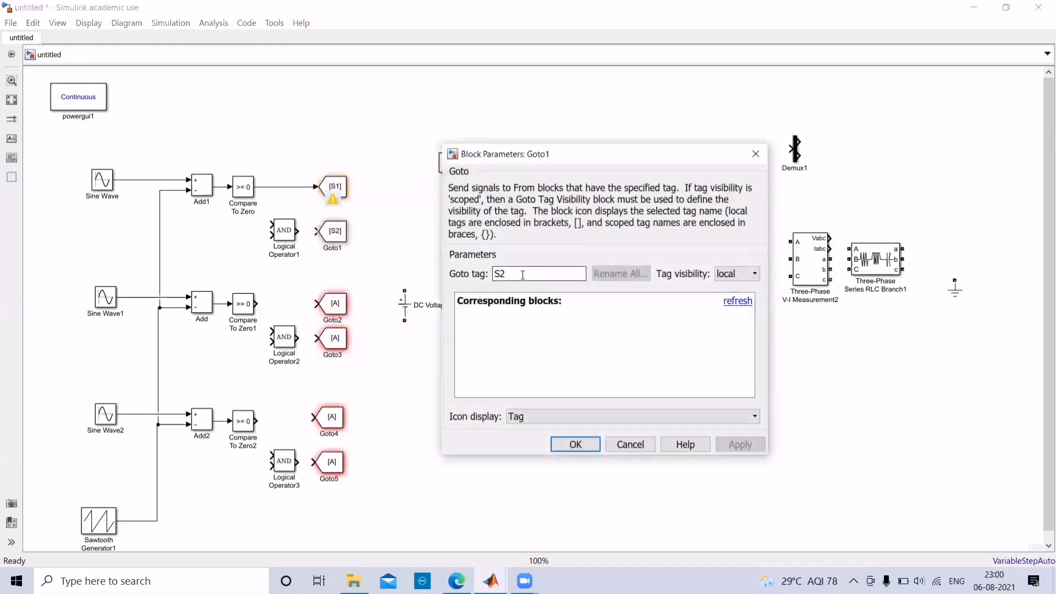
{"action": "double_click", "coordinate": [522, 275]}
{"action": "left_click", "coordinate": [522, 275]}
{"action": "key", "text": "BackSpace"}
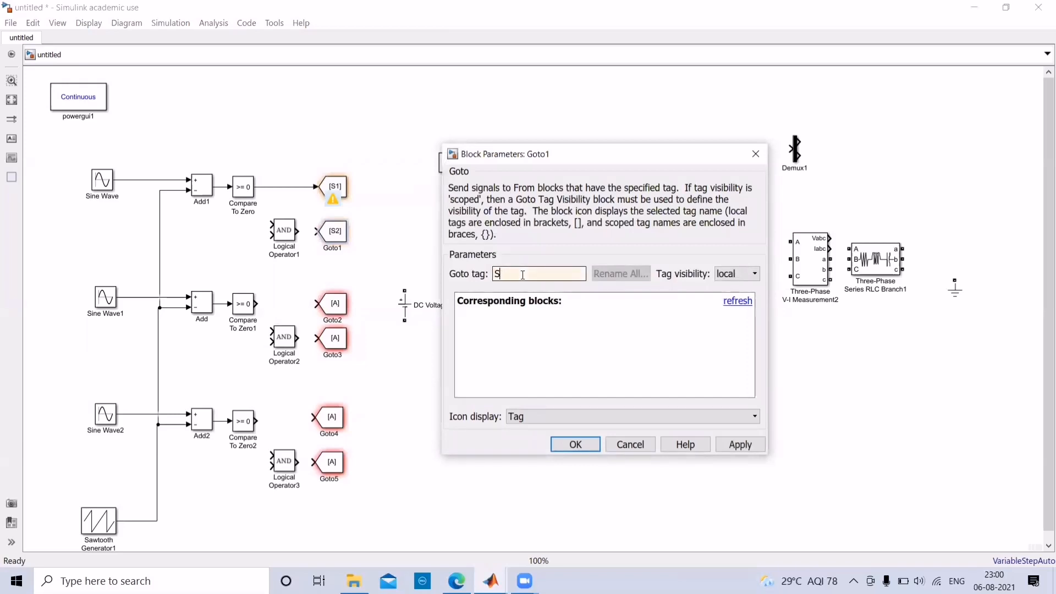
{"action": "left_click", "coordinate": [558, 446]}
Set the tag of the Goto2 block to S3
{"action": "left_click", "coordinate": [337, 300]}
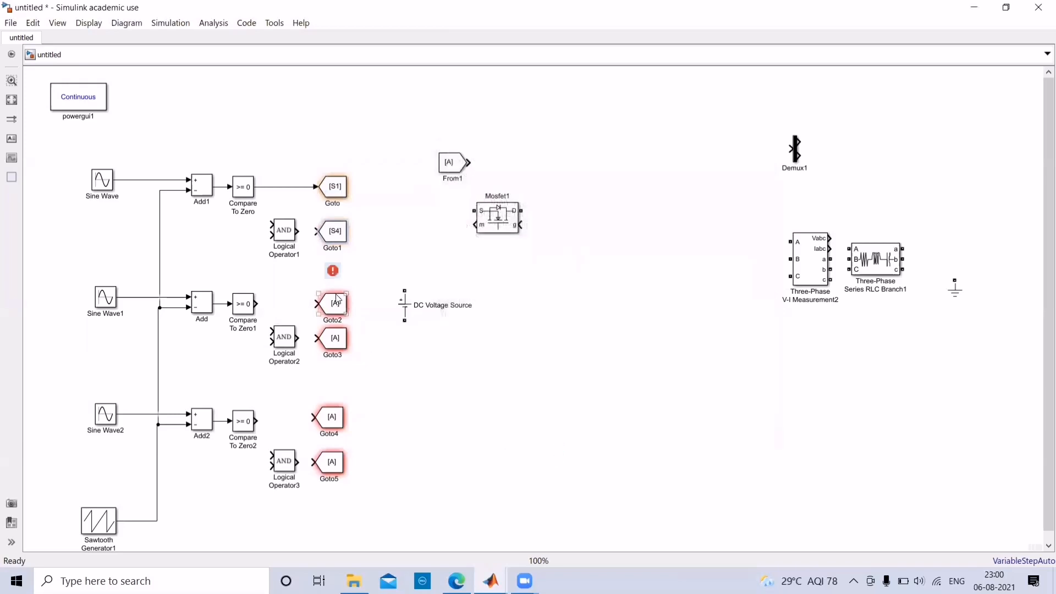
{"action": "double_click", "coordinate": [335, 306]}
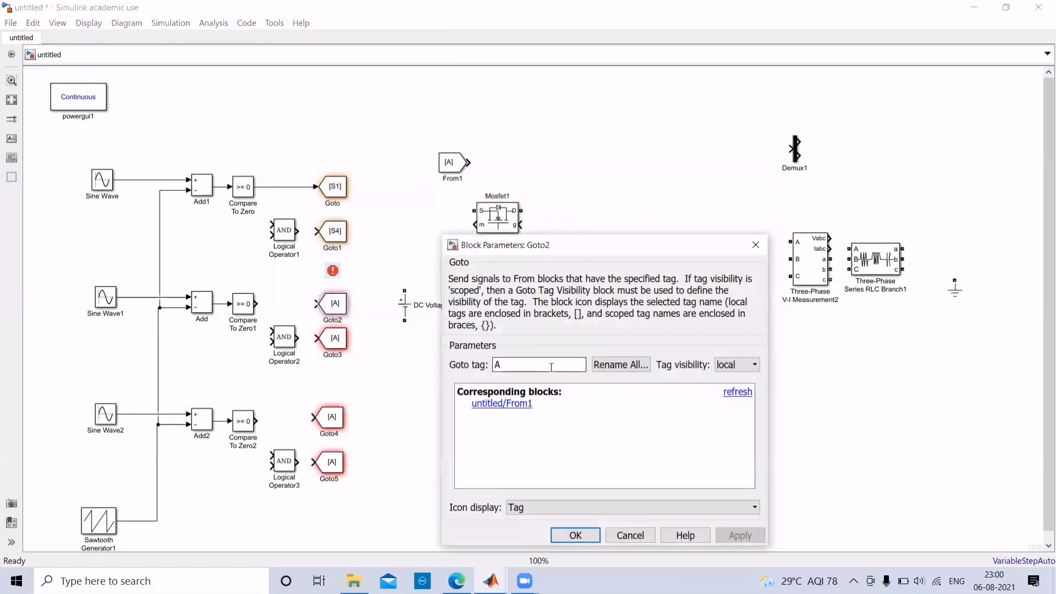
{"action": "double_click", "coordinate": [536, 363]}
{"action": "key", "text": "BackSpace"}
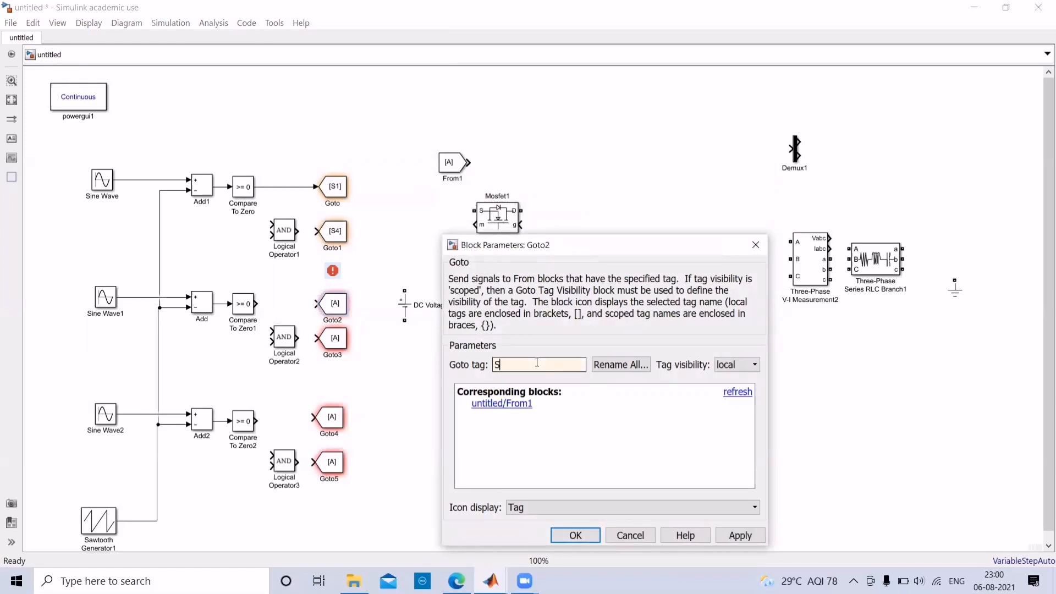
{"action": "type", "text": "S3"}
{"action": "key", "text": "Return"}
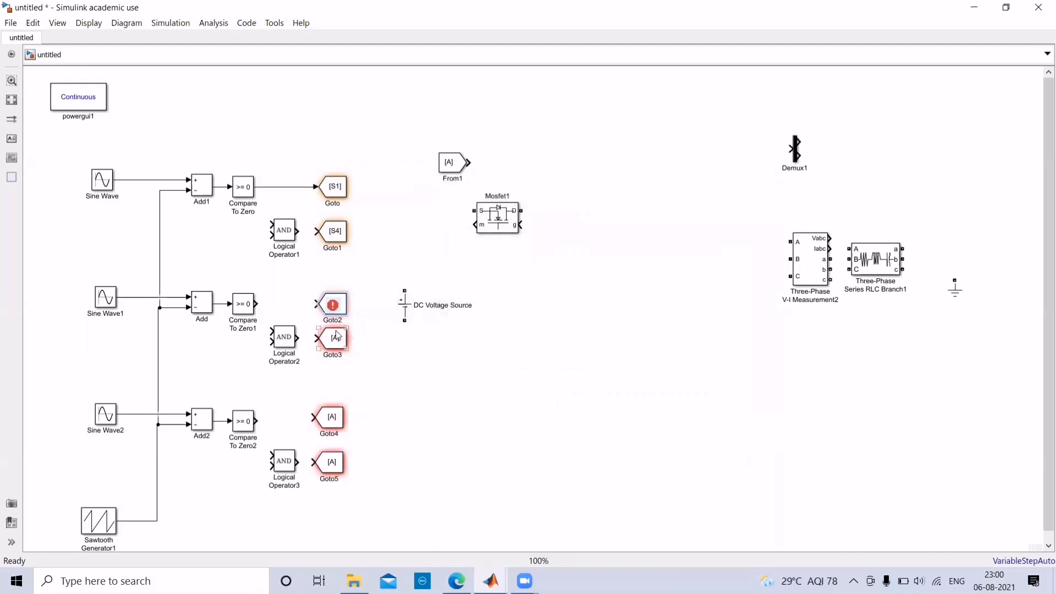
Set the tag of the Goto3 block to S6
{"action": "double_click", "coordinate": [337, 336]}
{"action": "double_click", "coordinate": [542, 403]}
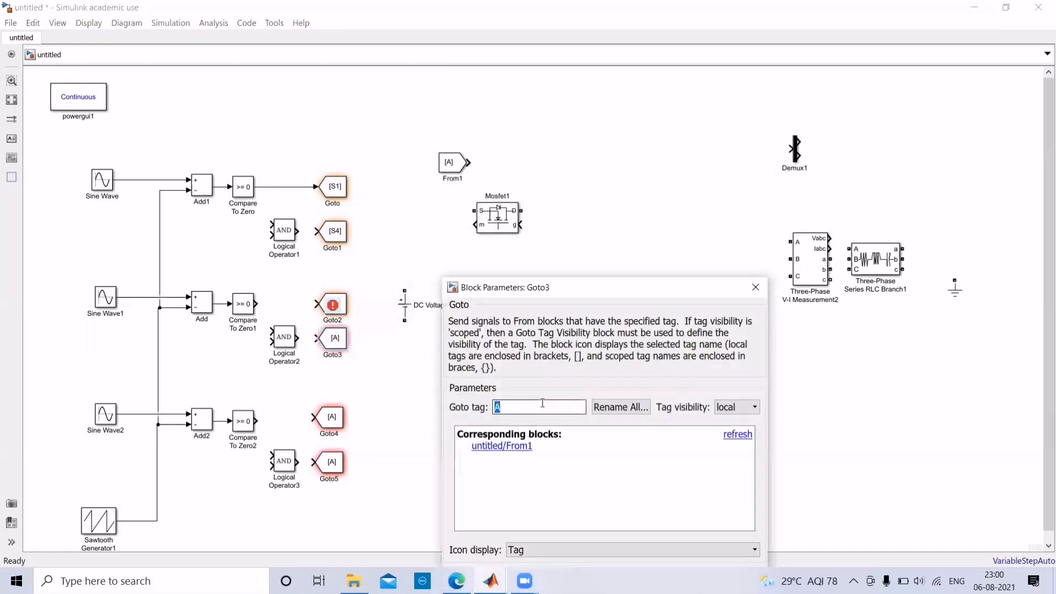
{"action": "key", "text": "BackSpace"}
{"action": "key", "text": "Return"}
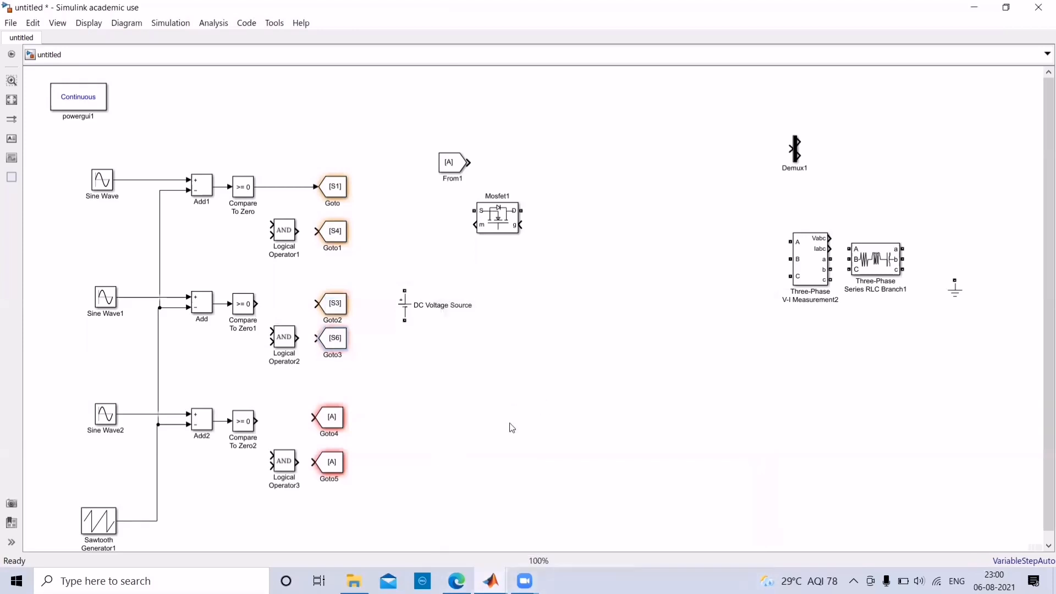
Set the tag of the Goto4 block to S5
{"action": "left_click", "coordinate": [331, 419]}
{"action": "double_click", "coordinate": [330, 421]}
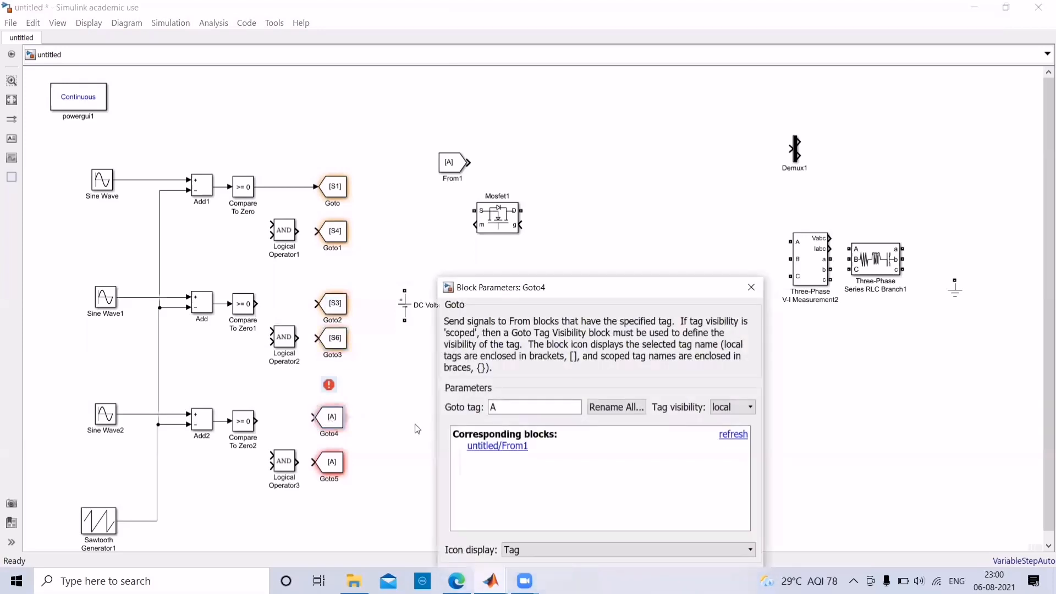
{"action": "double_click", "coordinate": [516, 403]}
{"action": "type", "text": "S"}
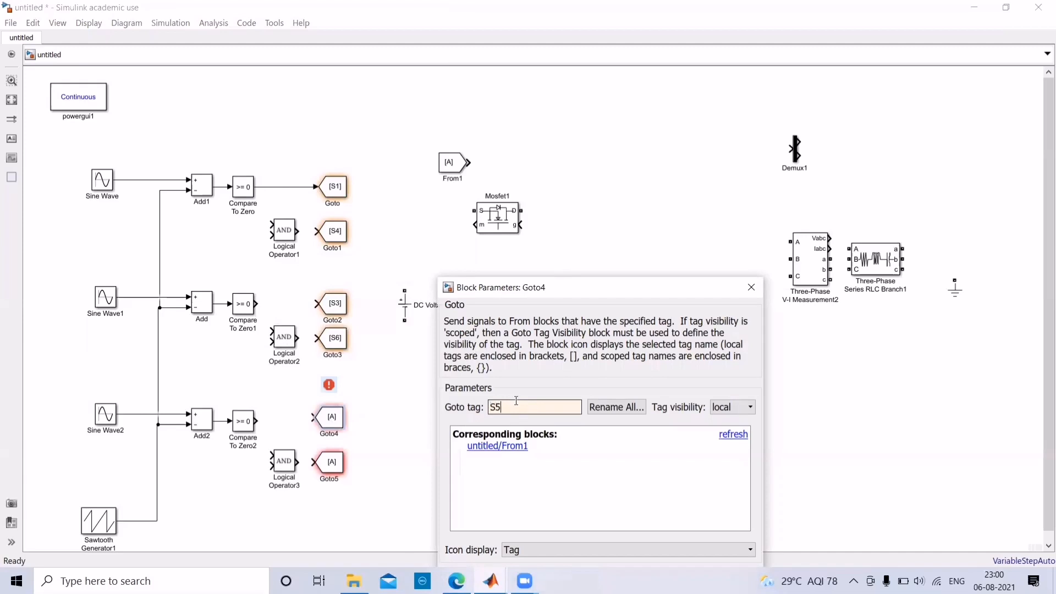
{"action": "type", "text": "5"}
{"action": "key", "text": "Return"}
Set the tag of the Goto5 block to S2
{"action": "double_click", "coordinate": [334, 465]}
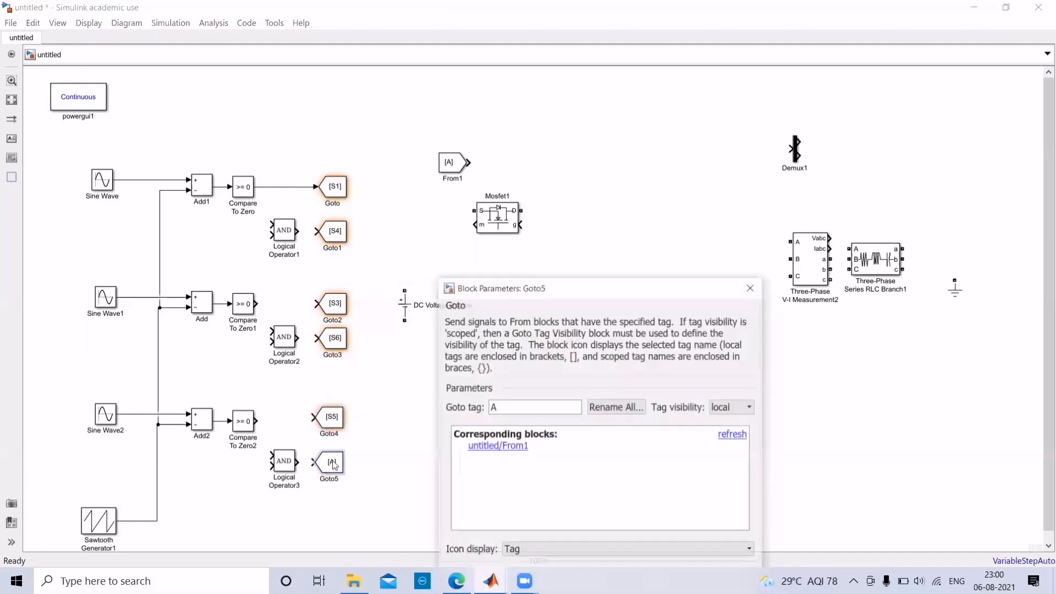
{"action": "double_click", "coordinate": [541, 408]}
{"action": "key", "text": "BackSpace"}
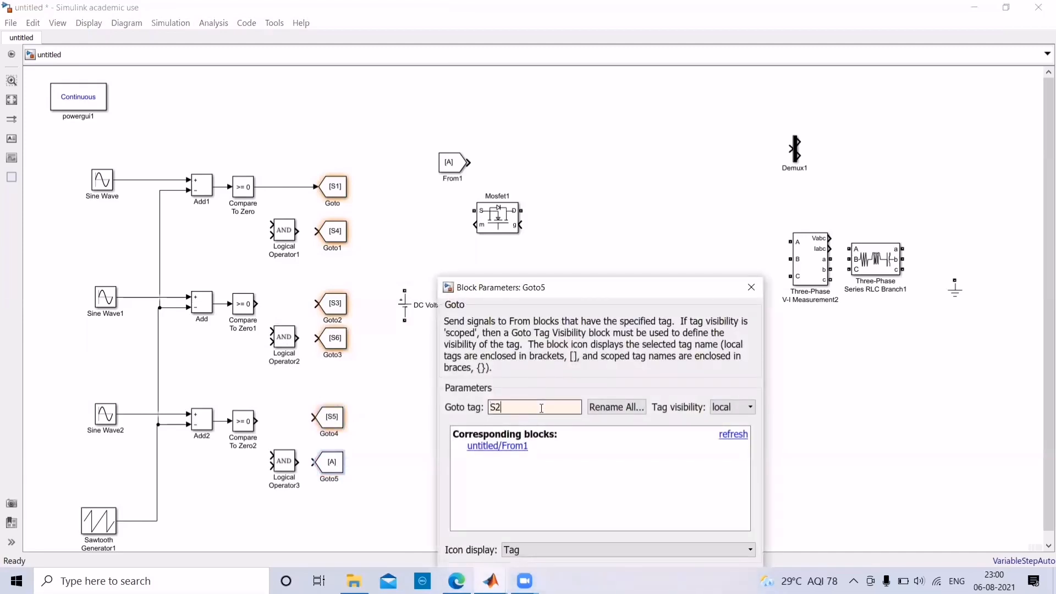
{"action": "key", "text": "Return"}
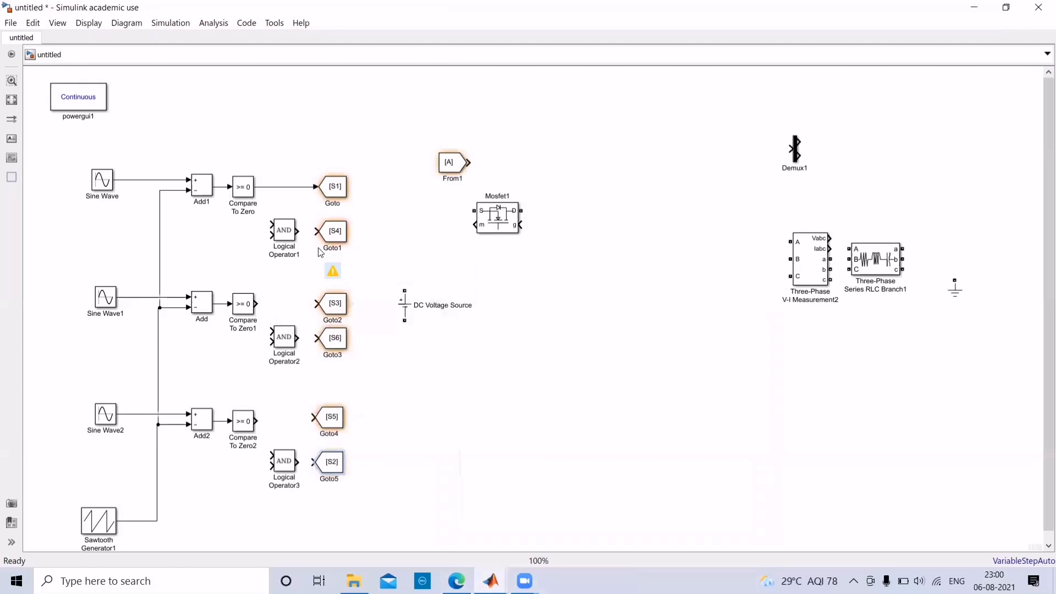
Set the operator of the Logical Operator1 block to NOT
{"action": "left_click", "coordinate": [270, 223]}
{"action": "double_click", "coordinate": [271, 224]}
{"action": "left_click", "coordinate": [474, 289]}
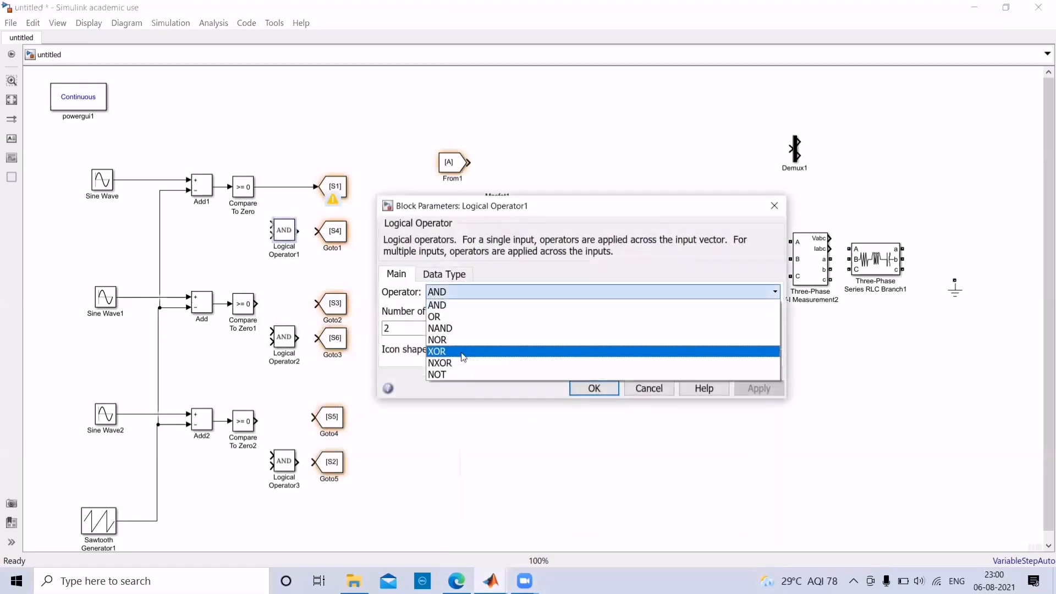
{"action": "left_click", "coordinate": [457, 368]}
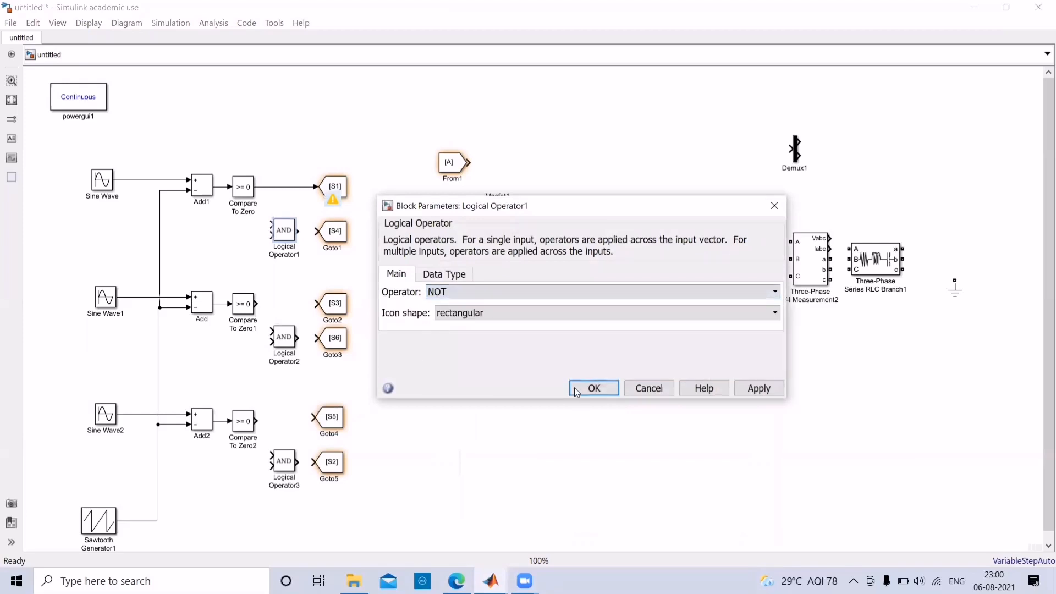
{"action": "left_click", "coordinate": [593, 388]}
{"action": "left_click", "coordinate": [280, 341]}
{"action": "double_click", "coordinate": [281, 341]}
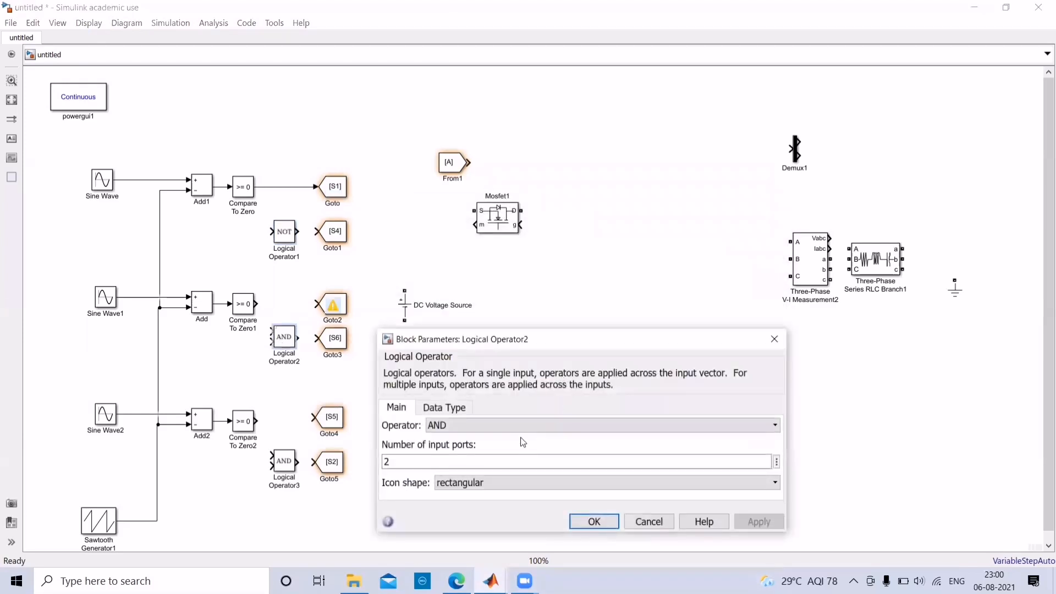
{"action": "left_click", "coordinate": [521, 423]}
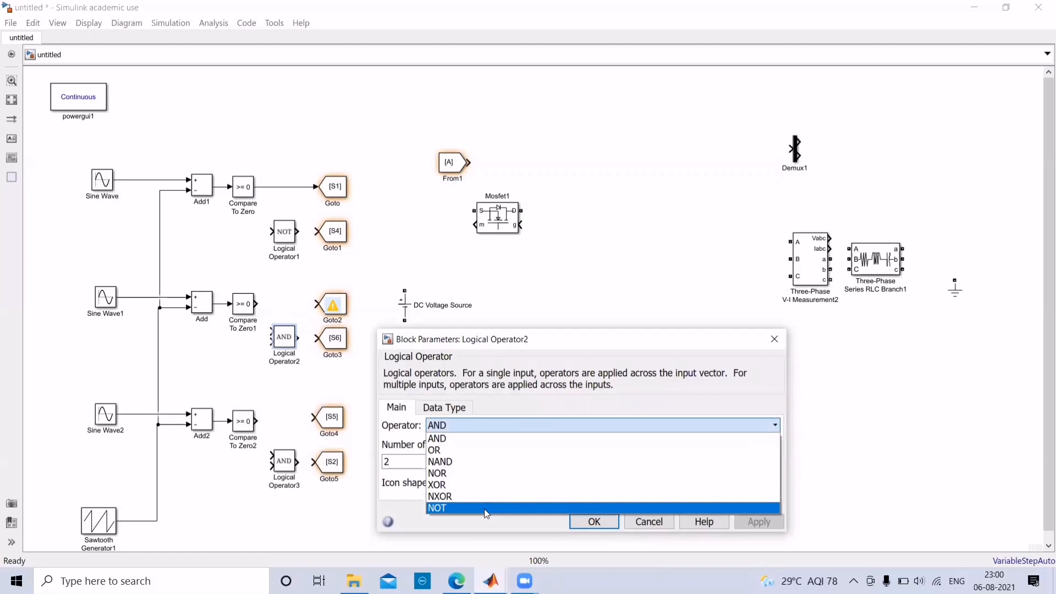
{"action": "left_click", "coordinate": [594, 521]}
{"action": "left_click", "coordinate": [594, 522]}
Set the operator of the Logical Operator2 block to NOT
{"action": "double_click", "coordinate": [281, 343]}
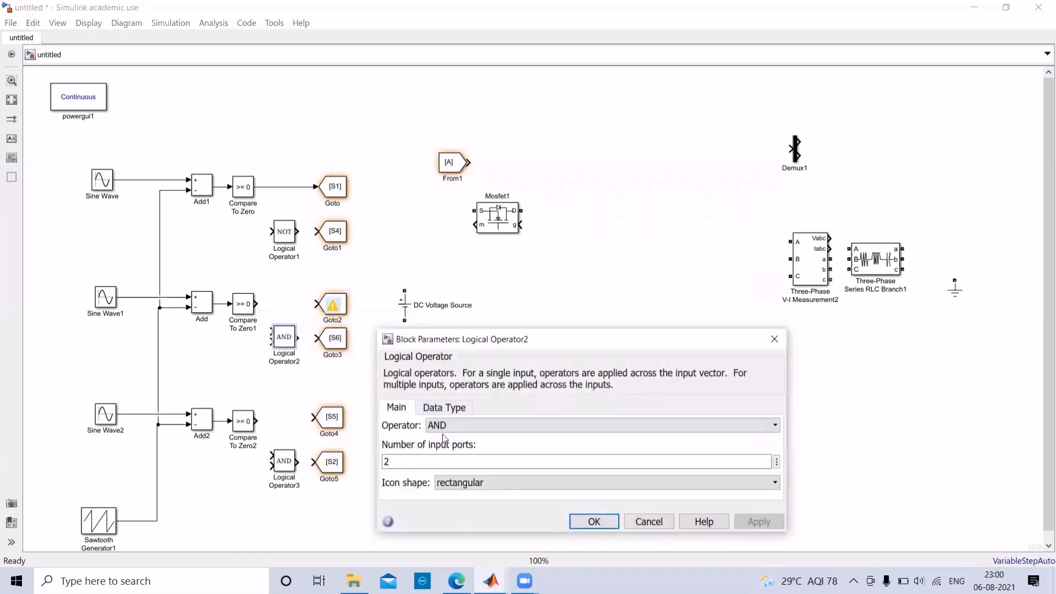
{"action": "left_click", "coordinate": [443, 425]}
{"action": "left_click", "coordinate": [443, 503]}
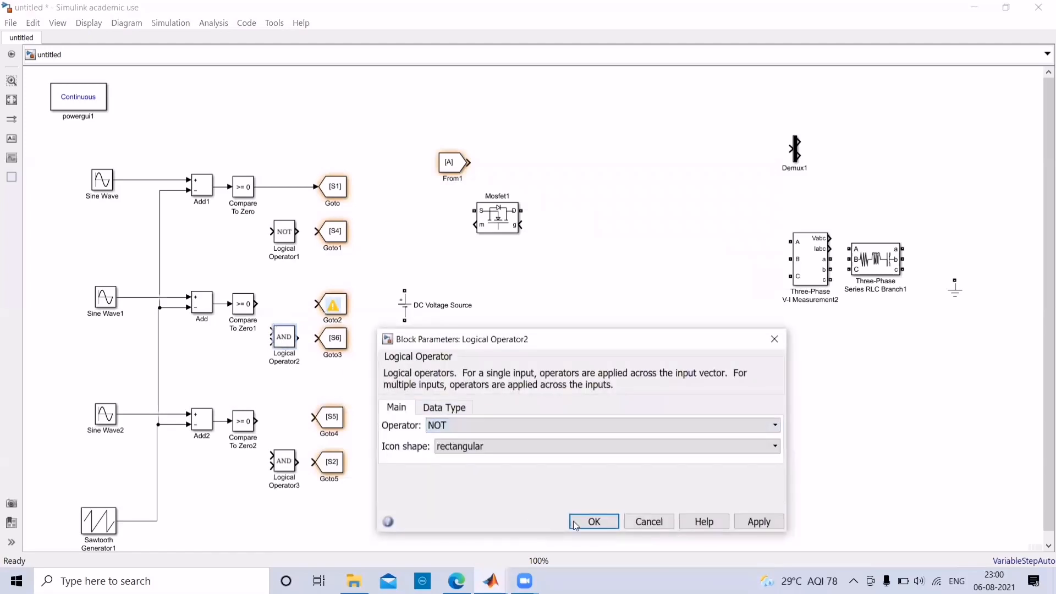
{"action": "left_click", "coordinate": [593, 521]}
Set the operator of the Logical Operator3 block to NOT
{"action": "double_click", "coordinate": [291, 462]}
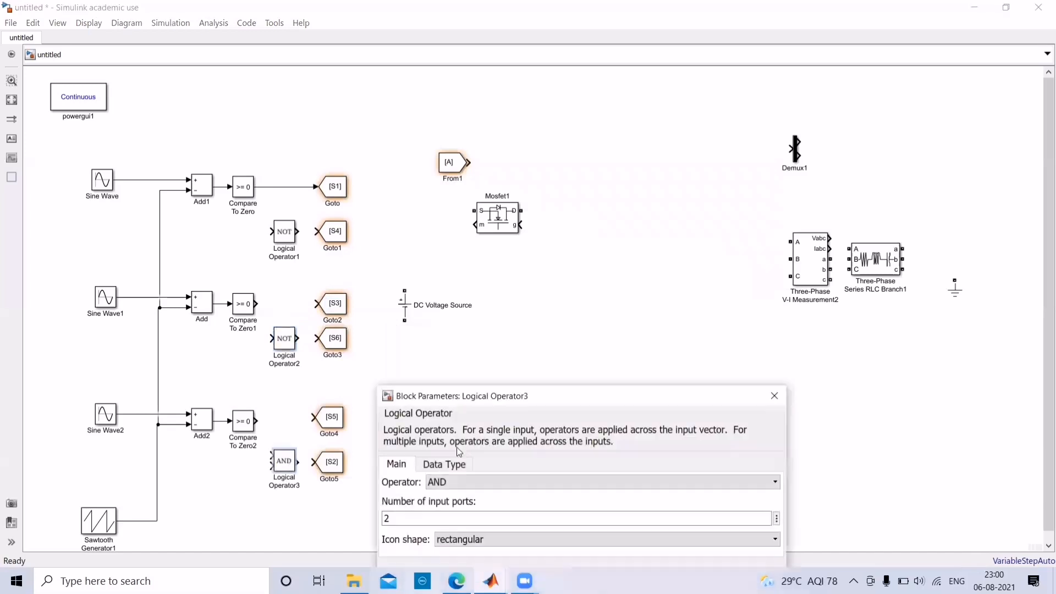
{"action": "left_click", "coordinate": [465, 484]}
{"action": "left_click", "coordinate": [458, 564]}
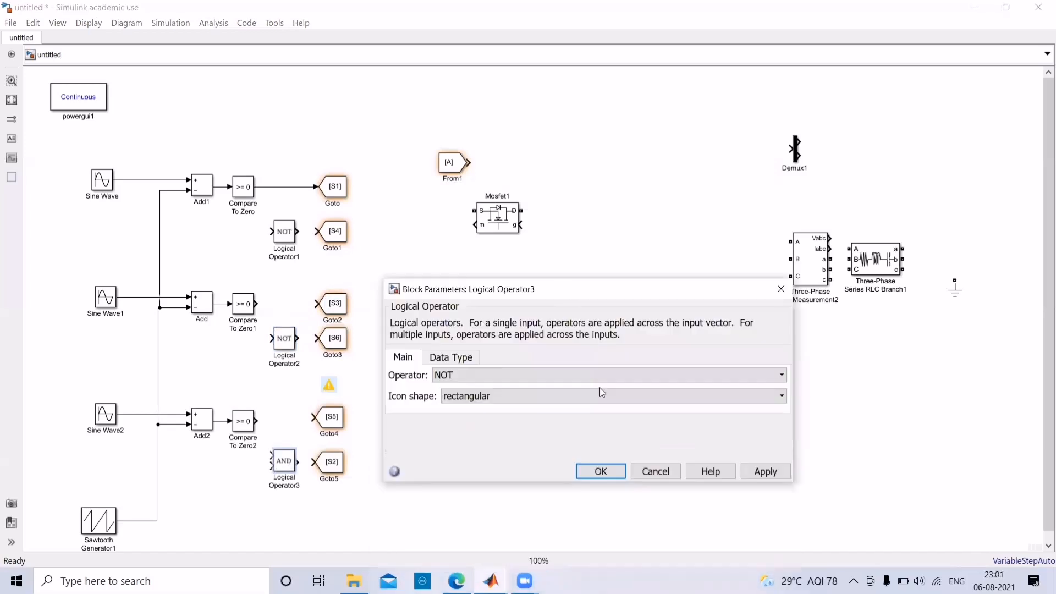
{"action": "left_click", "coordinate": [599, 471]}
Branch the Compare To Zero output into Logical Operator1 and connect Logical Operator1 to the S4 Goto block
{"action": "left_click", "coordinate": [291, 235]}
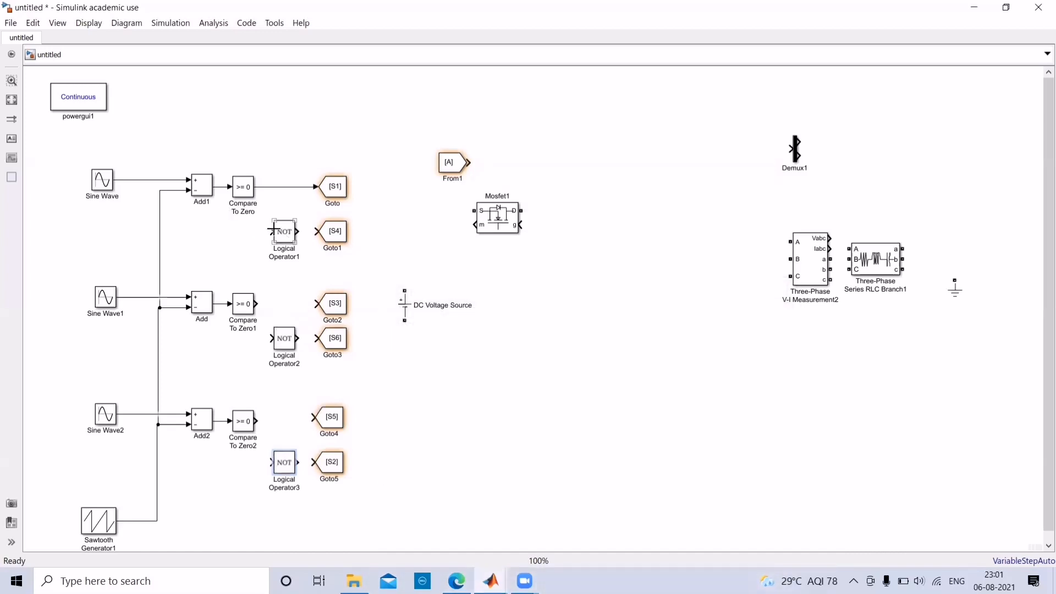
{"action": "left_click_drag", "start_coordinate": [271, 227], "coordinate": [262, 187]}
{"action": "left_click_drag", "start_coordinate": [298, 233], "coordinate": [316, 232]}
Connect Compare To Zero1 to the S3 Goto block and, through a branch into Logical Operator2, to the S6 Goto block
{"action": "left_click_drag", "start_coordinate": [257, 303], "coordinate": [317, 303]}
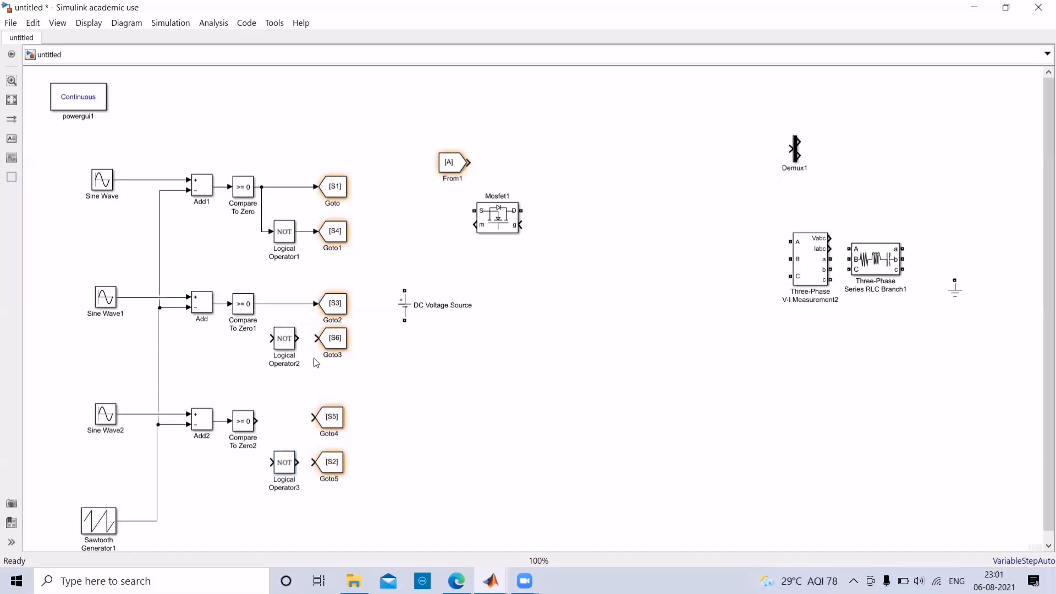
{"action": "left_click", "coordinate": [270, 339]}
{"action": "left_click_drag", "start_coordinate": [271, 339], "coordinate": [265, 304]}
{"action": "left_click_drag", "start_coordinate": [297, 338], "coordinate": [317, 338]}
Connect Compare To Zero2 to the S5 Goto block and, through a branch into Logical Operator3, to the S2 Goto block
{"action": "left_click_drag", "start_coordinate": [313, 417], "coordinate": [256, 421]}
{"action": "left_click", "coordinate": [332, 416]}
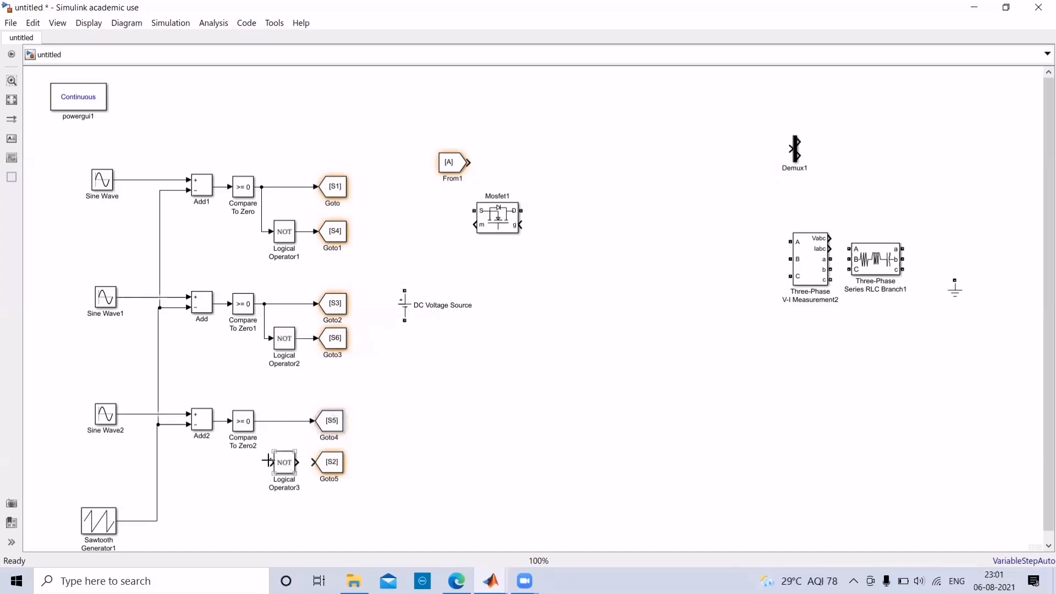
{"action": "left_click_drag", "start_coordinate": [272, 462], "coordinate": [260, 421]}
{"action": "left_click_drag", "start_coordinate": [297, 460], "coordinate": [314, 462]}
Rotate the Mosfet1 block to a vertical orientation and flip it up-down so its gate and drain face upward
{"action": "left_click", "coordinate": [502, 200]}
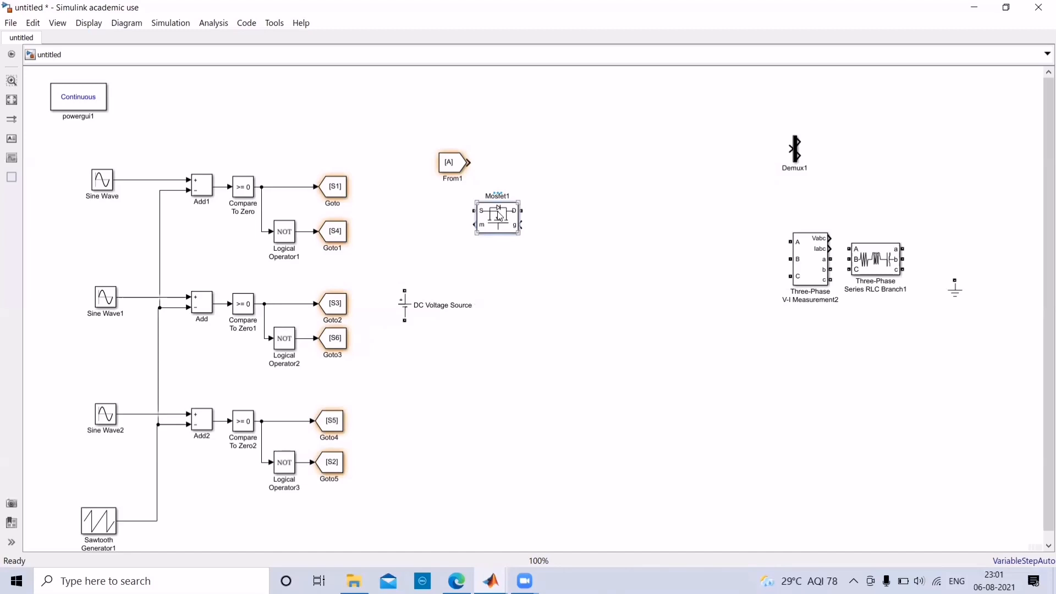
{"action": "key", "text": "ctrl+r"}
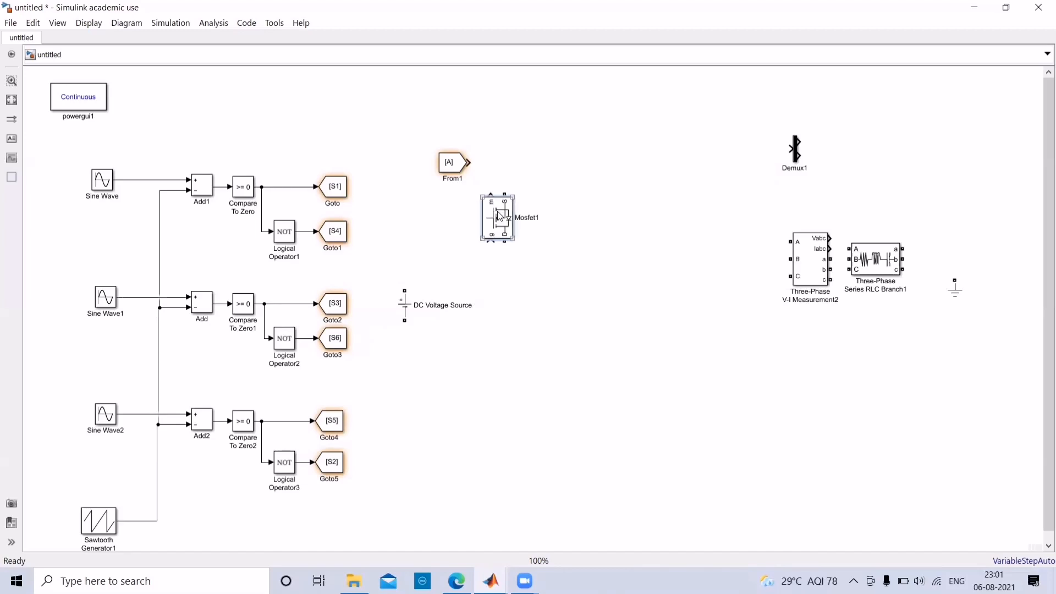
{"action": "key", "text": "ctrl+r"}
{"action": "key", "text": "ctrl+r"}
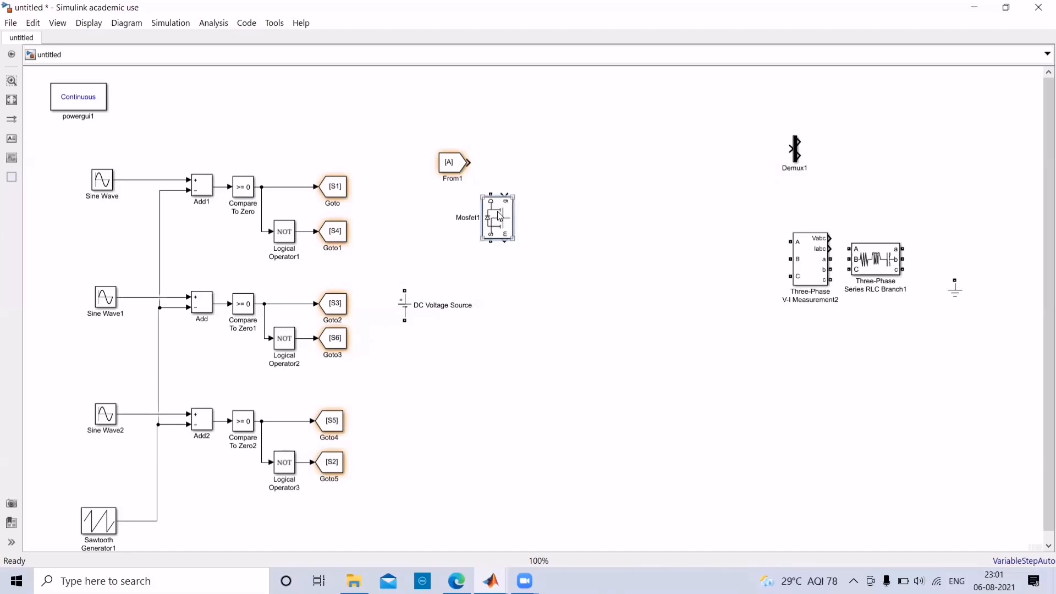
{"action": "right_click", "coordinate": [498, 212]}
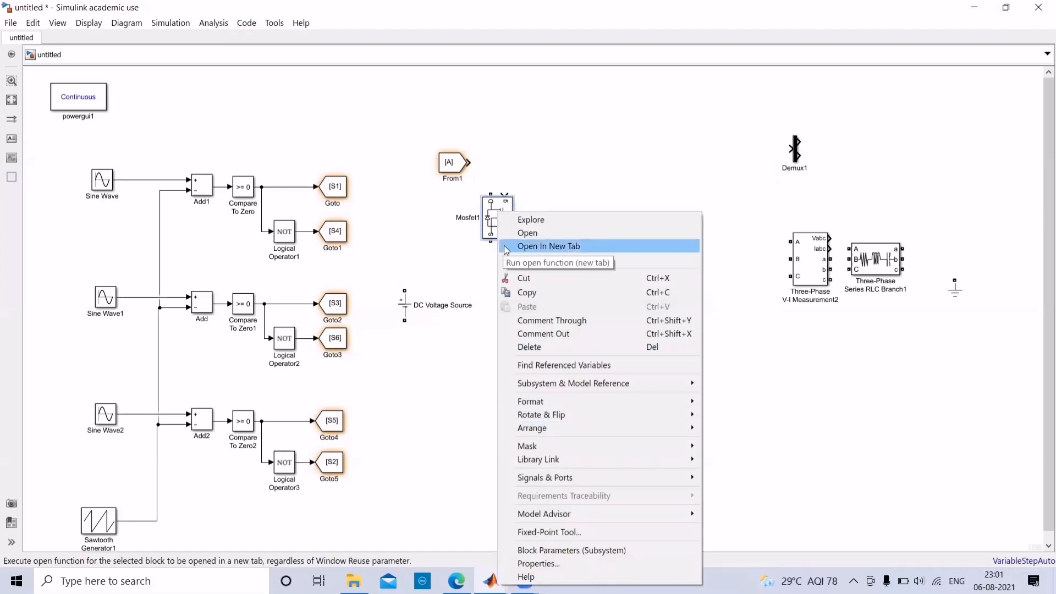
{"action": "mouse_move", "coordinate": [594, 412]}
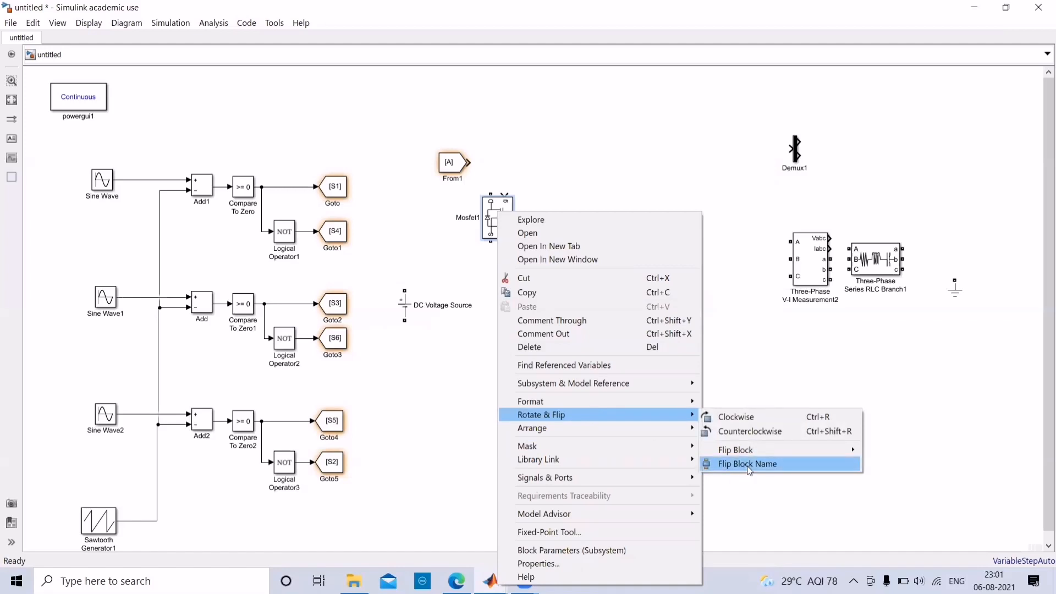
{"action": "mouse_move", "coordinate": [742, 453]}
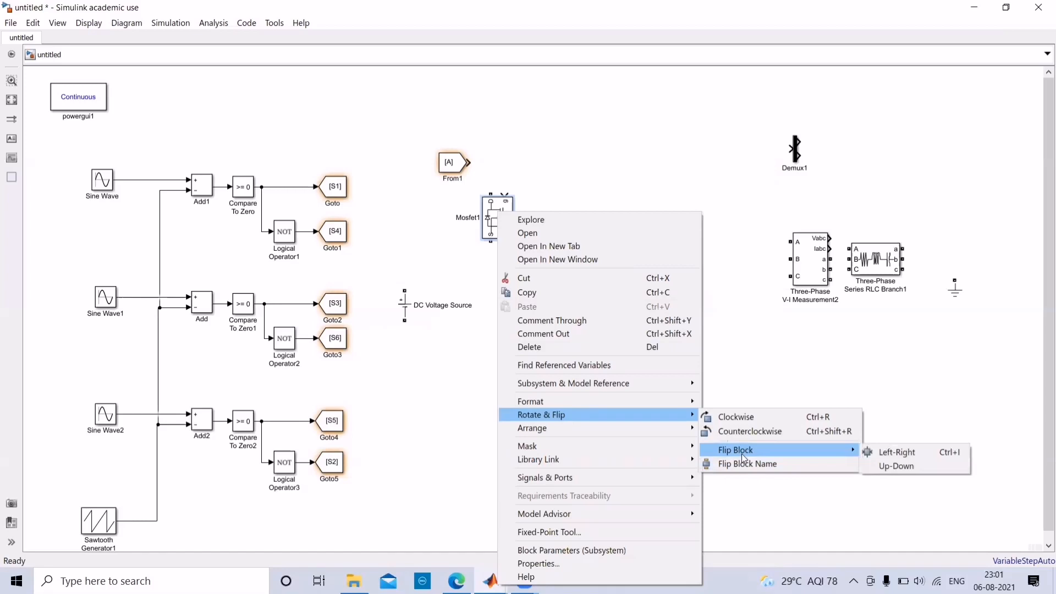
{"action": "left_click", "coordinate": [911, 466]}
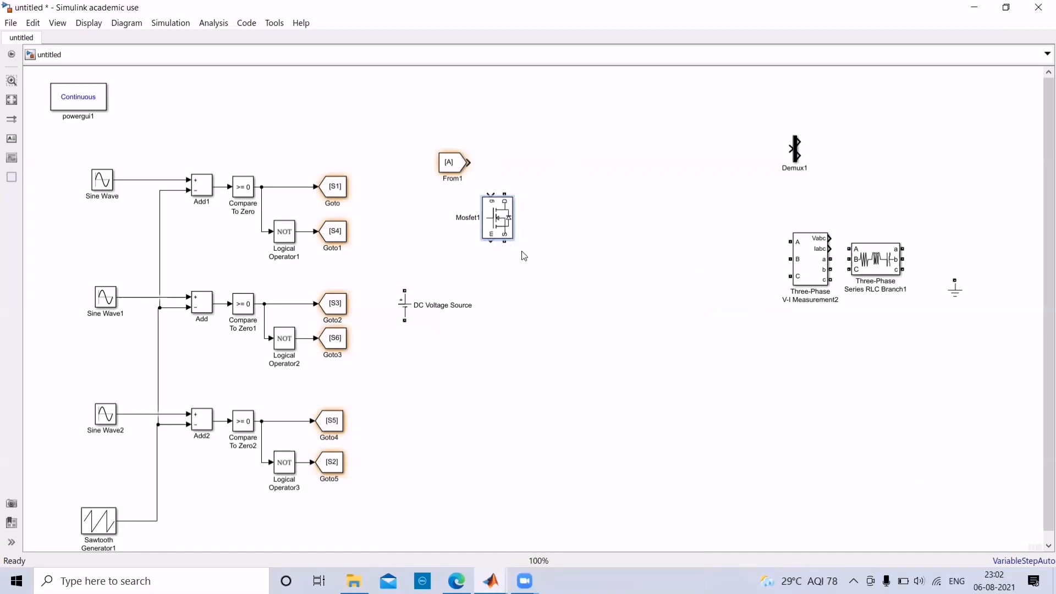
Duplicate the Mosfet1 block into six MOSFETs arranged as an upper and a lower row of three
{"action": "left_click_drag", "start_coordinate": [497, 224], "coordinate": [480, 224]}
{"action": "left_click_drag", "start_coordinate": [481, 227], "coordinate": [549, 227]}
{"action": "left_click_drag", "start_coordinate": [549, 227], "coordinate": [611, 227]}
{"action": "left_click_drag", "start_coordinate": [475, 233], "coordinate": [552, 335]}
{"action": "left_click_drag", "start_coordinate": [552, 336], "coordinate": [621, 335]}
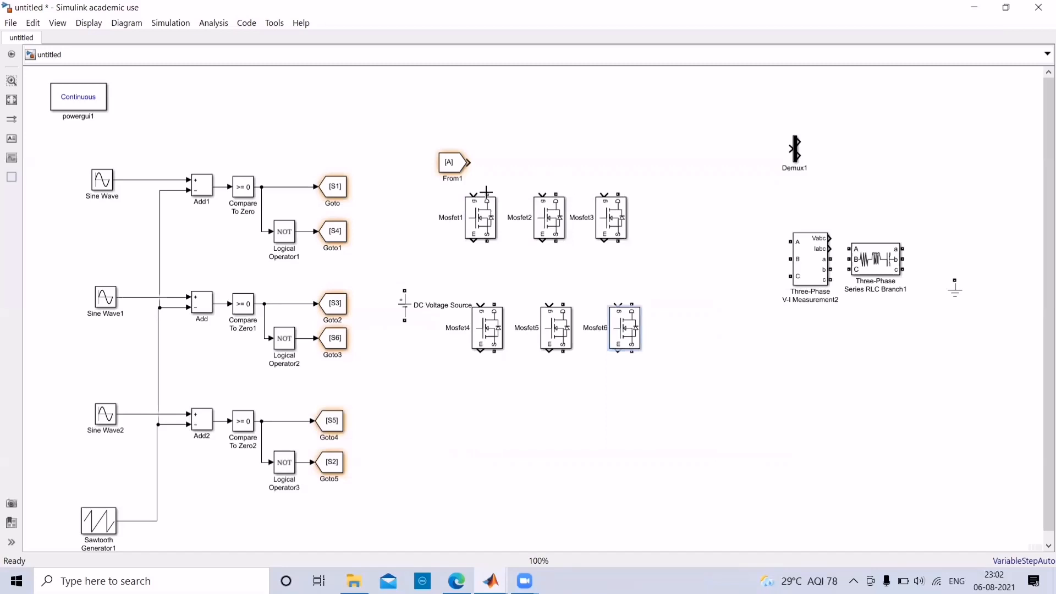
Join the drains of the three upper MOSFETs together and the sources of the three lower MOSFETs together
{"action": "mouse_move", "coordinate": [488, 194]}
{"action": "left_mouse_down"}
{"action": "mouse_move", "coordinate": [592, 181]}
{"action": "mouse_move", "coordinate": [557, 188]}
{"action": "left_mouse_up"}
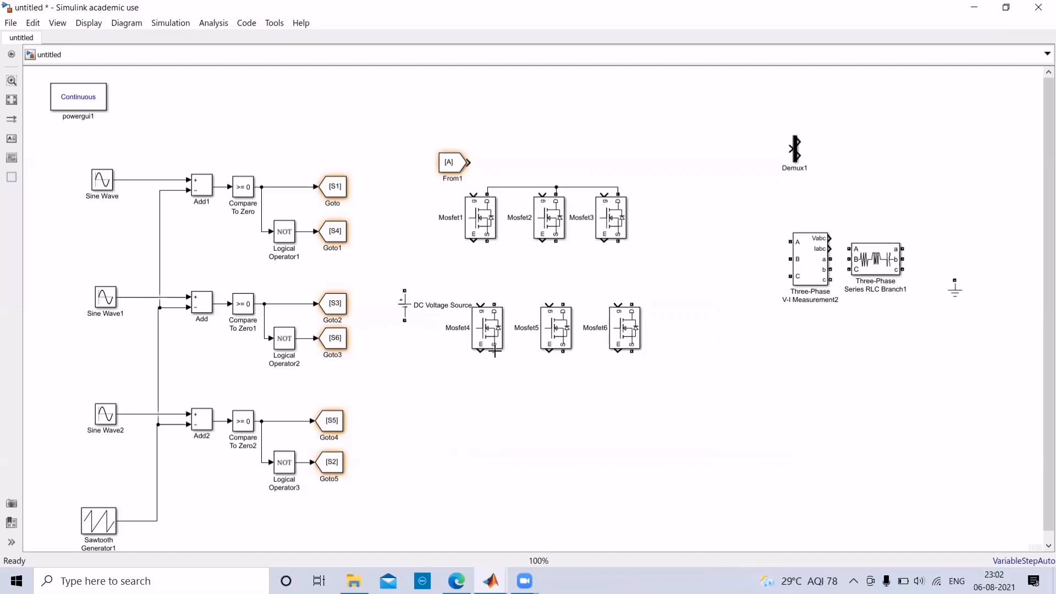
{"action": "left_click_drag", "start_coordinate": [495, 350], "coordinate": [563, 351]}
{"action": "left_click_drag", "start_coordinate": [631, 350], "coordinate": [563, 359]}
Connect each upper MOSFET's source to the drain of the lower MOSFET beneath it
{"action": "left_click_drag", "start_coordinate": [632, 304], "coordinate": [618, 241]}
{"action": "left_click_drag", "start_coordinate": [561, 303], "coordinate": [556, 241]}
{"action": "left_click", "coordinate": [493, 315]}
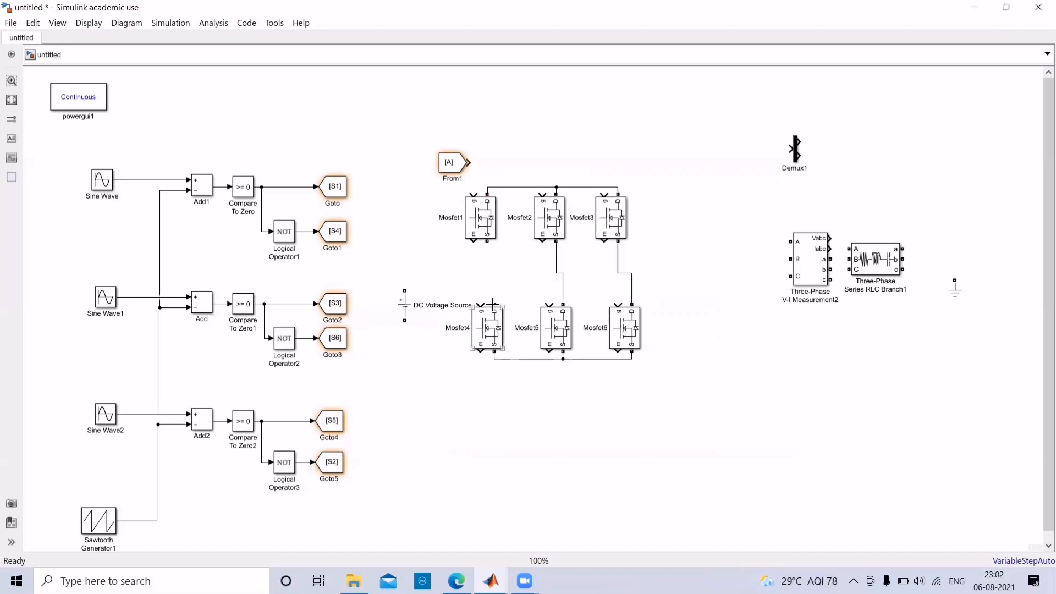
{"action": "left_click_drag", "start_coordinate": [494, 304], "coordinate": [487, 241]}
Shift Mosfet4, Mosfet5 and Mosfet6 to align under the upper MOSFETs so the leg connections run straight
{"action": "left_click", "coordinate": [493, 332]}
{"action": "left_click_drag", "start_coordinate": [494, 333], "coordinate": [486, 332]}
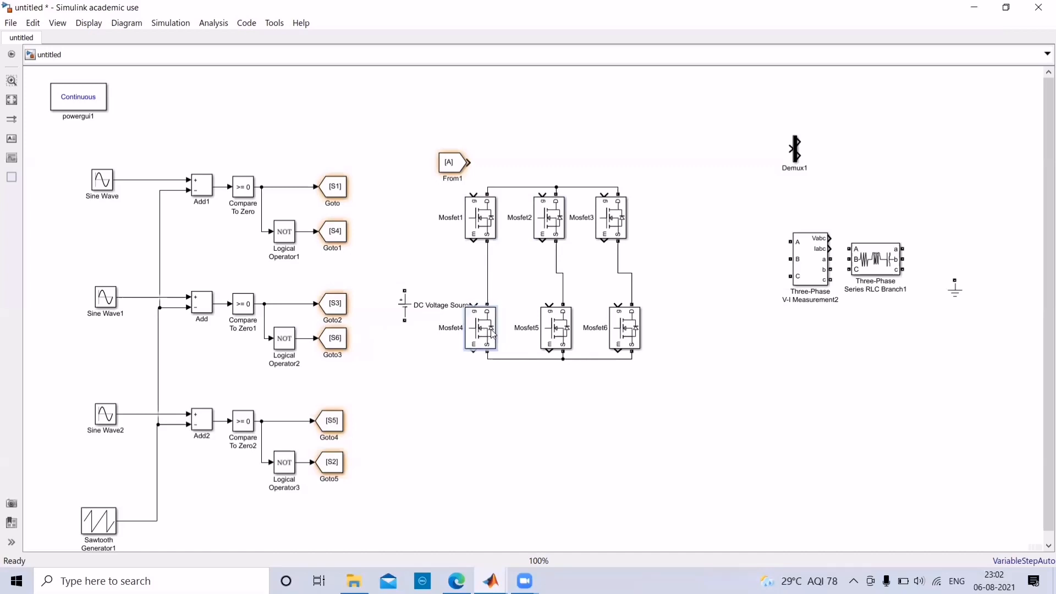
{"action": "left_click", "coordinate": [557, 335]}
{"action": "left_click_drag", "start_coordinate": [557, 336], "coordinate": [550, 336]}
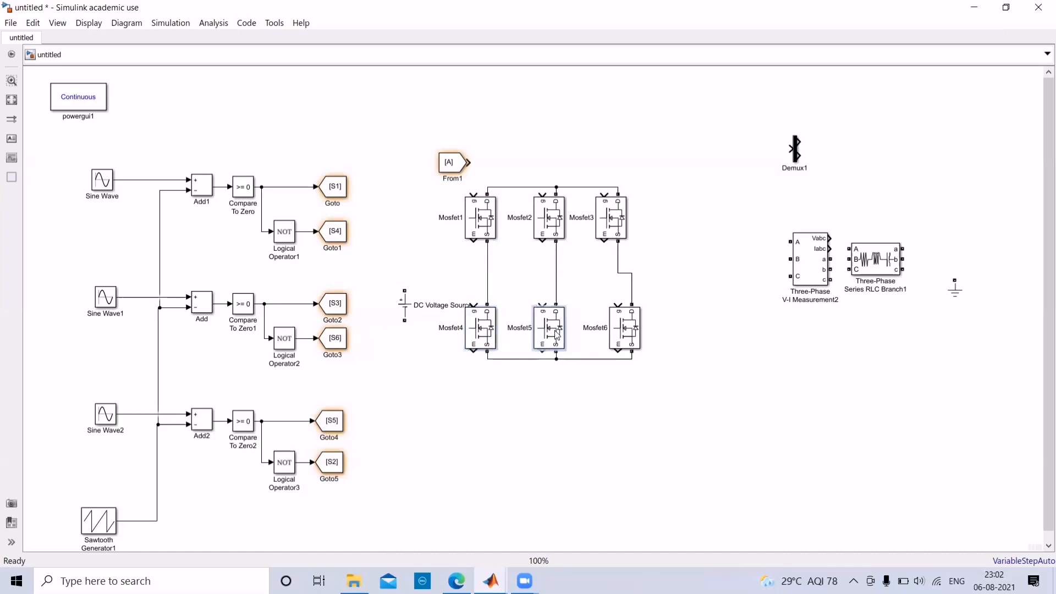
{"action": "left_click", "coordinate": [632, 332]}
{"action": "left_click_drag", "start_coordinate": [632, 332], "coordinate": [628, 332]}
{"action": "key", "text": "Left"}
{"action": "key", "text": "Left"}
{"action": "key", "text": "Left"}
{"action": "key", "text": "Left"}
{"action": "key", "text": "Left"}
{"action": "key", "text": "Left"}
{"action": "key", "text": "Left"}
{"action": "key", "text": "Left"}
{"action": "key", "text": "Left"}
{"action": "key", "text": "Left"}
{"action": "key", "text": "Left"}
{"action": "key", "text": "Left"}
{"action": "key", "text": "Left"}
{"action": "key", "text": "Left"}
{"action": "key", "text": "Left"}
{"action": "key", "text": "Left"}
{"action": "key", "text": "Left"}
{"action": "key", "text": "Left"}
{"action": "key", "text": "Left"}
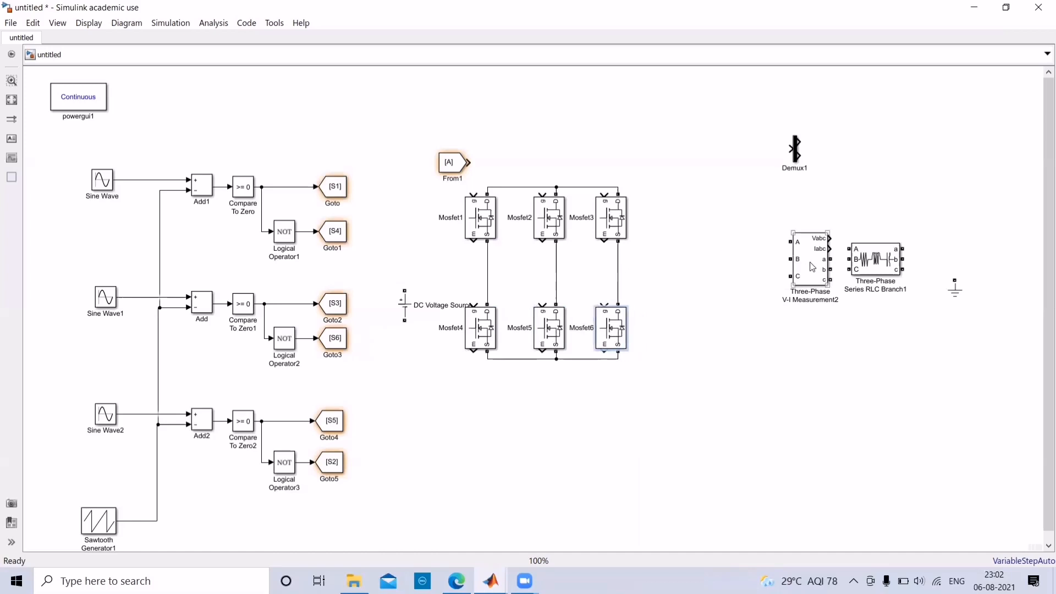
Place the Three-Phase V-I Measurement block beside the bridge and connect inputs A, B and C to the midpoints of the three legs
{"action": "left_click_drag", "start_coordinate": [810, 271], "coordinate": [487, 254]}
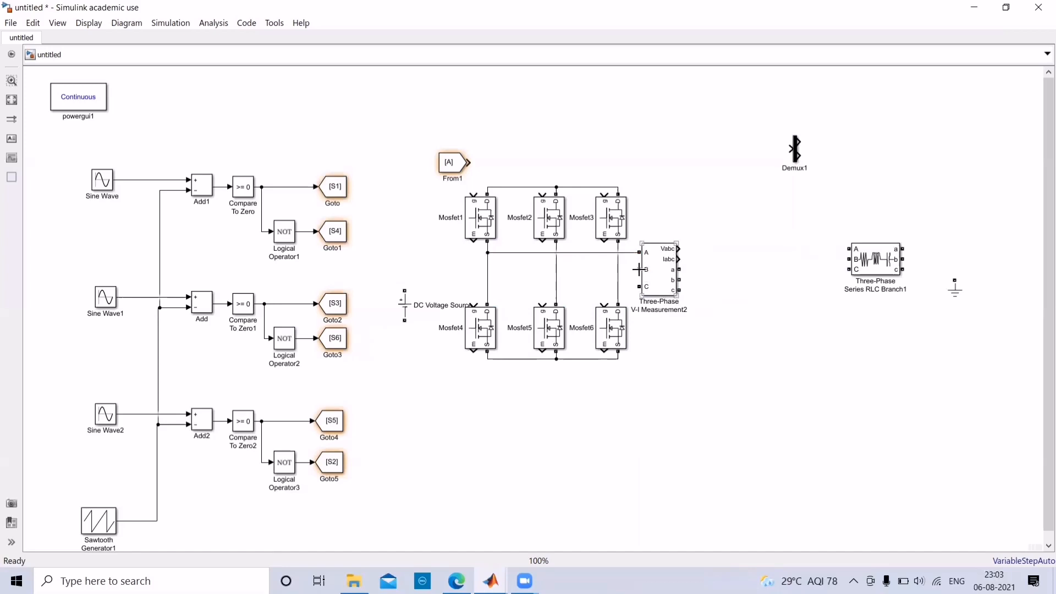
{"action": "left_click_drag", "start_coordinate": [639, 270], "coordinate": [556, 270]}
{"action": "left_click_drag", "start_coordinate": [637, 287], "coordinate": [618, 286]}
Connect the Three-Phase Series RLC Branch to measurement outputs a, b and c, and tie the branch's outputs together to the ground block
{"action": "left_click_drag", "start_coordinate": [883, 266], "coordinate": [679, 269]}
{"action": "left_click_drag", "start_coordinate": [701, 276], "coordinate": [679, 290]}
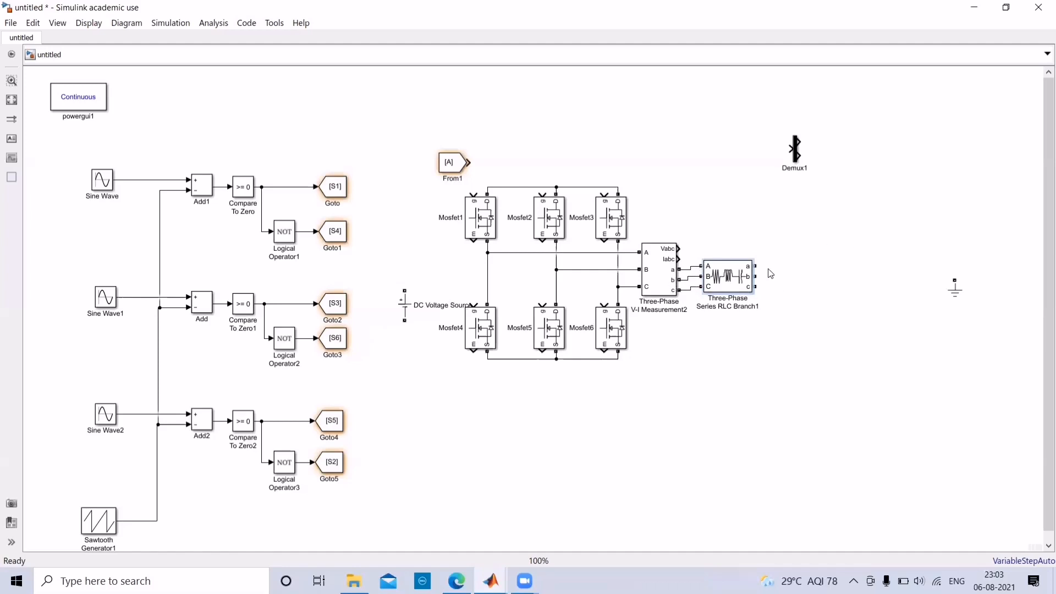
{"action": "left_click_drag", "start_coordinate": [755, 266], "coordinate": [762, 276]}
{"action": "left_click_drag", "start_coordinate": [955, 287], "coordinate": [764, 273]}
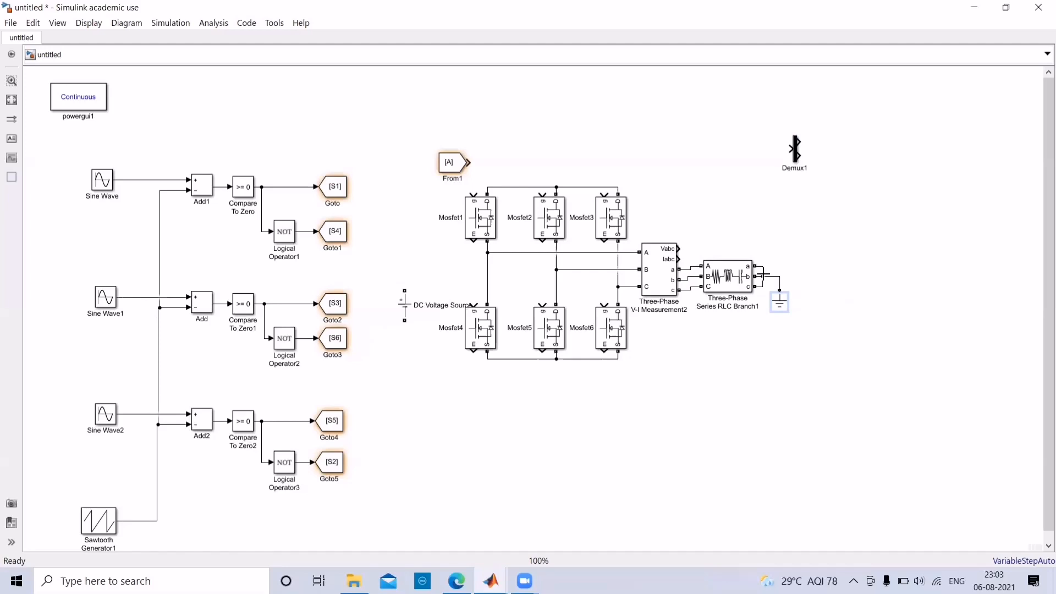
Set the current measurement of the Three-Phase V-I Measurement block to no
{"action": "double_click", "coordinate": [668, 269]}
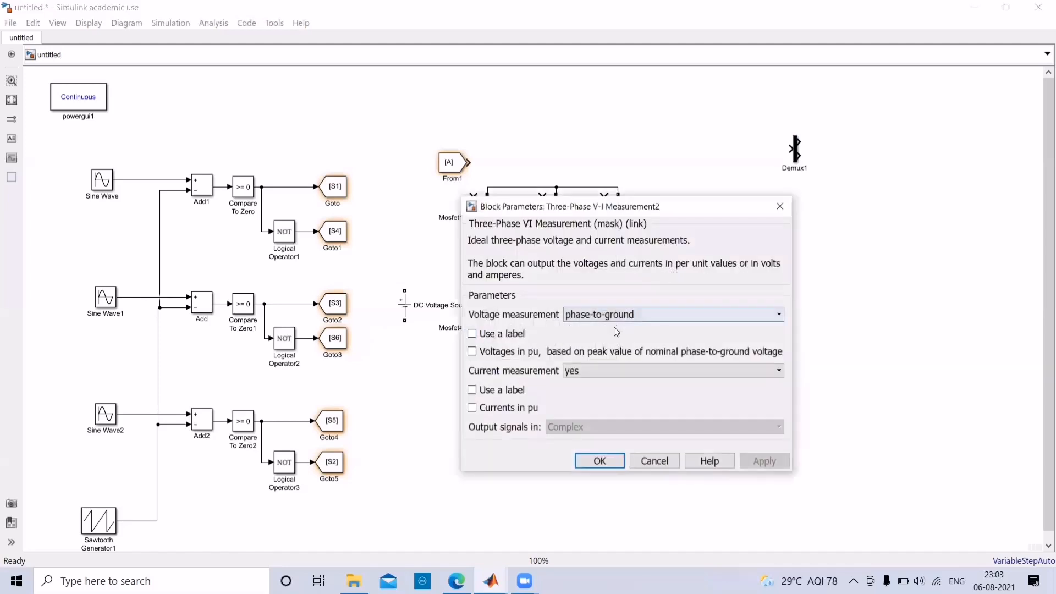
{"action": "left_click", "coordinate": [579, 368]}
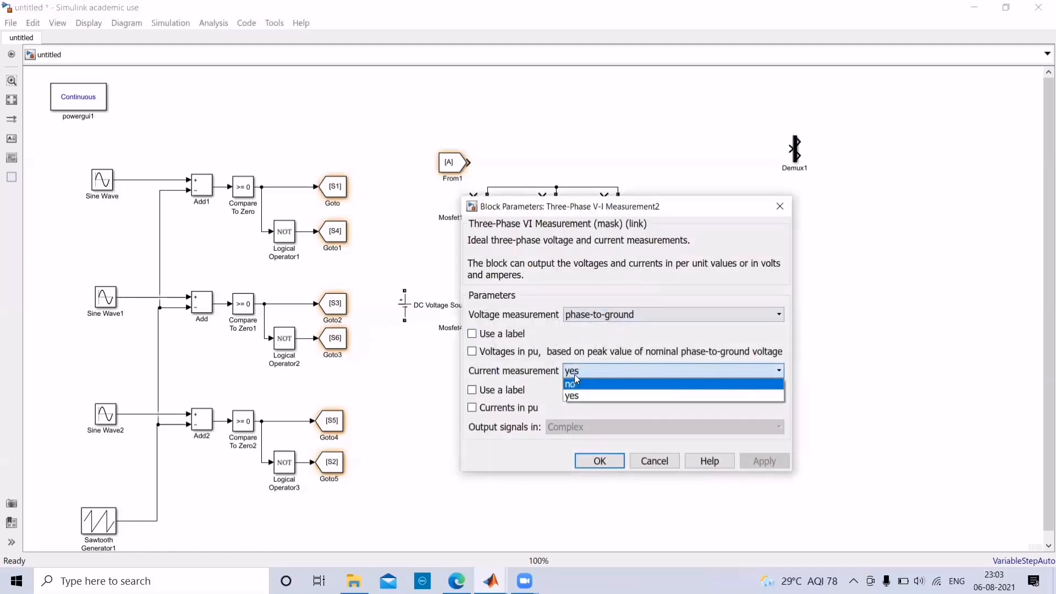
{"action": "left_click", "coordinate": [575, 381]}
{"action": "left_click", "coordinate": [584, 425]}
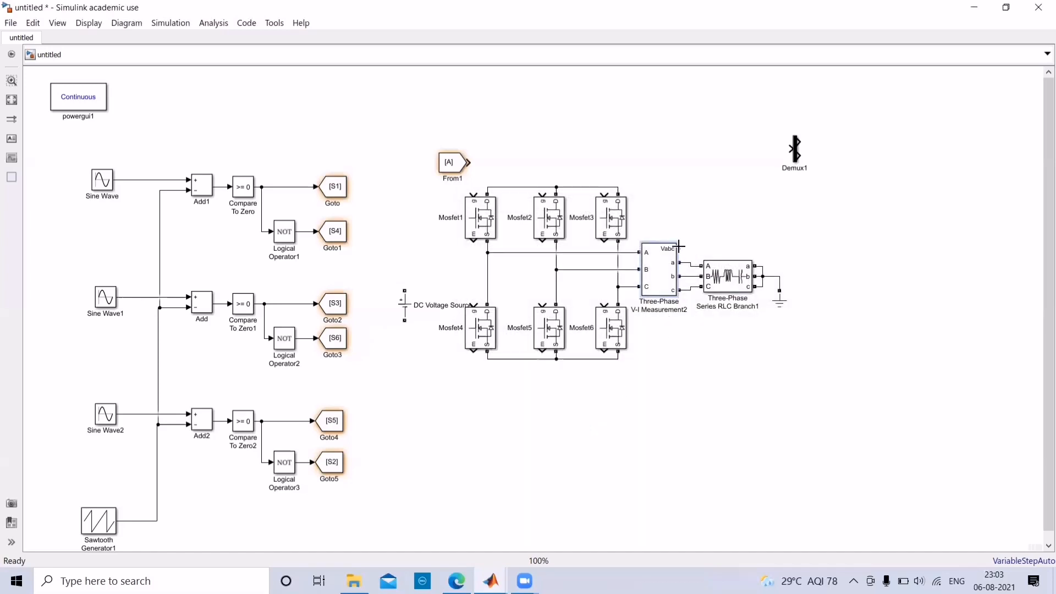
Connect the Vabc output to the Demux1 block and set its number of outputs to 3
{"action": "left_click_drag", "start_coordinate": [680, 248], "coordinate": [791, 146]}
{"action": "double_click", "coordinate": [793, 148]}
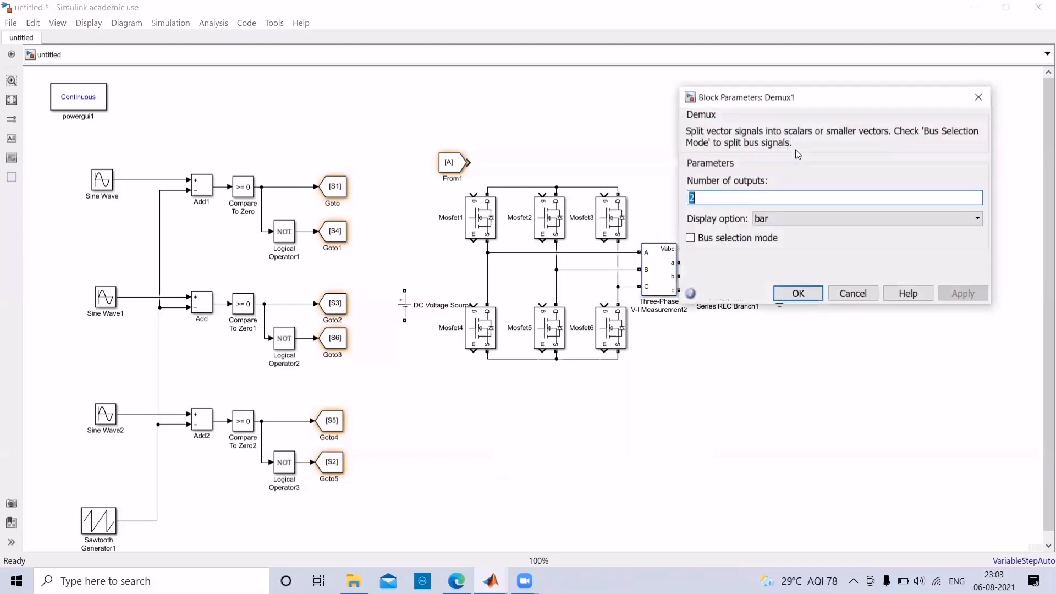
{"action": "type", "text": "3"}
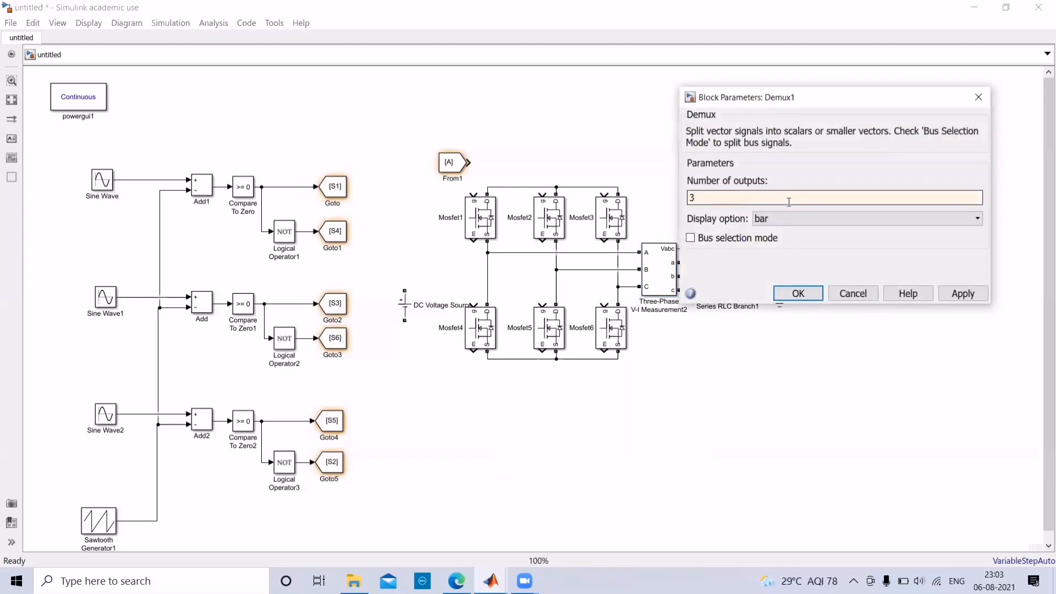
{"action": "key", "text": "Return"}
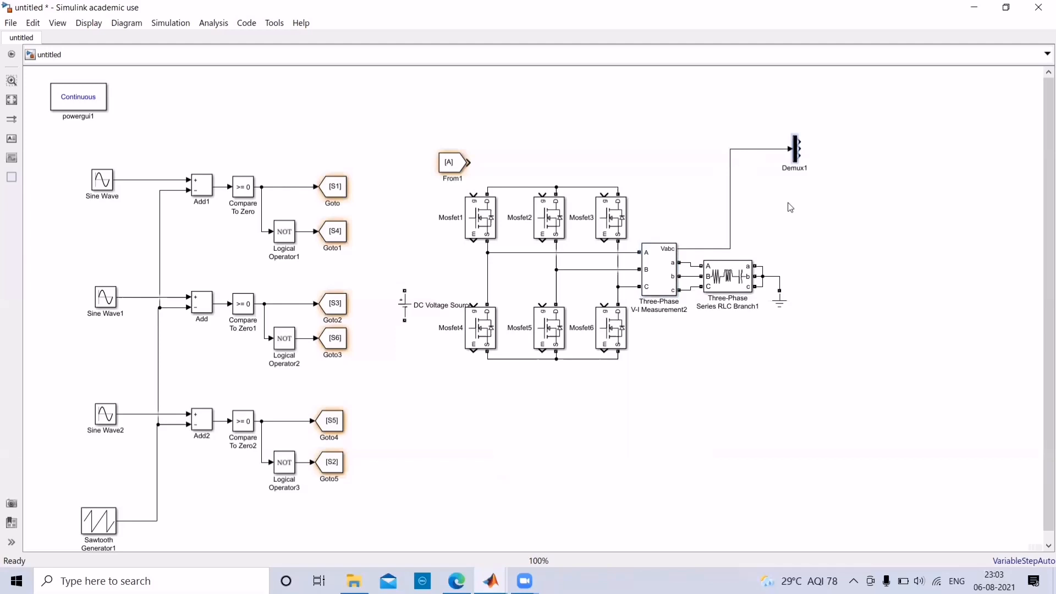
Search the block library for SCOPE, add a Scope block to the model and attach it to the first Demux1 output
{"action": "left_click", "coordinate": [58, 22]}
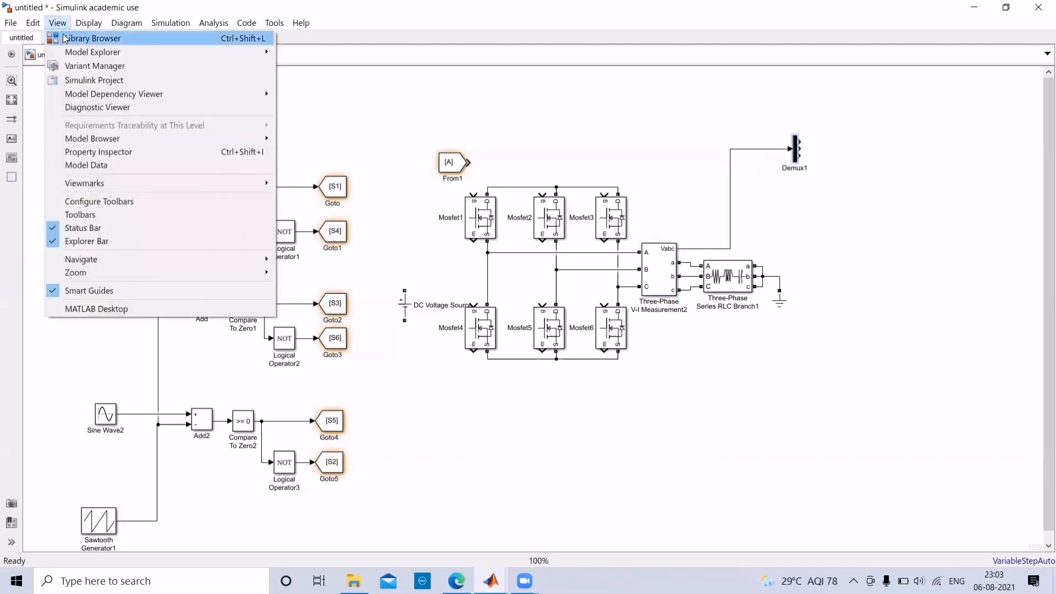
{"action": "left_click", "coordinate": [66, 38]}
{"action": "triple_click", "coordinate": [90, 51]}
{"action": "type", "text": "SCOPE"}
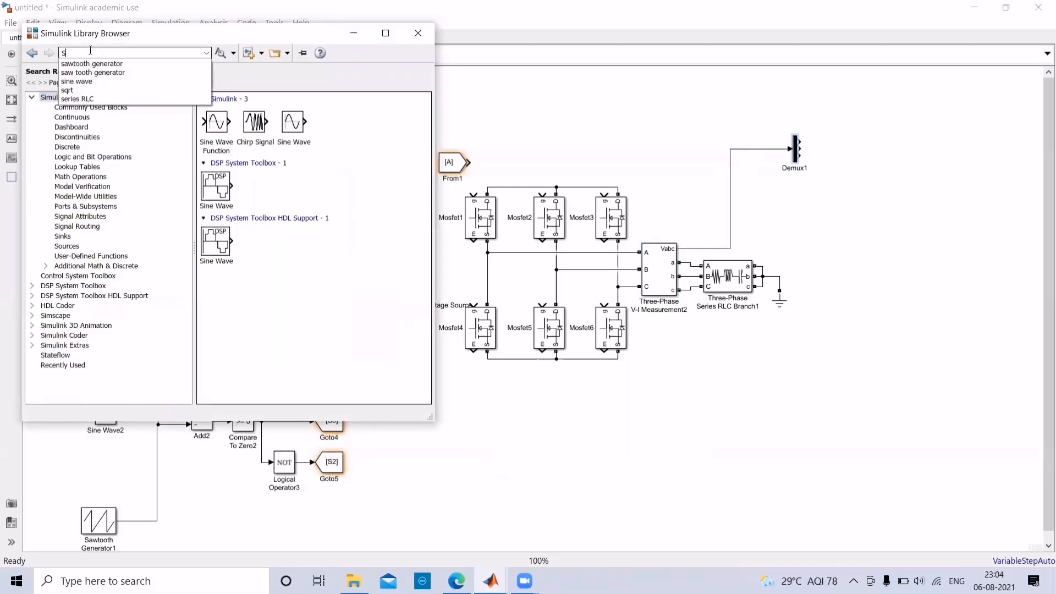
{"action": "key", "text": "Return"}
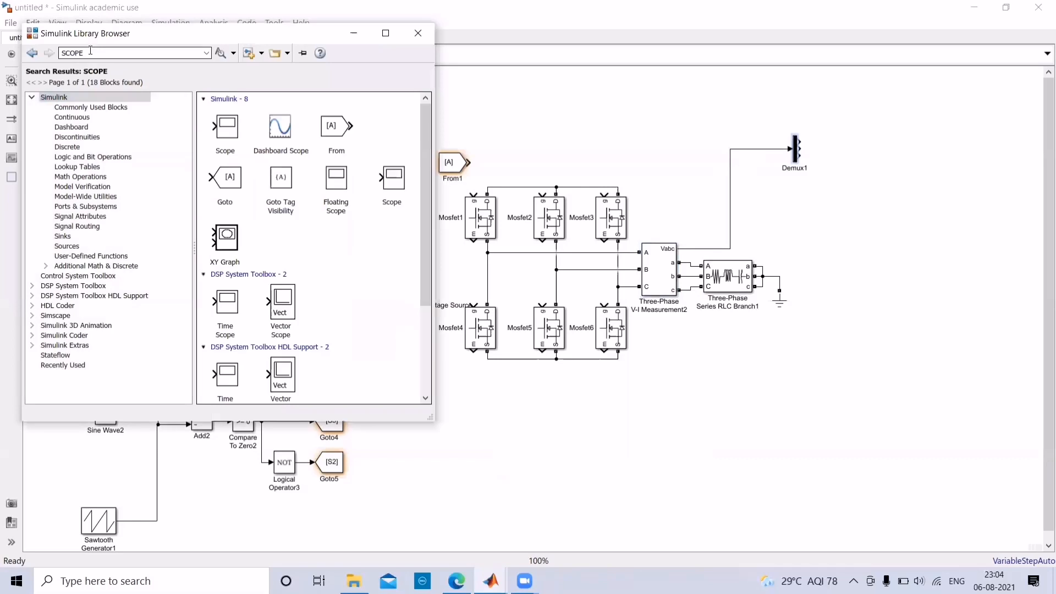
{"action": "right_click", "coordinate": [222, 131]}
{"action": "left_click", "coordinate": [236, 136]}
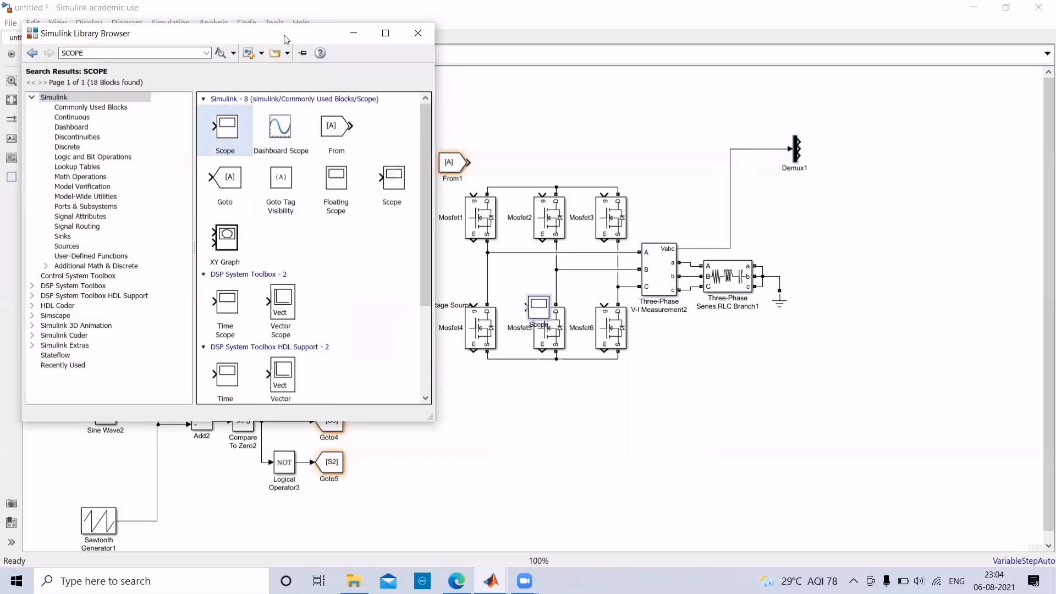
{"action": "left_click", "coordinate": [353, 33]}
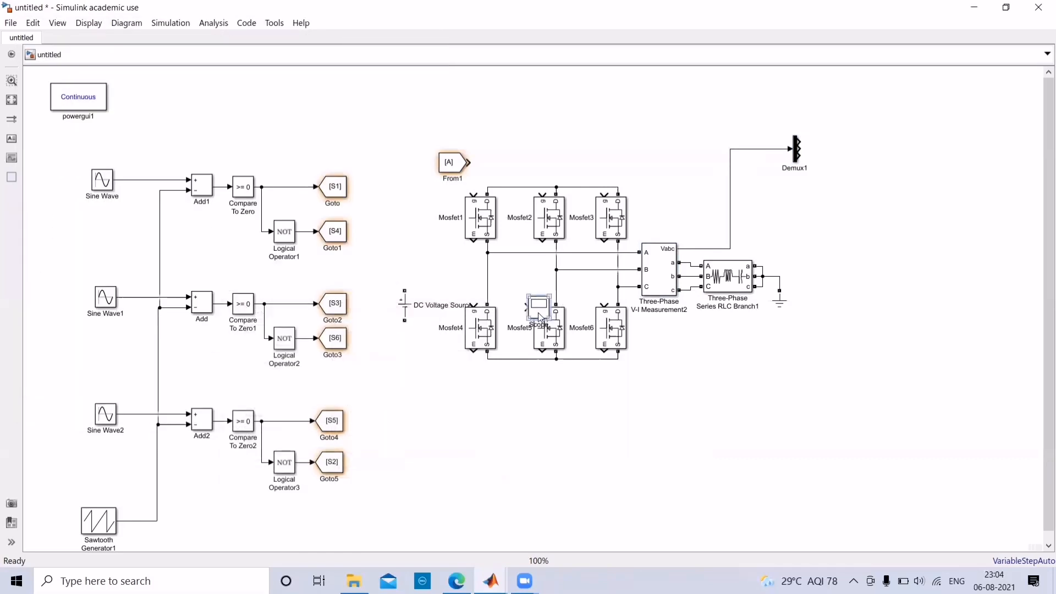
{"action": "left_click_drag", "start_coordinate": [541, 314], "coordinate": [828, 149]}
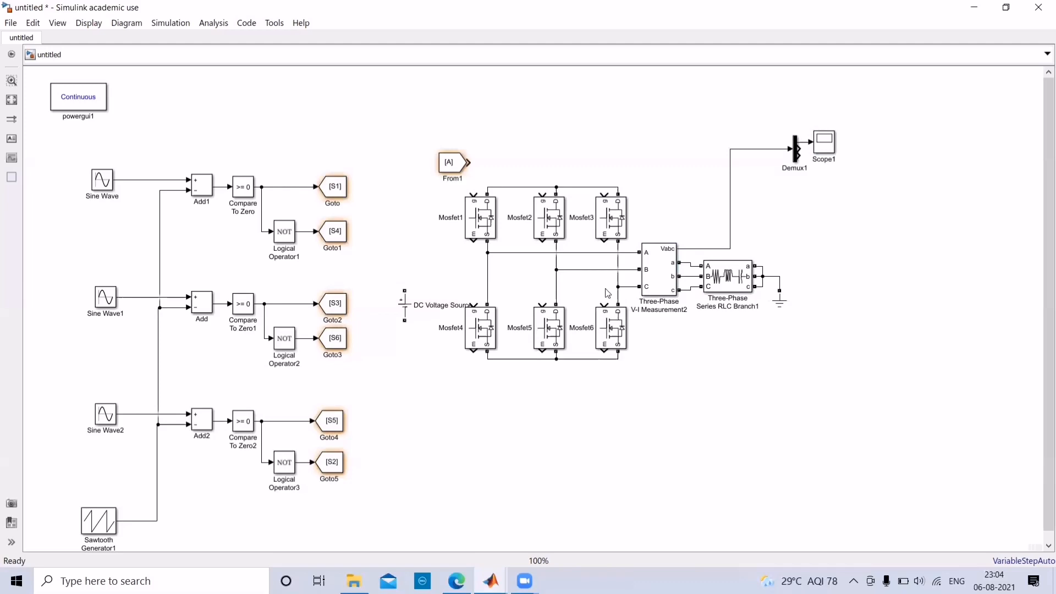
{"action": "left_click", "coordinate": [830, 140]}
{"action": "double_click", "coordinate": [831, 139]}
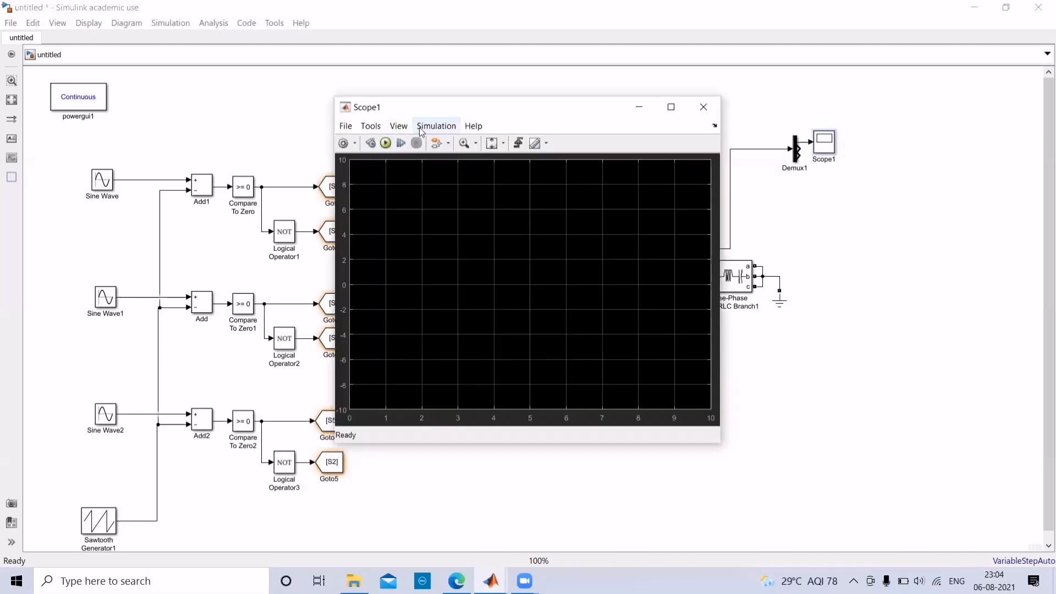
{"action": "left_click", "coordinate": [705, 106]}
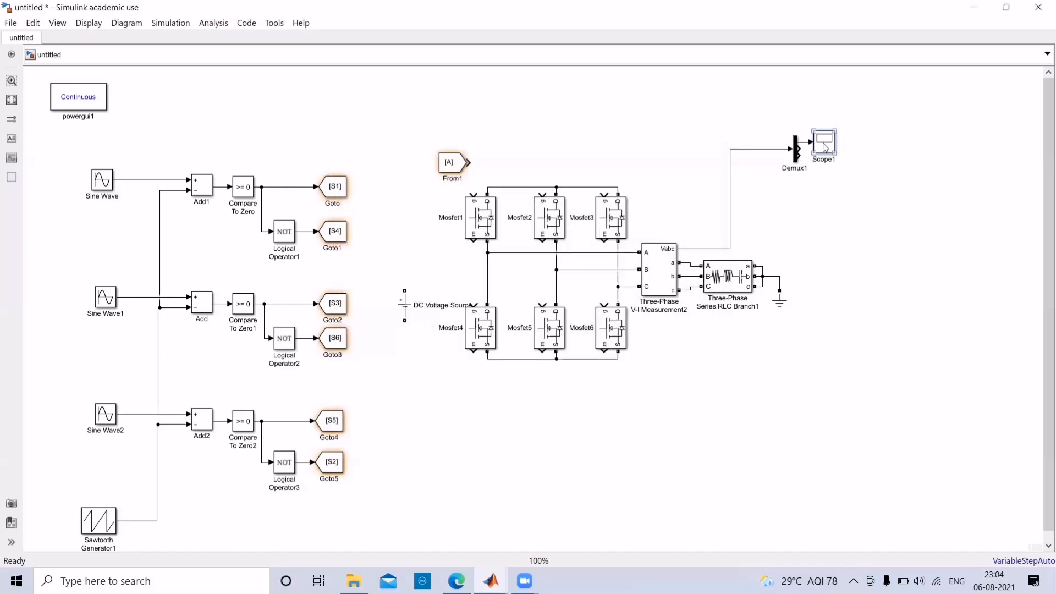
Set the number of input ports of the Scope1 block to 3
{"action": "right_click", "coordinate": [825, 147]}
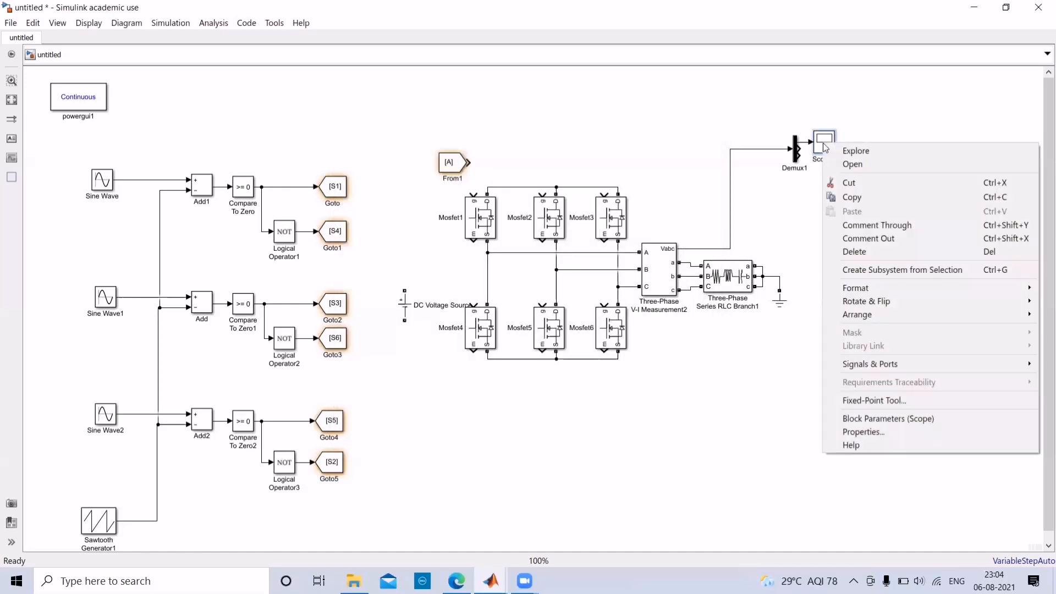
{"action": "mouse_move", "coordinate": [898, 365]}
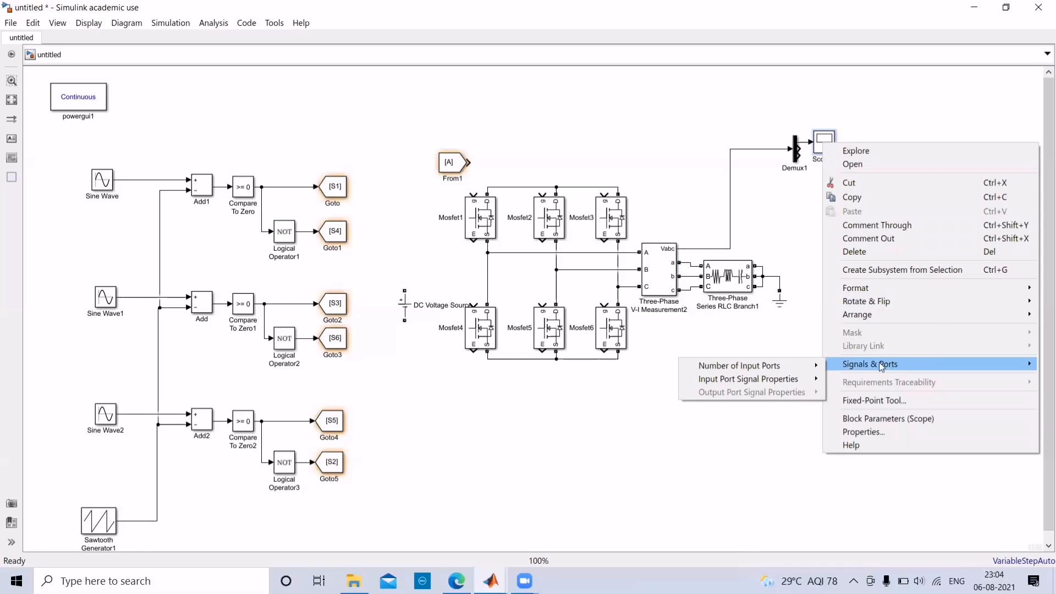
{"action": "mouse_move", "coordinate": [814, 366]}
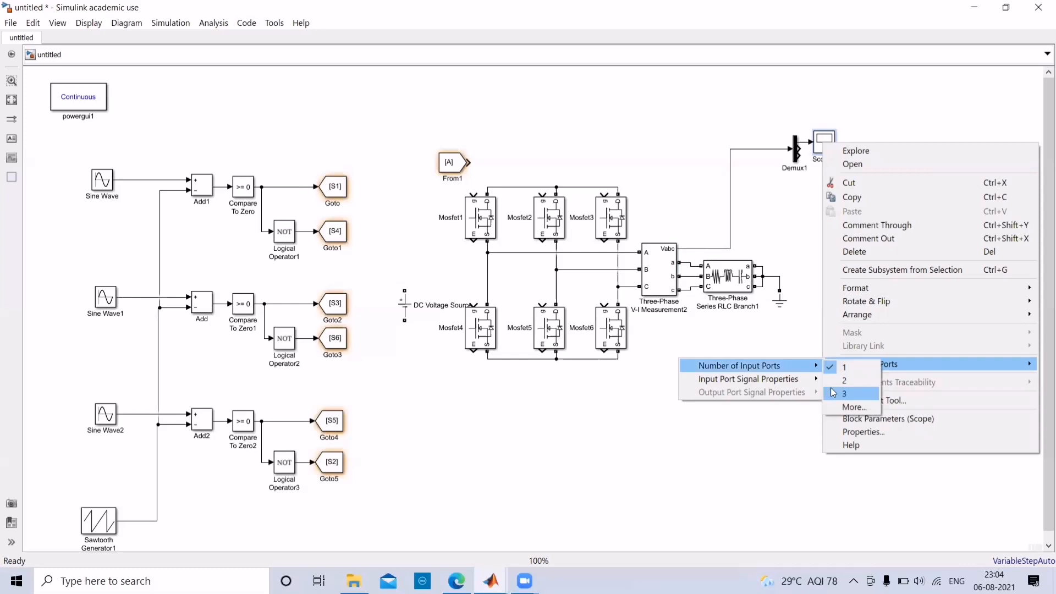
{"action": "left_click", "coordinate": [830, 381]}
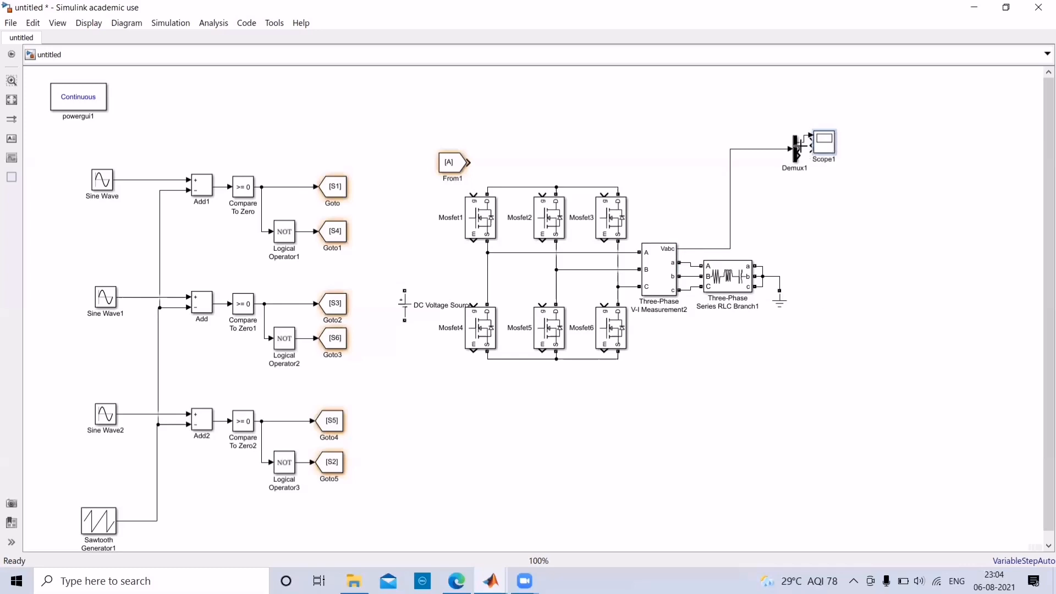
Connect the remaining Demux1 outputs to the free Scope1 inputs and enlarge the Scope1 block vertically
{"action": "left_click_drag", "start_coordinate": [799, 146], "coordinate": [812, 136]}
{"action": "left_click", "coordinate": [795, 154]}
{"action": "left_click", "coordinate": [831, 155]}
{"action": "left_click_drag", "start_coordinate": [835, 152], "coordinate": [835, 175]}
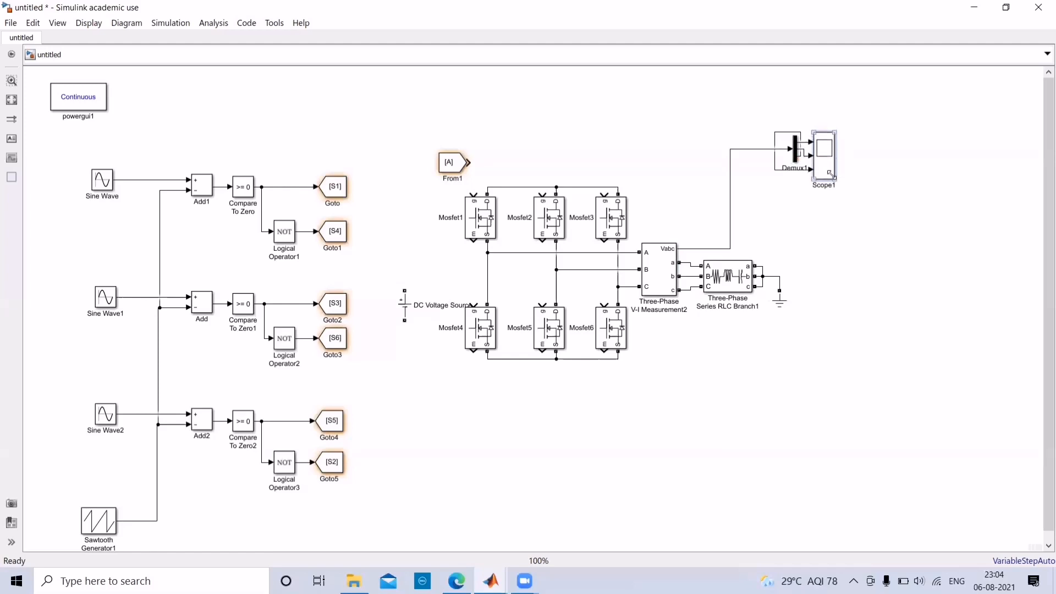
Connect From1 to the Mosfet1 gate, then duplicate the From block for the gates of Mosfet2 through Mosfet6 and connect each copy
{"action": "left_click", "coordinate": [841, 228]}
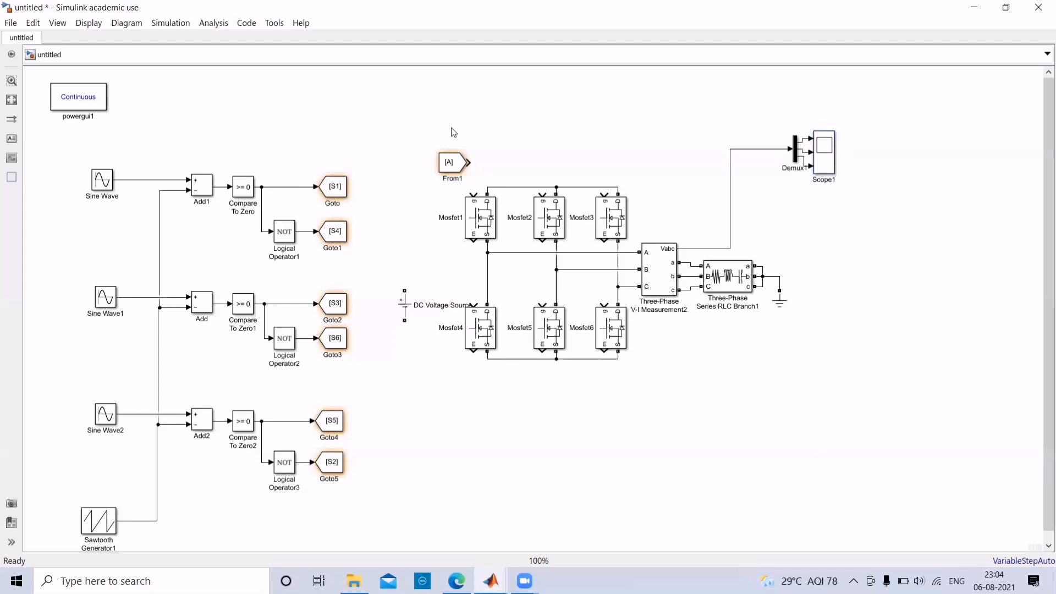
{"action": "left_click", "coordinate": [465, 163]}
{"action": "left_click_drag", "start_coordinate": [467, 162], "coordinate": [472, 194]}
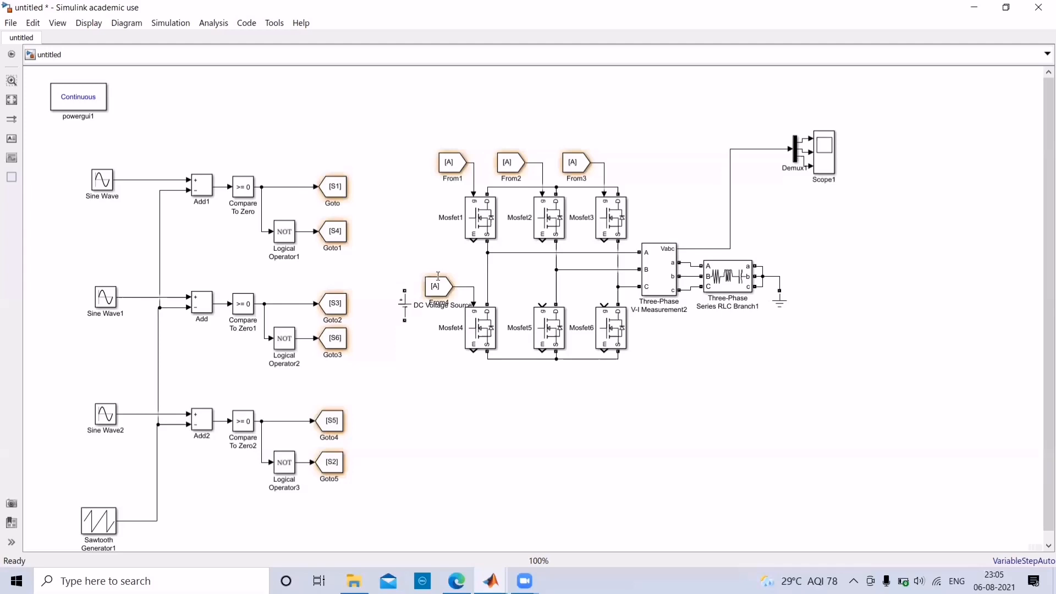
{"action": "left_click", "coordinate": [437, 286]}
{"action": "mouse_move", "coordinate": [452, 286]}
{"action": "left_mouse_down"}
{"action": "mouse_move", "coordinate": [473, 305]}
{"action": "mouse_move", "coordinate": [520, 287]}
{"action": "mouse_move", "coordinate": [544, 304]}
{"action": "mouse_move", "coordinate": [550, 283]}
{"action": "mouse_move", "coordinate": [590, 279]}
{"action": "mouse_move", "coordinate": [604, 304]}
{"action": "left_mouse_up"}
Set the goto tag of the From1 block feeding Mosfet1 to S1
{"action": "left_click", "coordinate": [448, 165]}
{"action": "left_click", "coordinate": [447, 179]}
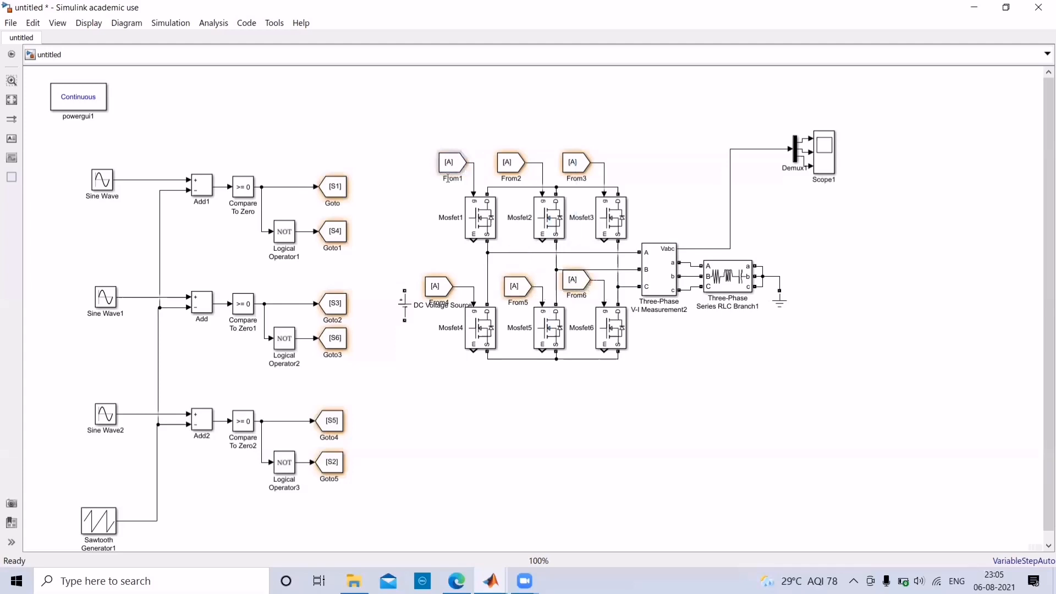
{"action": "left_click", "coordinate": [450, 167]}
{"action": "double_click", "coordinate": [450, 167]}
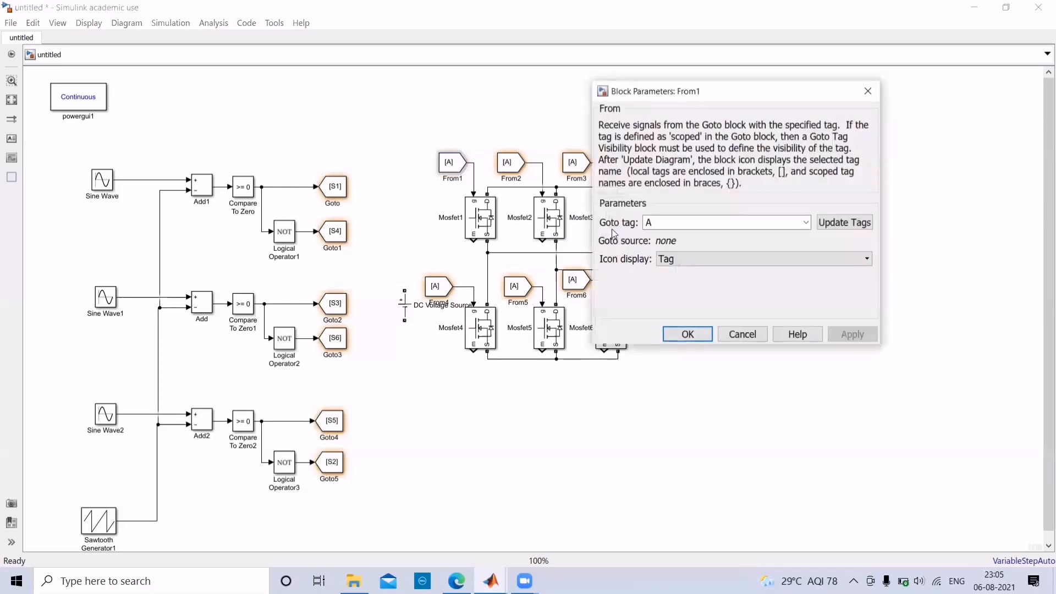
{"action": "left_click", "coordinate": [667, 220]}
{"action": "double_click", "coordinate": [666, 220]}
{"action": "key", "text": "BackSpace"}
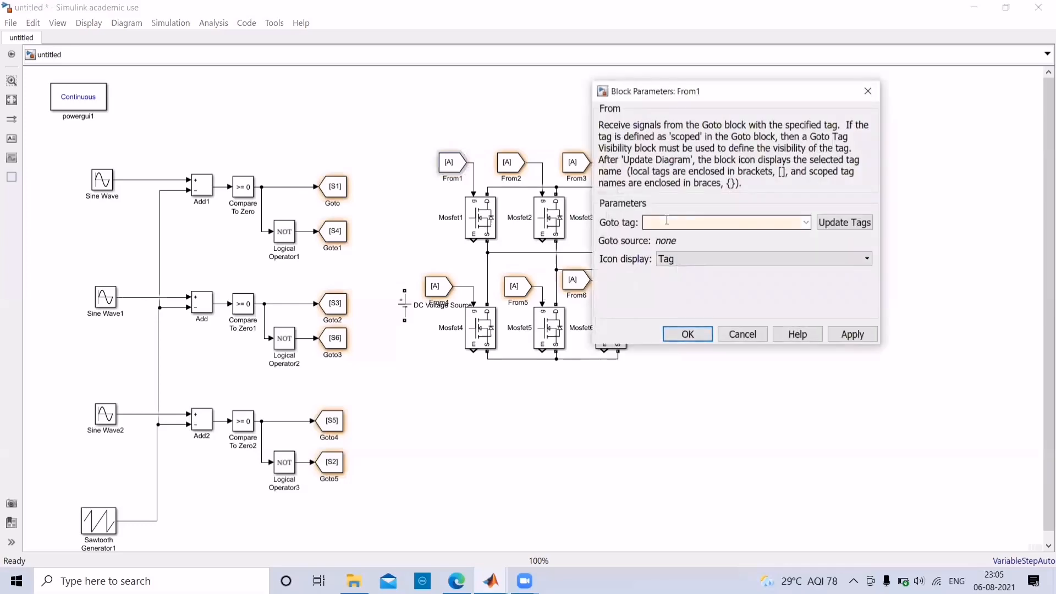
{"action": "type", "text": "S1"}
{"action": "key", "text": "Return"}
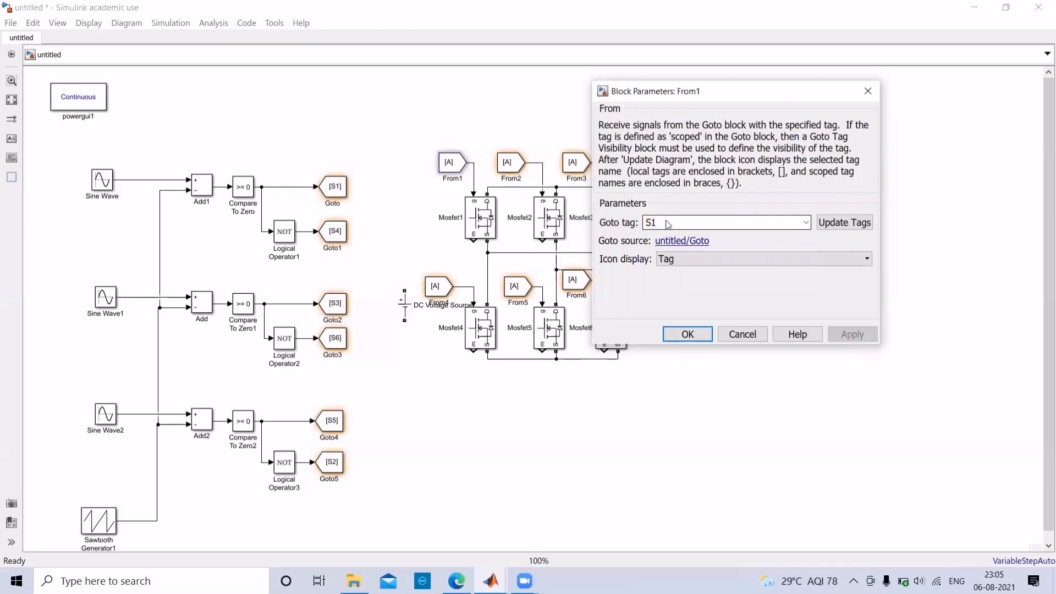
Set the goto tag of the From2 block feeding Mosfet2 to S3
{"action": "left_click", "coordinate": [513, 166]}
{"action": "double_click", "coordinate": [515, 168]}
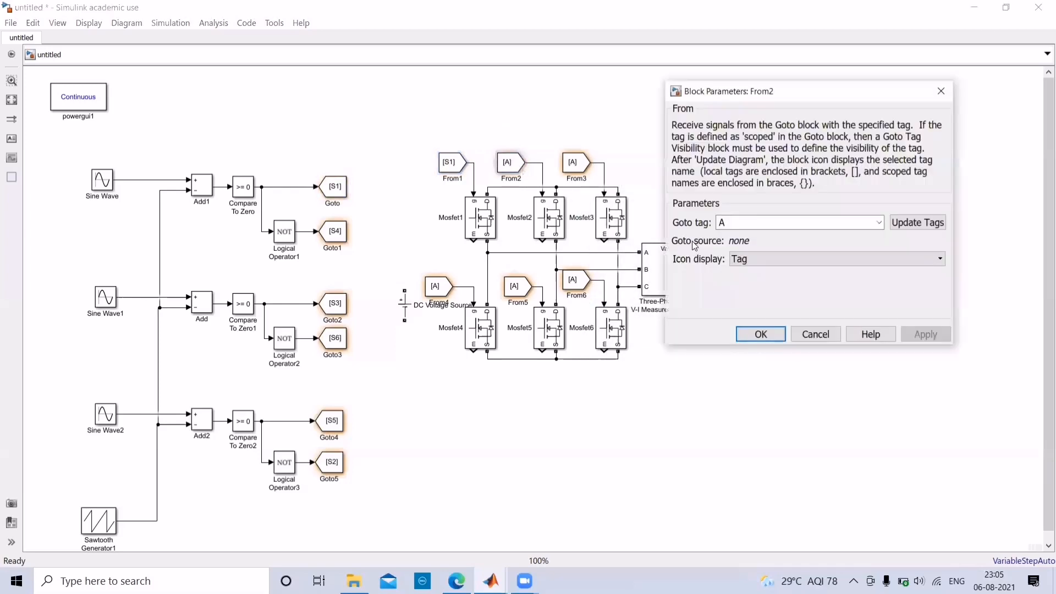
{"action": "double_click", "coordinate": [728, 222]}
{"action": "type", "text": "S3"}
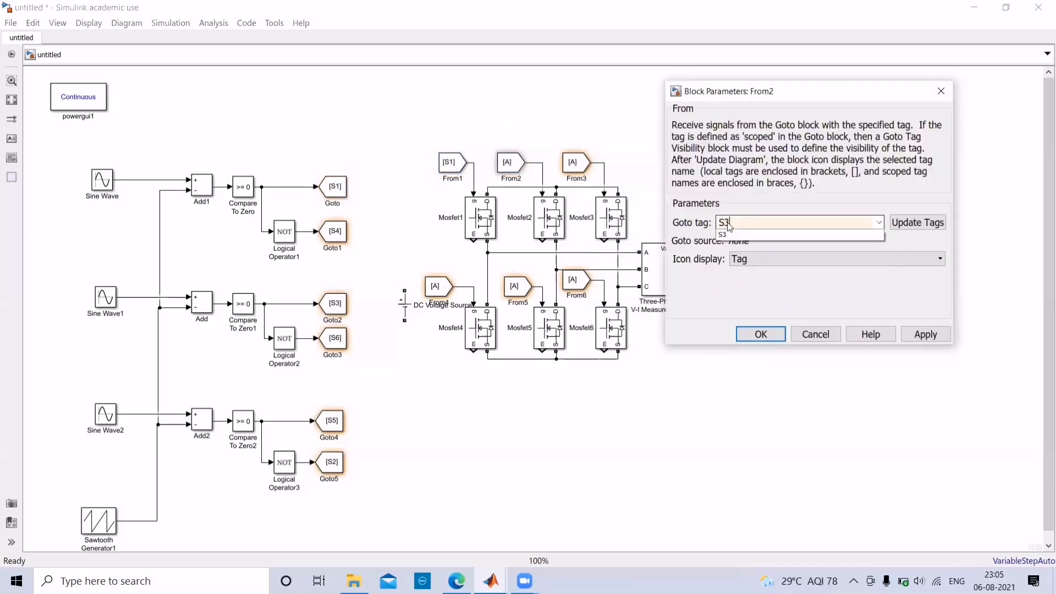
{"action": "key", "text": "Return"}
Set the goto tag of the From3 block feeding Mosfet3 to S5
{"action": "double_click", "coordinate": [575, 162]}
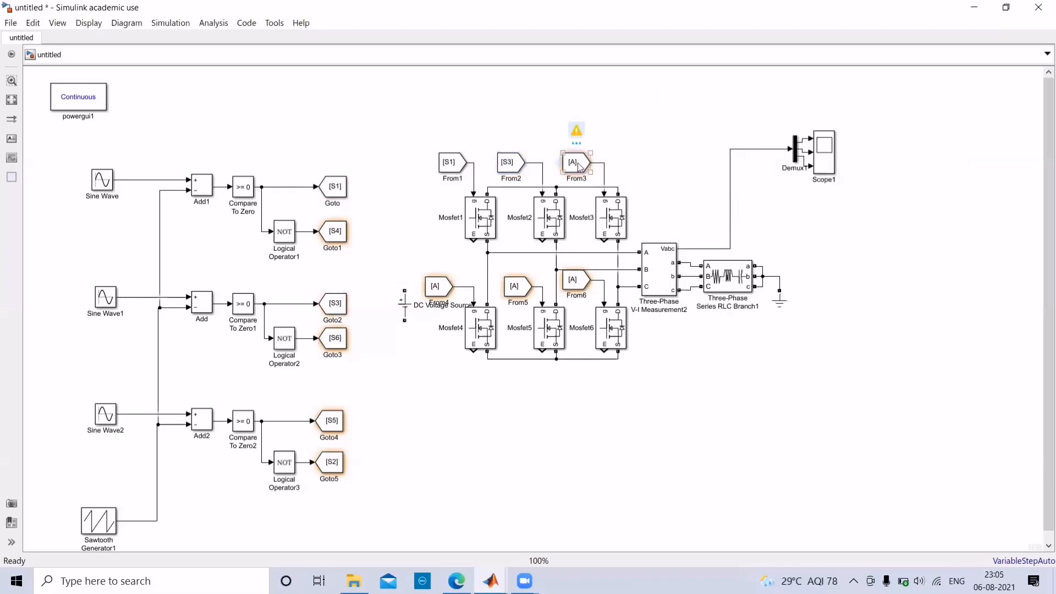
{"action": "double_click", "coordinate": [808, 222]}
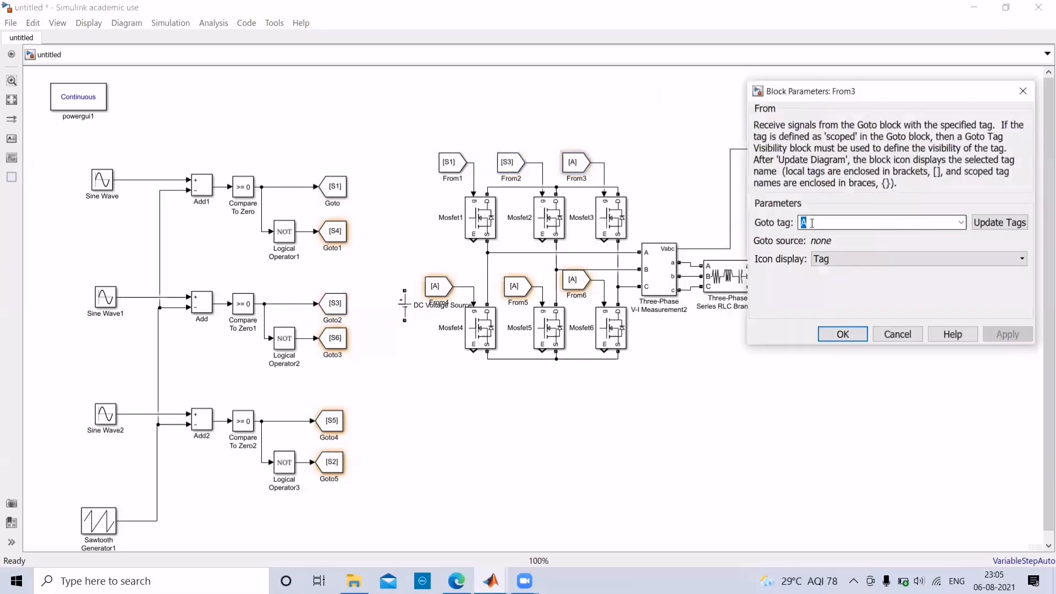
{"action": "type", "text": "S5"}
{"action": "key", "text": "Return"}
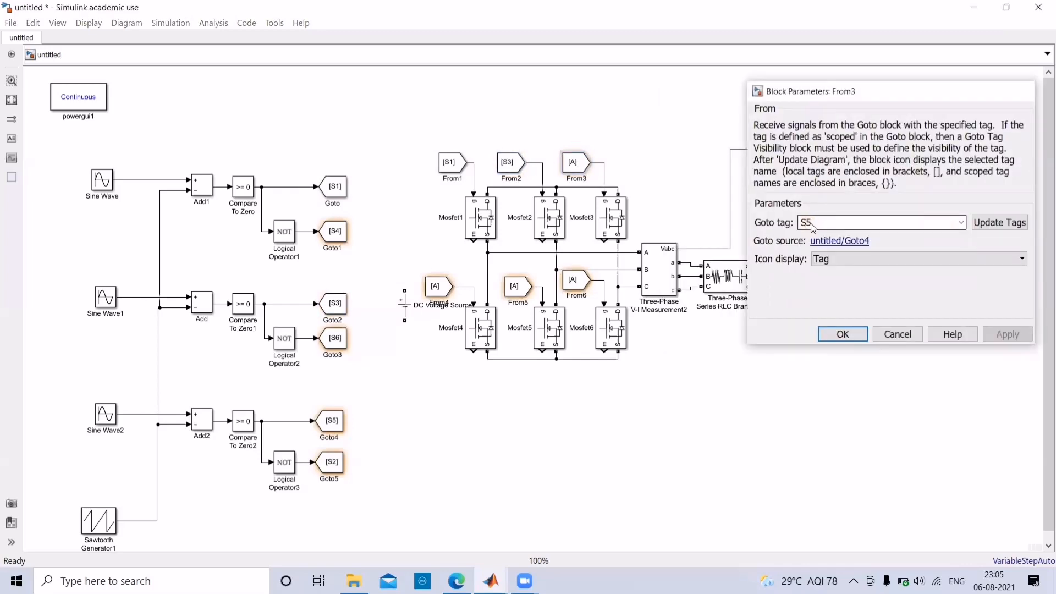
Set the goto tag of the From6 block feeding Mosfet6 to S2
{"action": "double_click", "coordinate": [575, 280]}
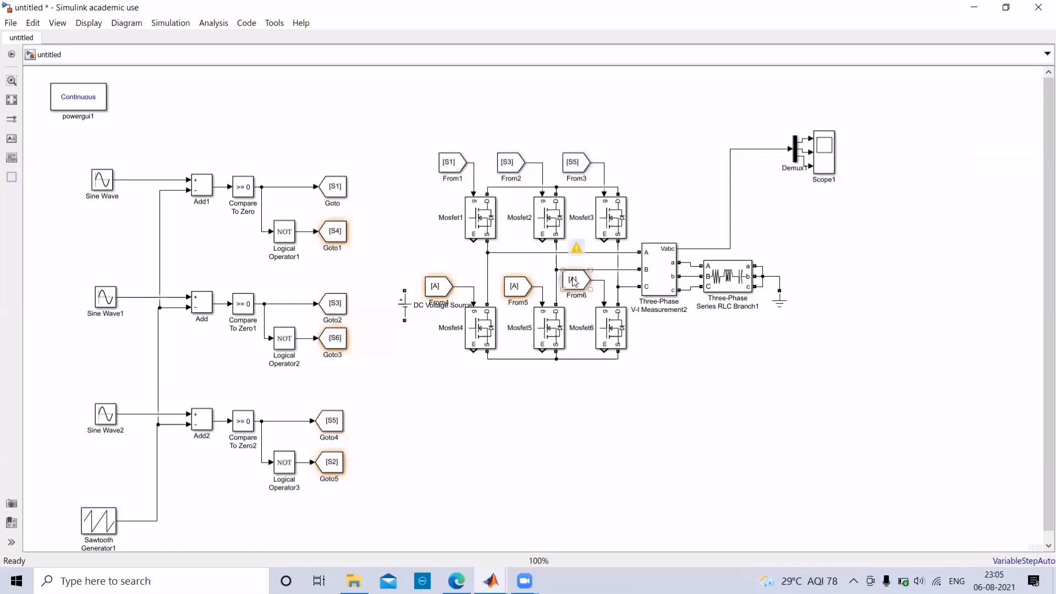
{"action": "double_click", "coordinate": [857, 369]}
{"action": "type", "text": "S2"}
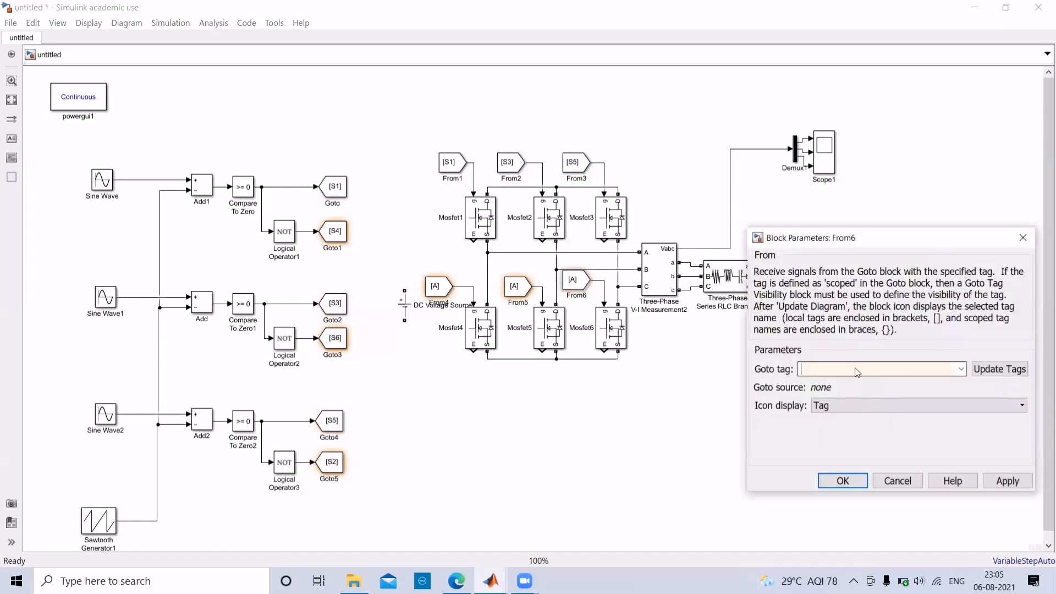
{"action": "key", "text": "Return"}
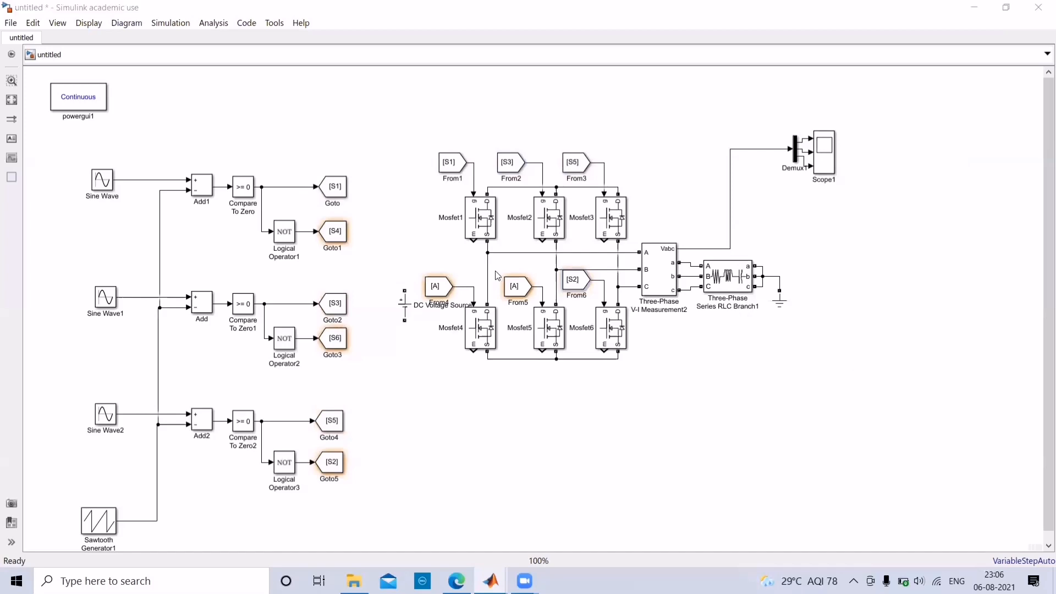
Set the goto tag of the From5 block feeding Mosfet5 to S4
{"action": "left_click", "coordinate": [512, 290]}
{"action": "double_click", "coordinate": [511, 290]}
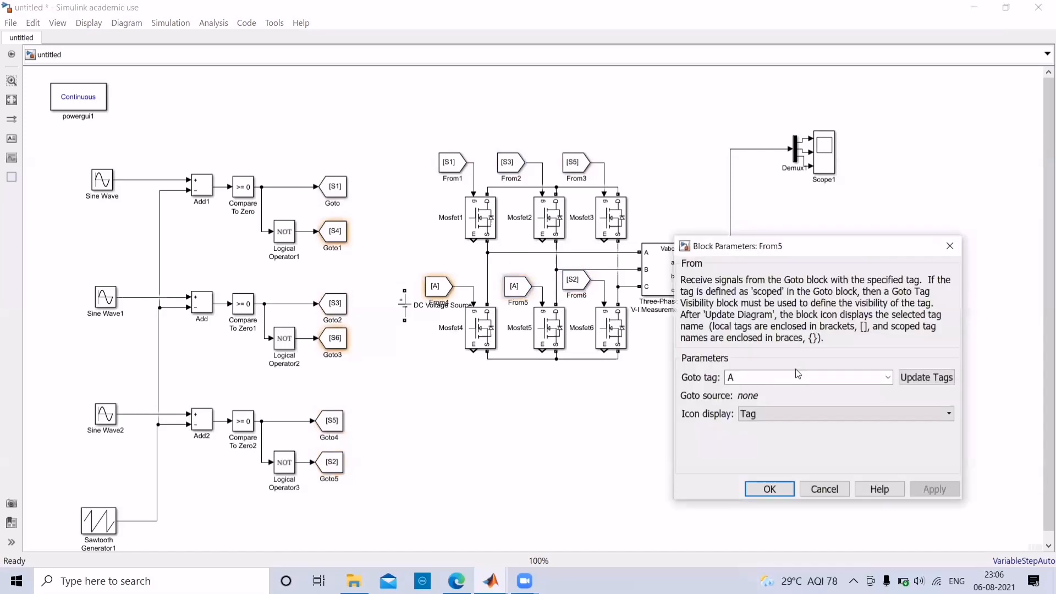
{"action": "double_click", "coordinate": [792, 373]}
{"action": "type", "text": "S4"}
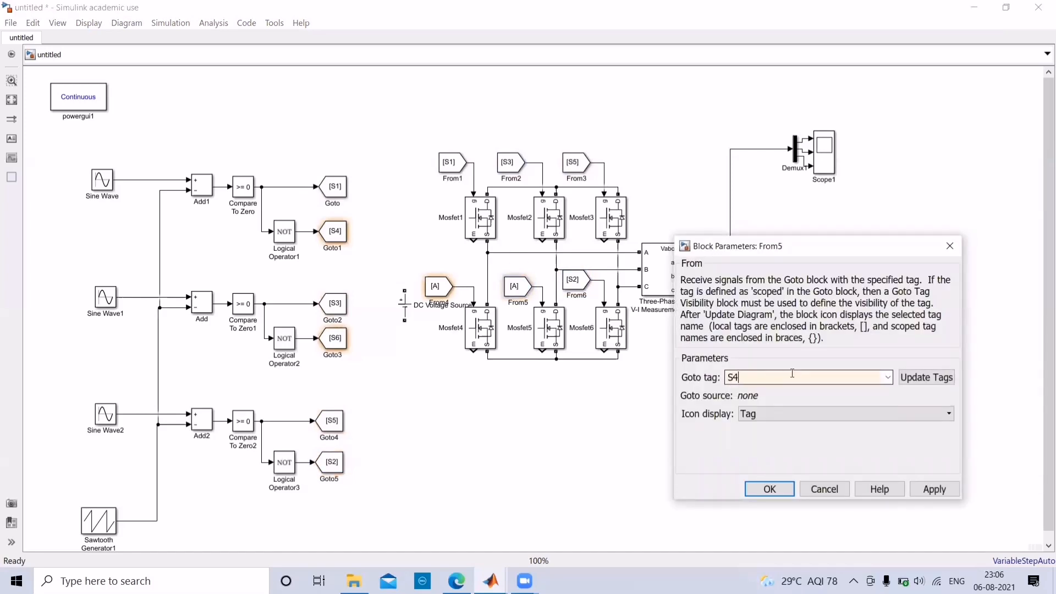
{"action": "key", "text": "Return"}
Set the goto tag of the From4 block feeding Mosfet4 to S4
{"action": "double_click", "coordinate": [439, 285]}
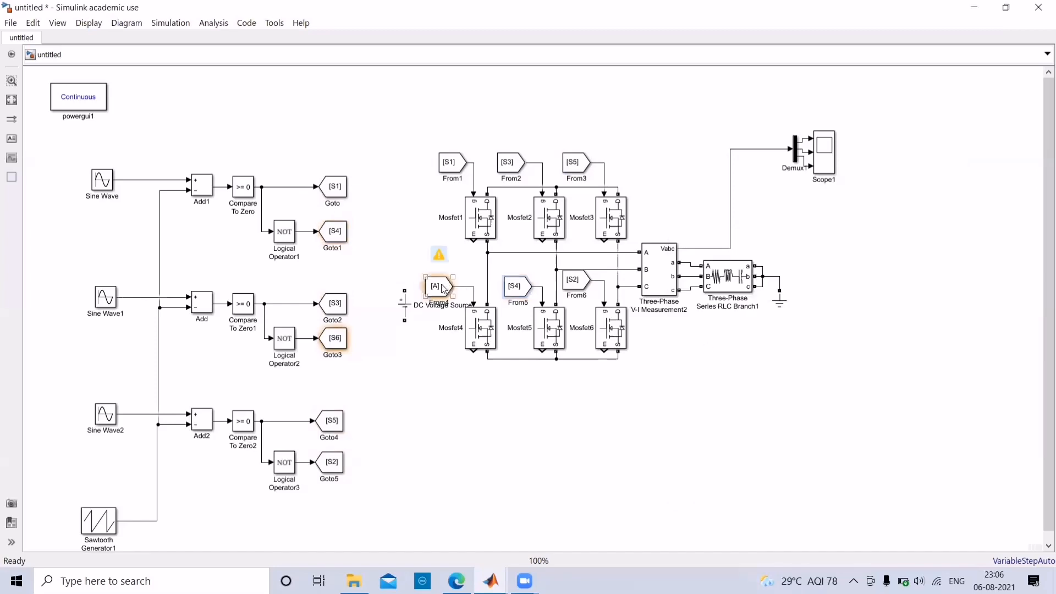
{"action": "double_click", "coordinate": [654, 377]}
{"action": "type", "text": "S"}
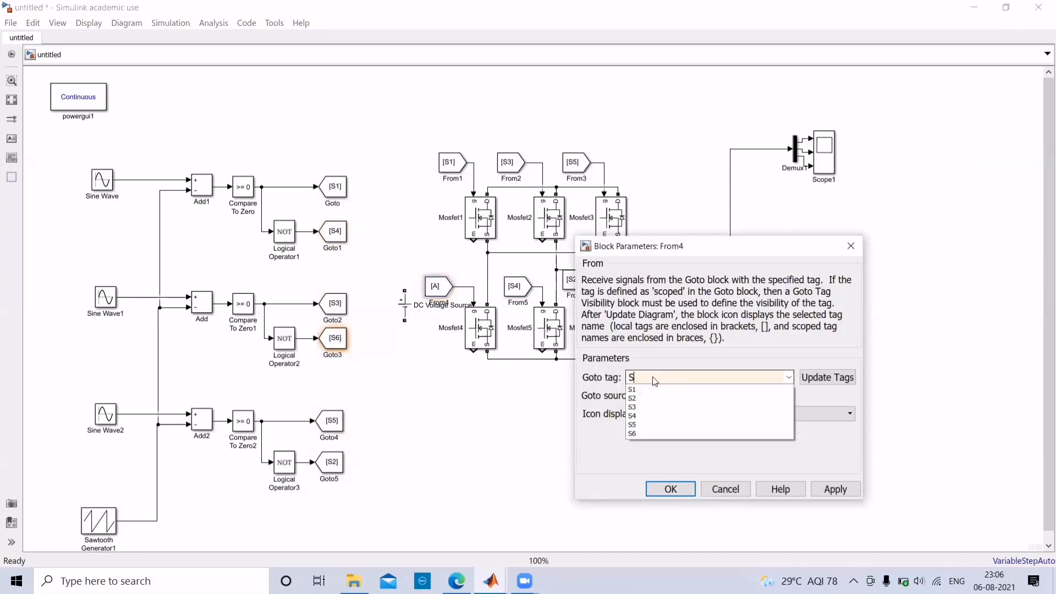
{"action": "type", "text": "4"}
{"action": "key", "text": "Return"}
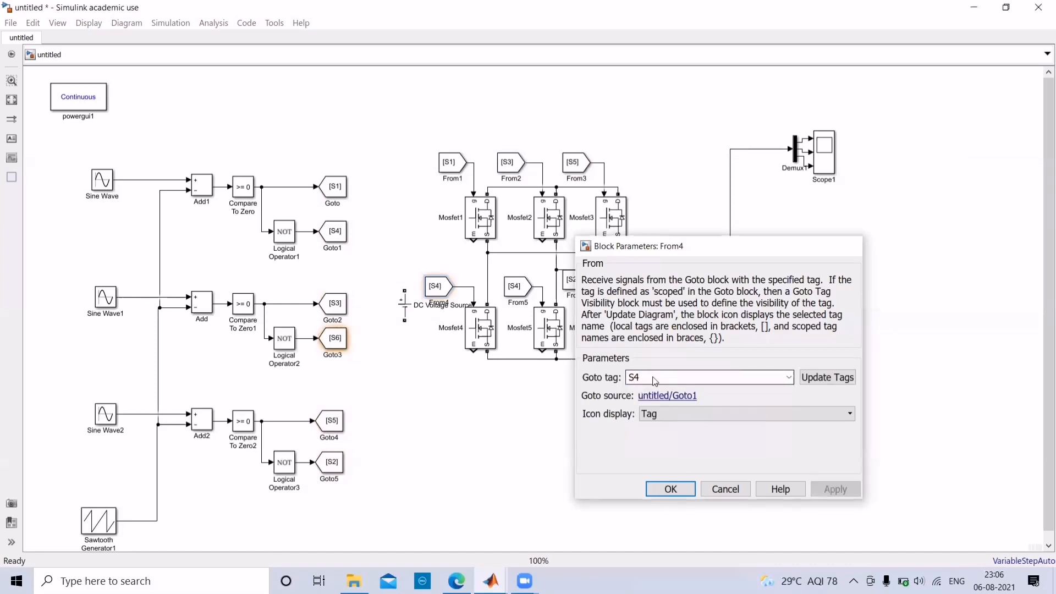
Change the goto tag of the From5 block feeding Mosfet5 to S6
{"action": "double_click", "coordinate": [509, 285]}
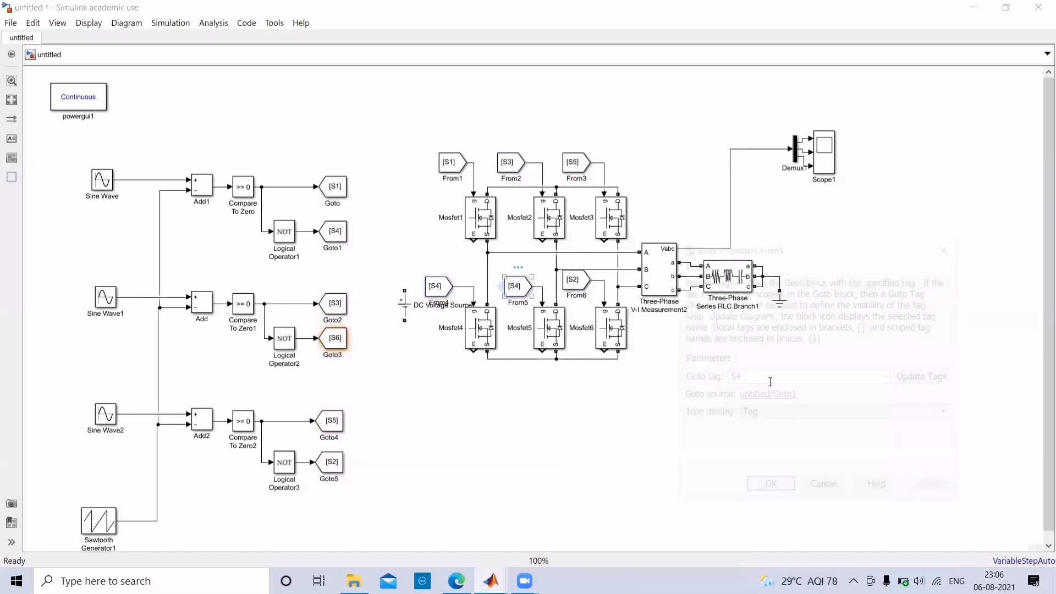
{"action": "type", "text": "S6"}
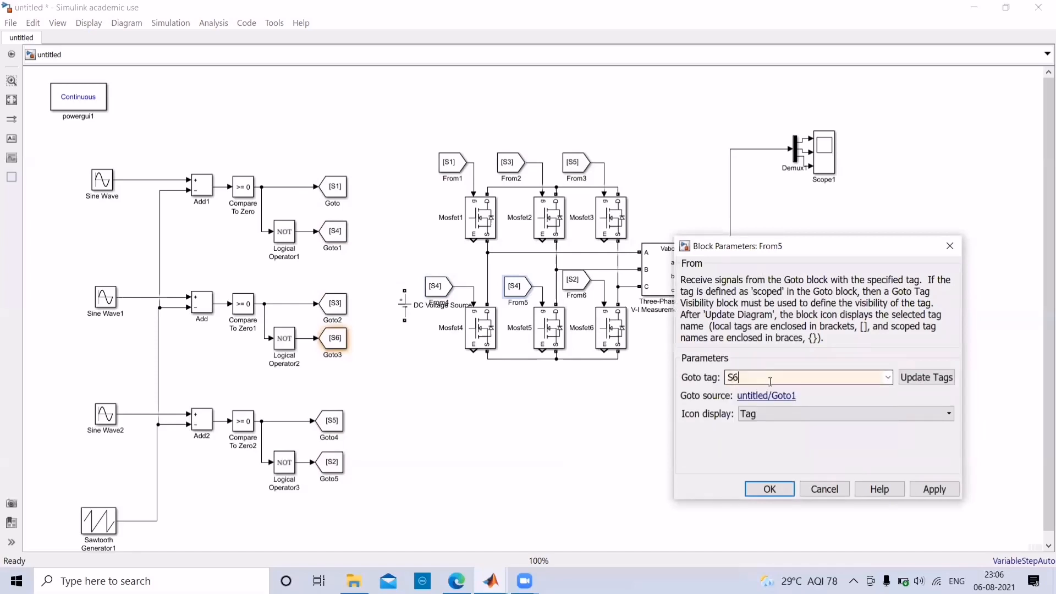
{"action": "key", "text": "Return"}
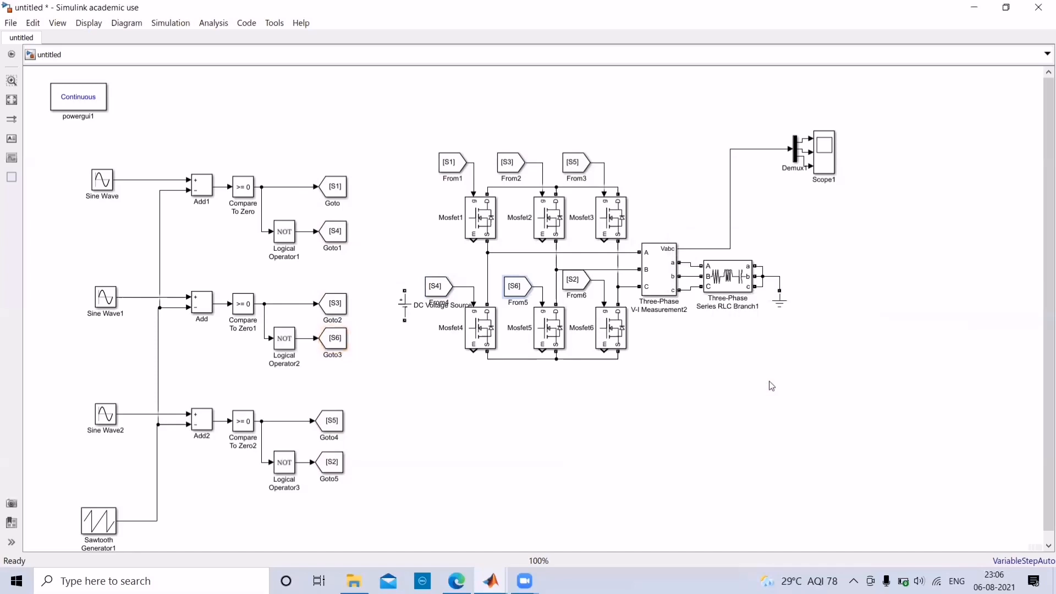
Connect the DC Voltage Source to the bridge's upper and lower rails and shift the phase B line slightly upward
{"action": "mouse_move", "coordinate": [404, 288]}
{"action": "left_mouse_down"}
{"action": "mouse_move", "coordinate": [391, 237]}
{"action": "mouse_move", "coordinate": [488, 187]}
{"action": "left_mouse_up"}
{"action": "left_click", "coordinate": [403, 318]}
{"action": "mouse_move", "coordinate": [403, 320]}
{"action": "left_mouse_down"}
{"action": "mouse_move", "coordinate": [457, 372]}
{"action": "mouse_move", "coordinate": [488, 358]}
{"action": "left_mouse_up"}
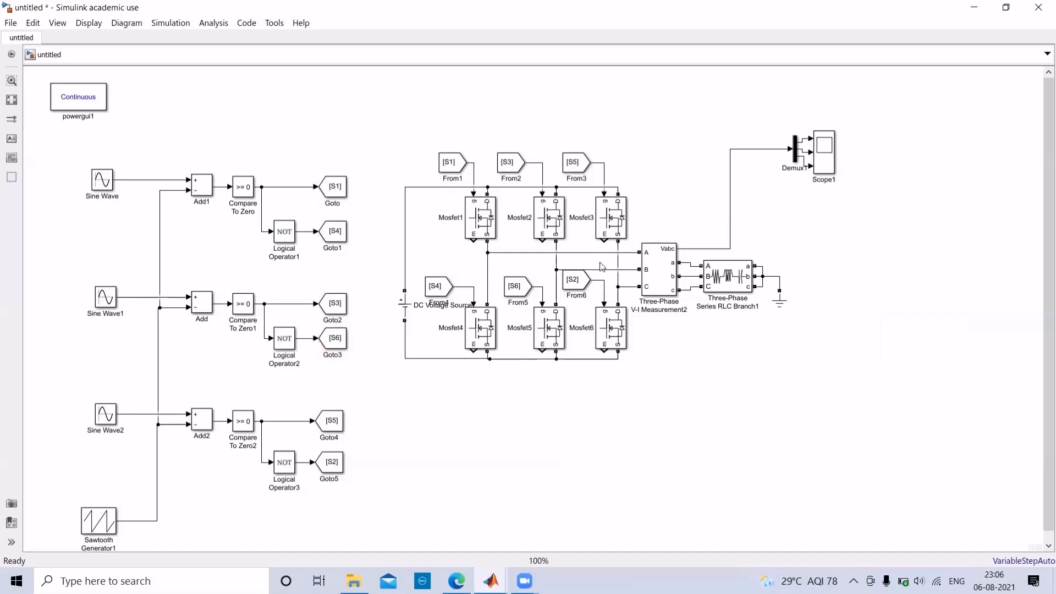
{"action": "left_click_drag", "start_coordinate": [597, 272], "coordinate": [597, 264]}
{"action": "left_click", "coordinate": [690, 464]}
Set the frequency of the Sine Wave block to 2*pi*50 rad/sec and copy that expression for reuse
{"action": "left_click", "coordinate": [103, 181]}
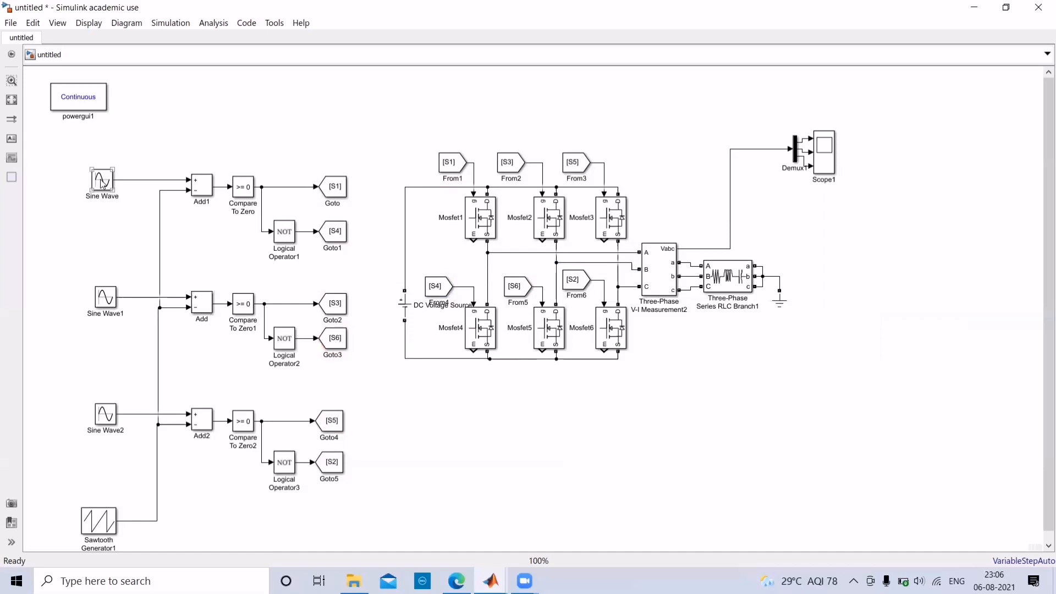
{"action": "double_click", "coordinate": [102, 182]}
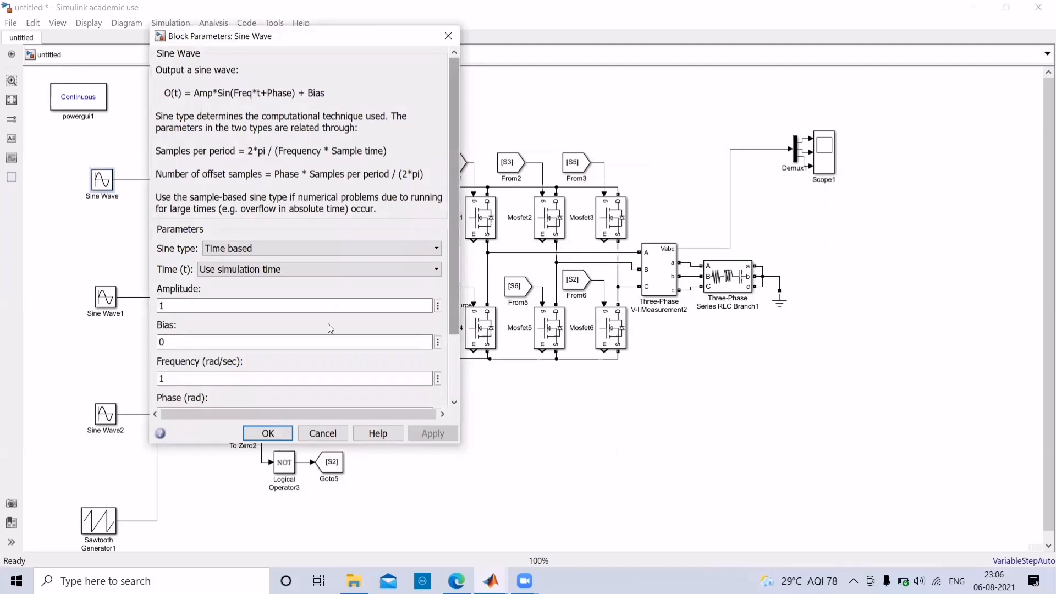
{"action": "double_click", "coordinate": [170, 383]}
{"action": "key", "text": "BackSpace"}
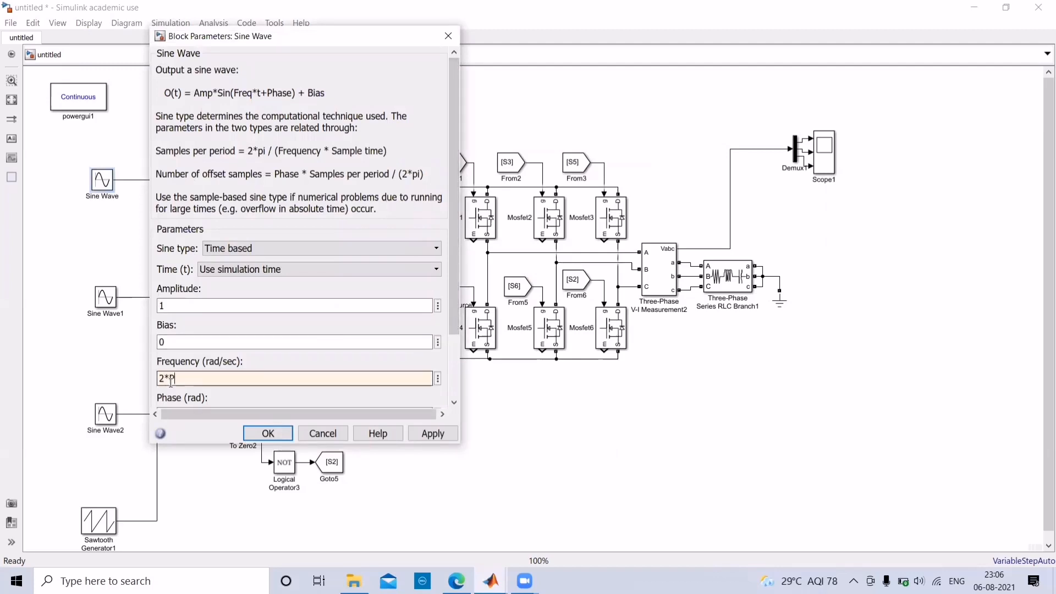
{"action": "type", "text": "2*PI*5"}
{"action": "key", "text": "BackSpace"}
{"action": "key", "text": "BackSpace"}
{"action": "key", "text": "BackSpace"}
{"action": "double_click", "coordinate": [170, 382]}
{"action": "key", "text": "ctrl+c"}
{"action": "scroll", "coordinate": [221, 345], "scroll_direction": "down", "scroll_amount": 3}
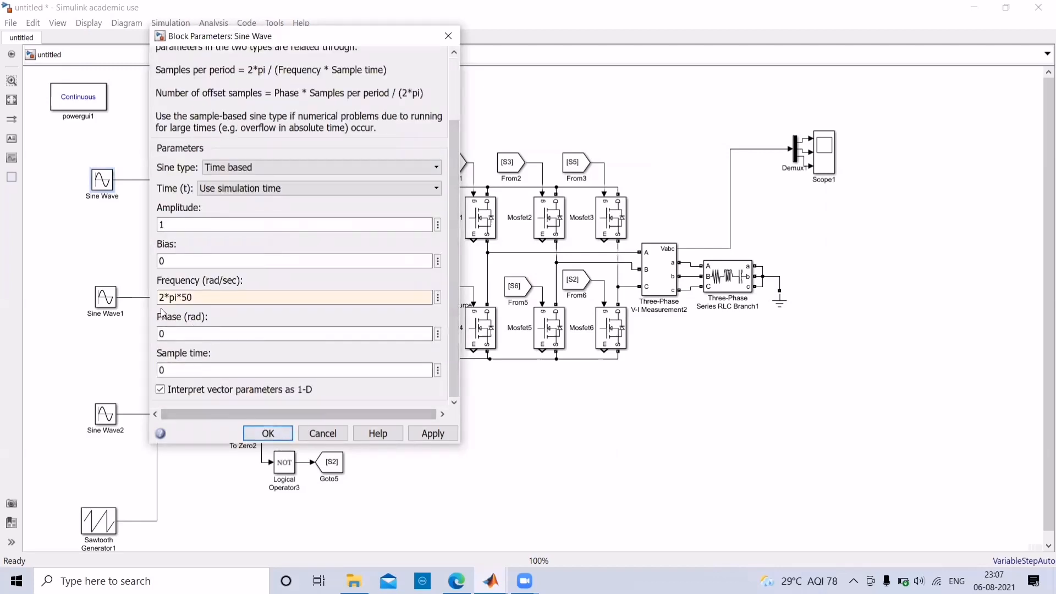
{"action": "left_click", "coordinate": [246, 433]}
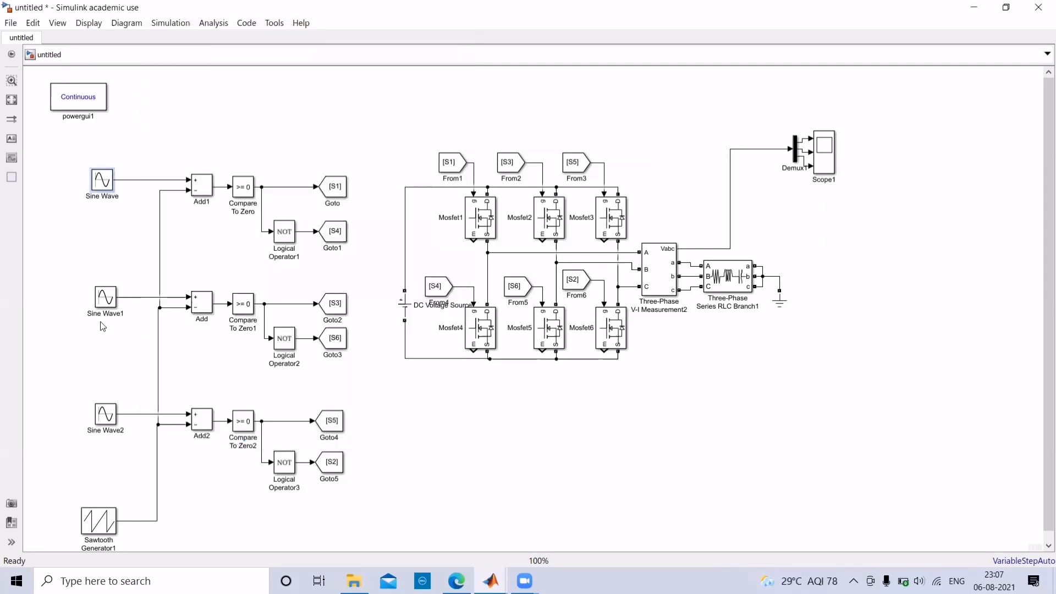
Set the Sine Wave1 block's frequency to 2*pi*50 rad/sec and enter its phase as a fraction of 2*pi
{"action": "double_click", "coordinate": [105, 297]}
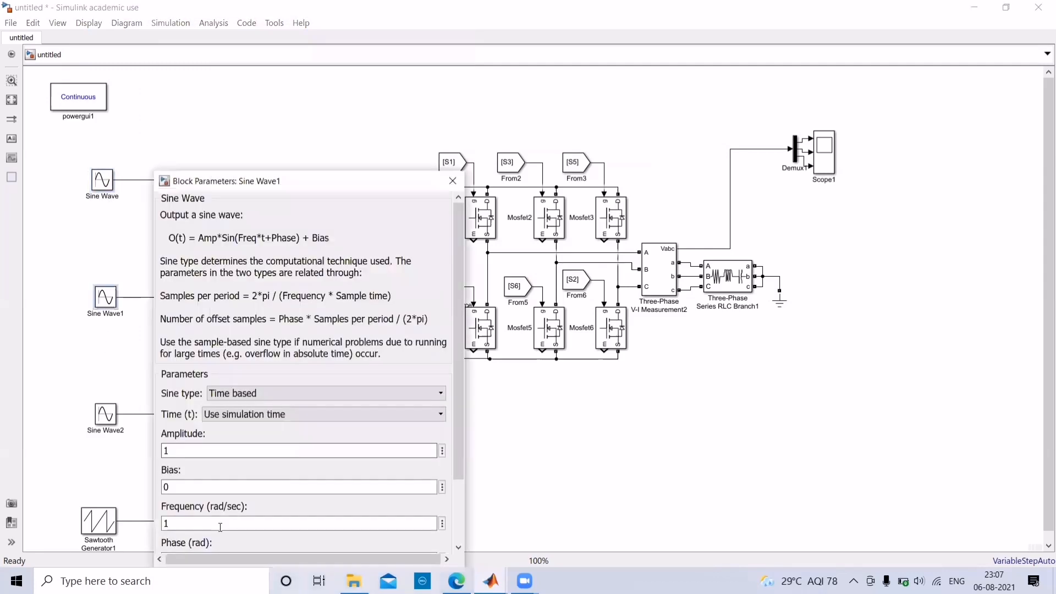
{"action": "double_click", "coordinate": [221, 526]}
{"action": "key", "text": "BackSpace"}
{"action": "key", "text": "ctrl+v"}
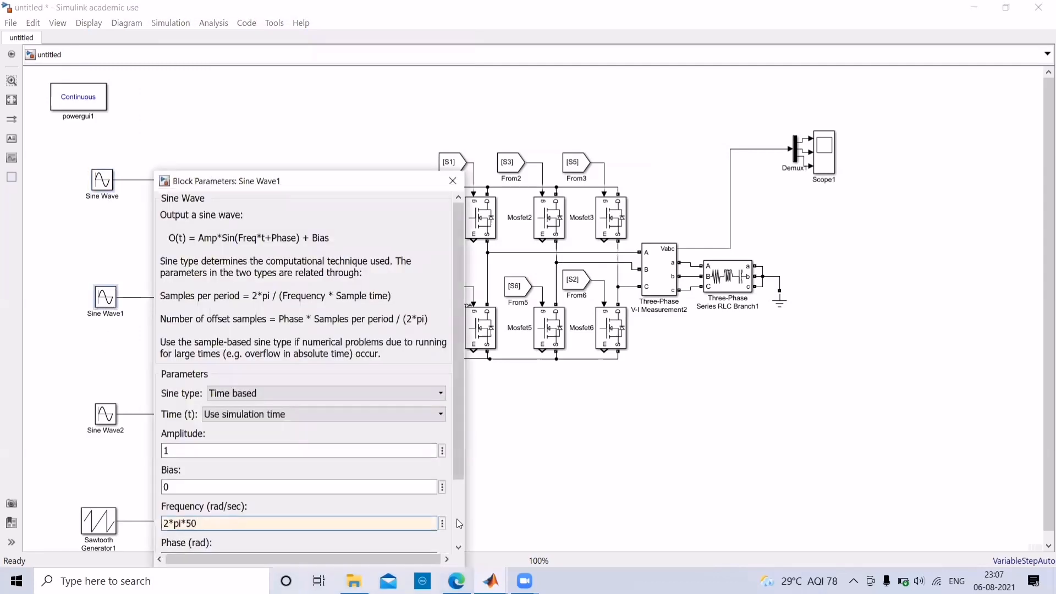
{"action": "scroll", "coordinate": [243, 522], "scroll_direction": "down", "scroll_amount": 3}
{"action": "double_click", "coordinate": [246, 479]}
{"action": "key", "text": "BackSpace"}
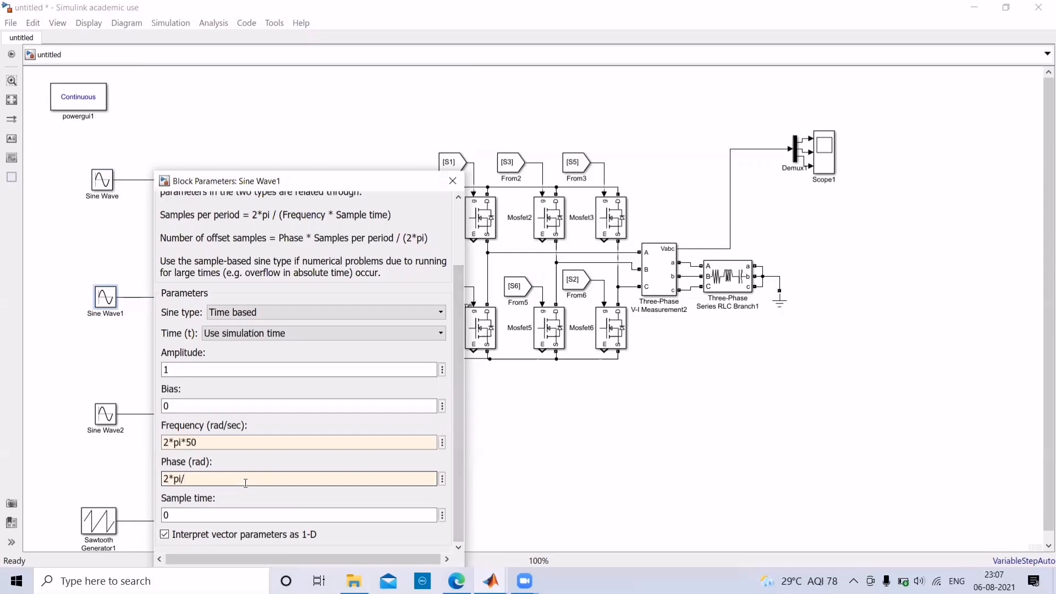
{"action": "key", "text": "Return"}
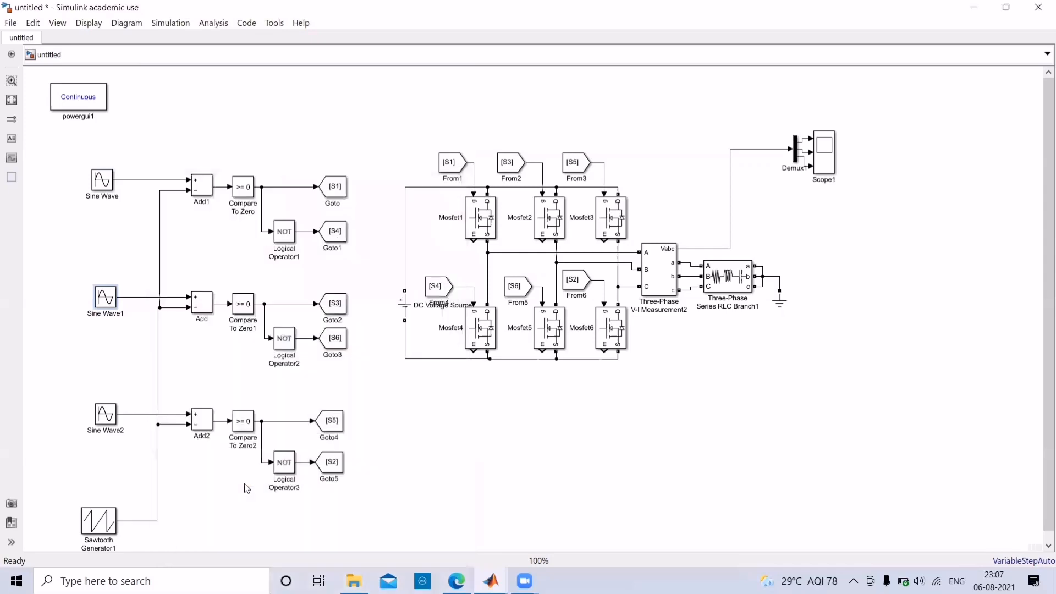
Set the Sine Wave2 block's frequency to 2*pi*50 rad/sec and its phase to 4*pi/3 rad
{"action": "left_click", "coordinate": [109, 417]}
{"action": "double_click", "coordinate": [109, 417]}
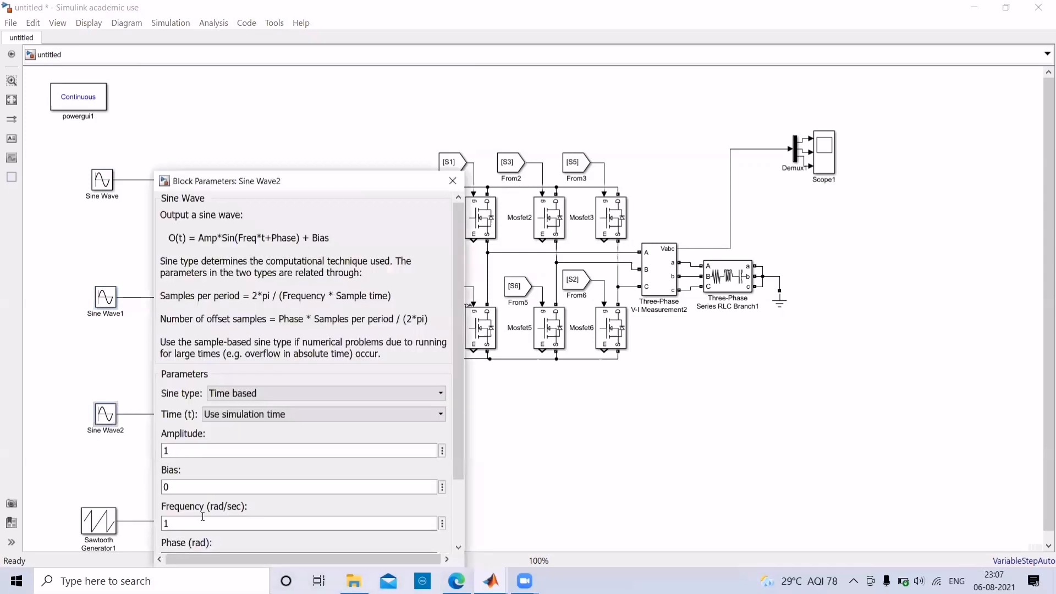
{"action": "double_click", "coordinate": [209, 526]}
{"action": "key", "text": "BackSpace"}
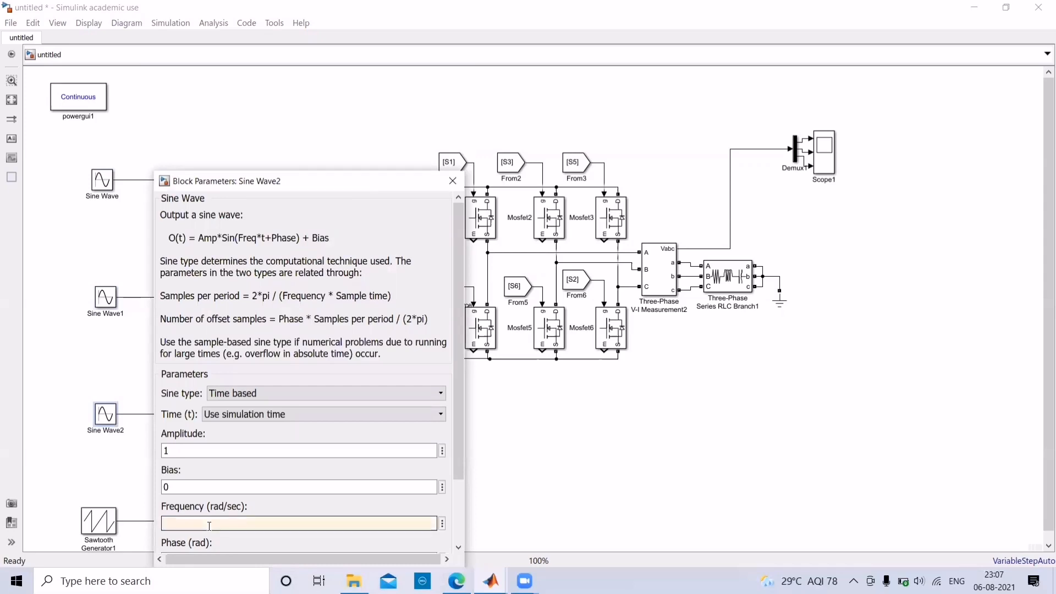
{"action": "type", "text": "2*pi*50"}
{"action": "scroll", "coordinate": [459, 506], "scroll_direction": "down", "scroll_amount": 3}
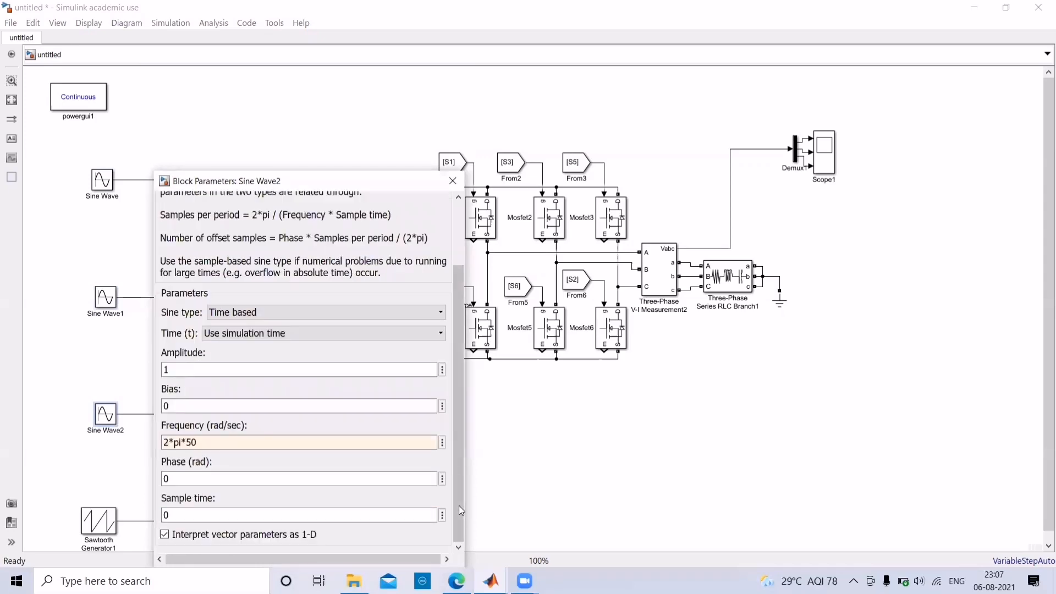
{"action": "double_click", "coordinate": [188, 474]}
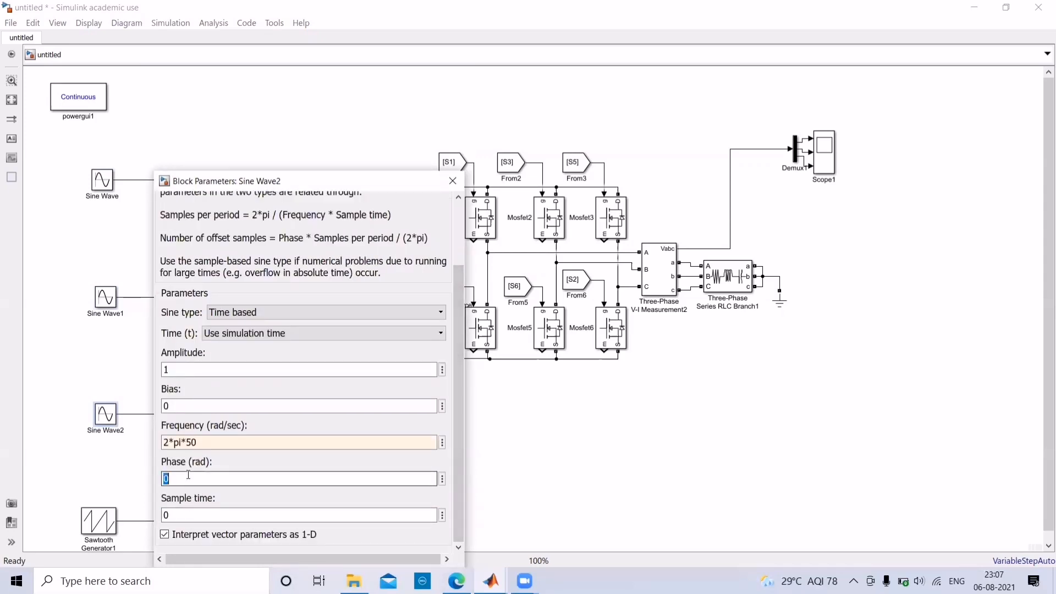
{"action": "key", "text": "BackSpace"}
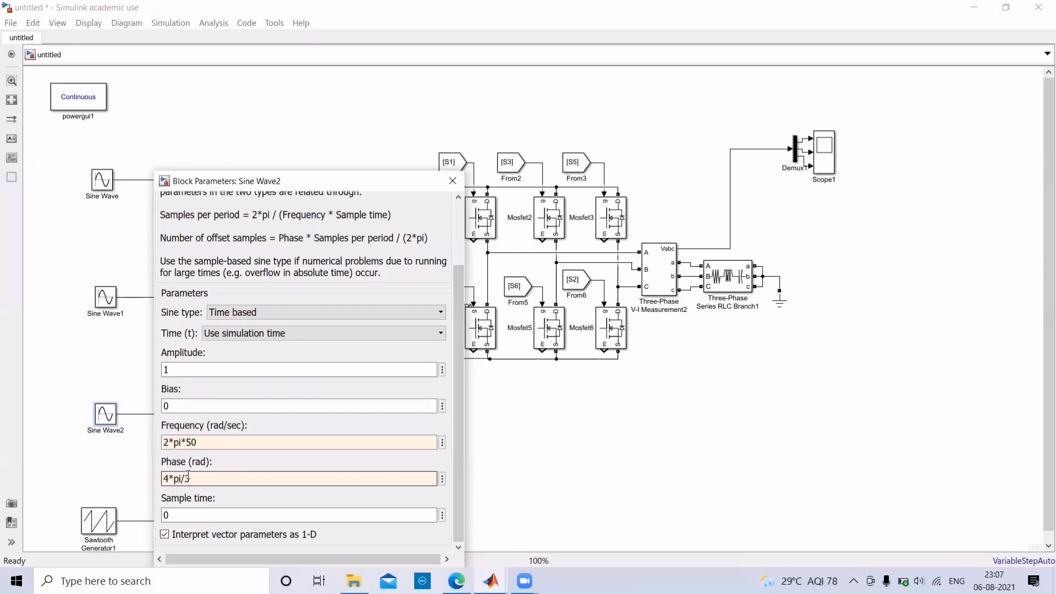
{"action": "key", "text": "Return"}
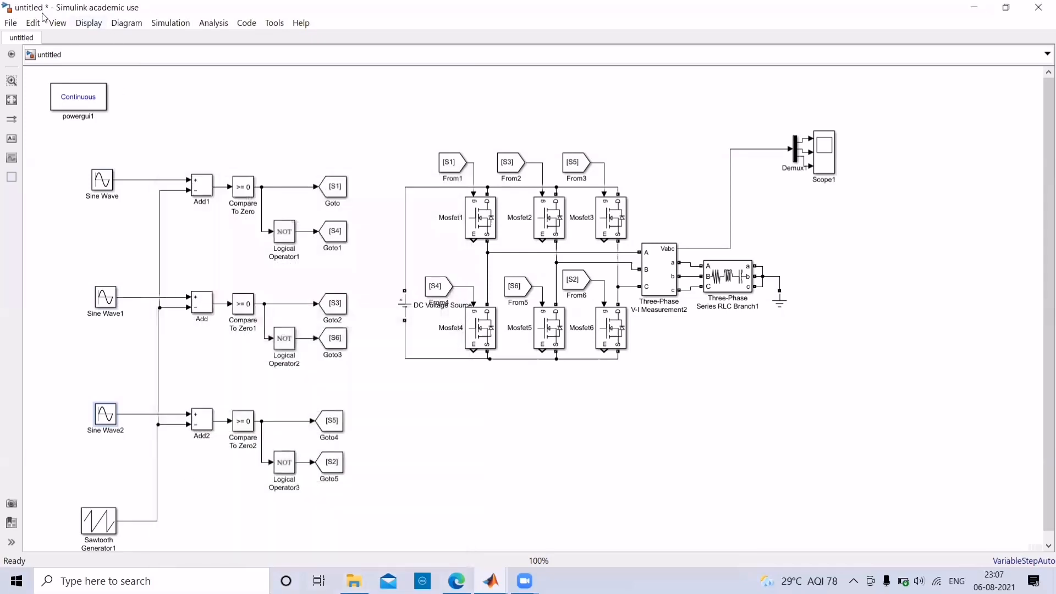
Run the inverter simulation and save the model as ex1
{"action": "left_click", "coordinate": [165, 25]}
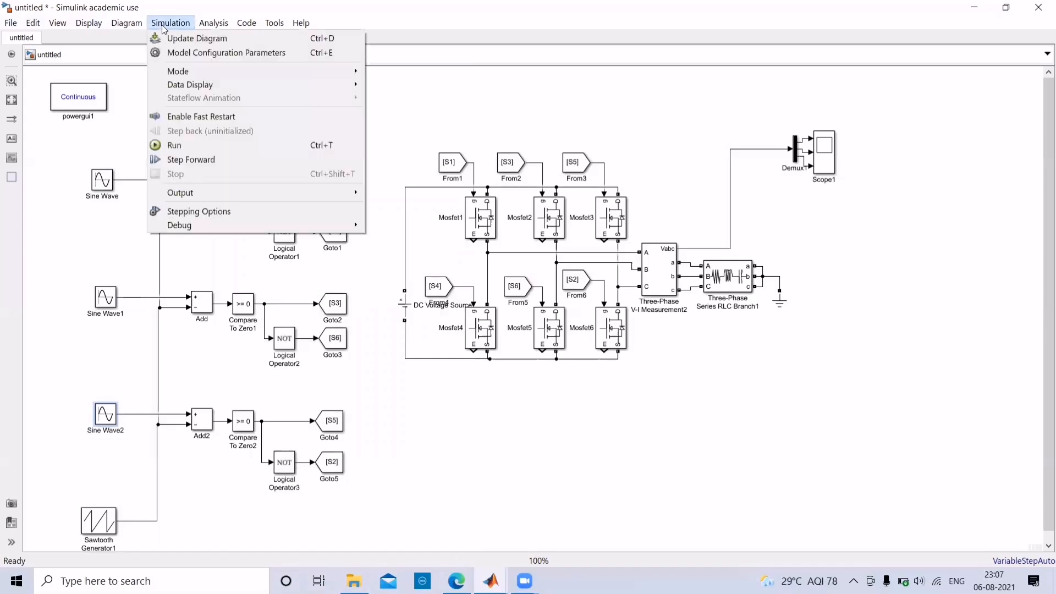
{"action": "left_click", "coordinate": [170, 145]}
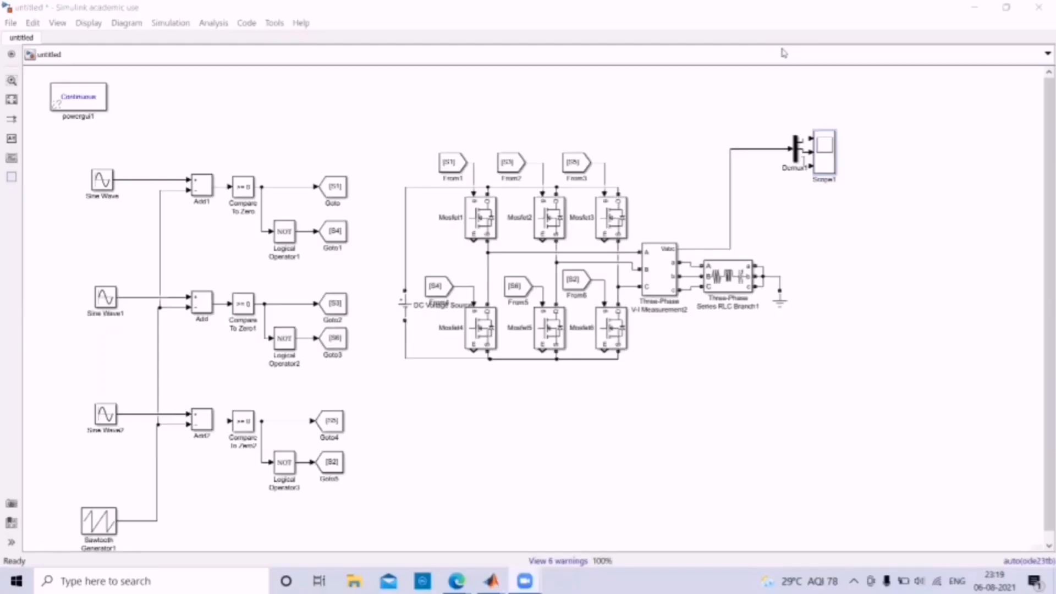
{"action": "left_click", "coordinate": [3, 24]}
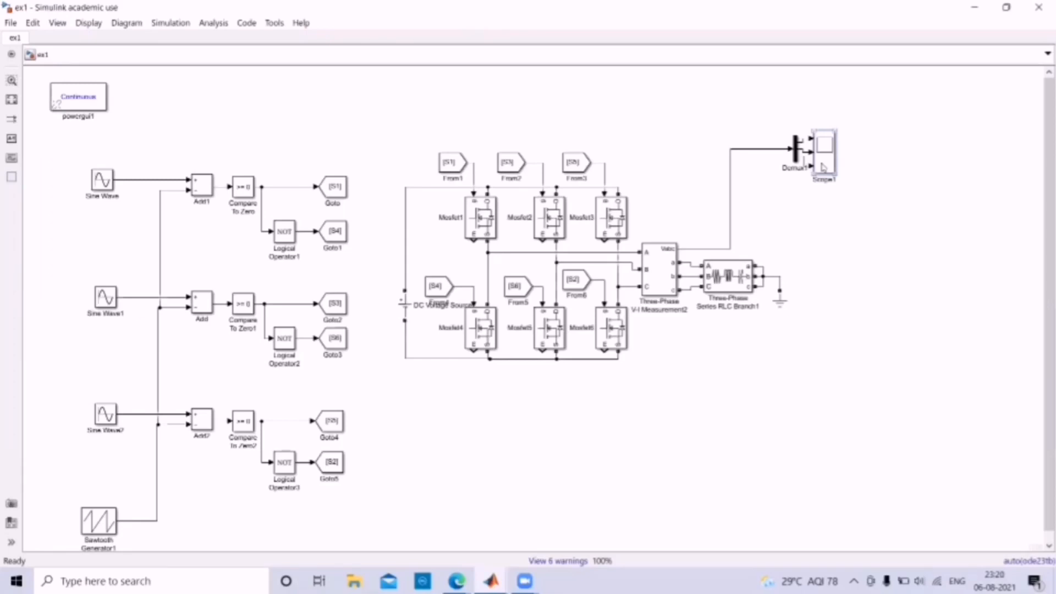
Open Scope1 and examine the three phase voltage waveforms of the inverter
{"action": "double_click", "coordinate": [823, 167]}
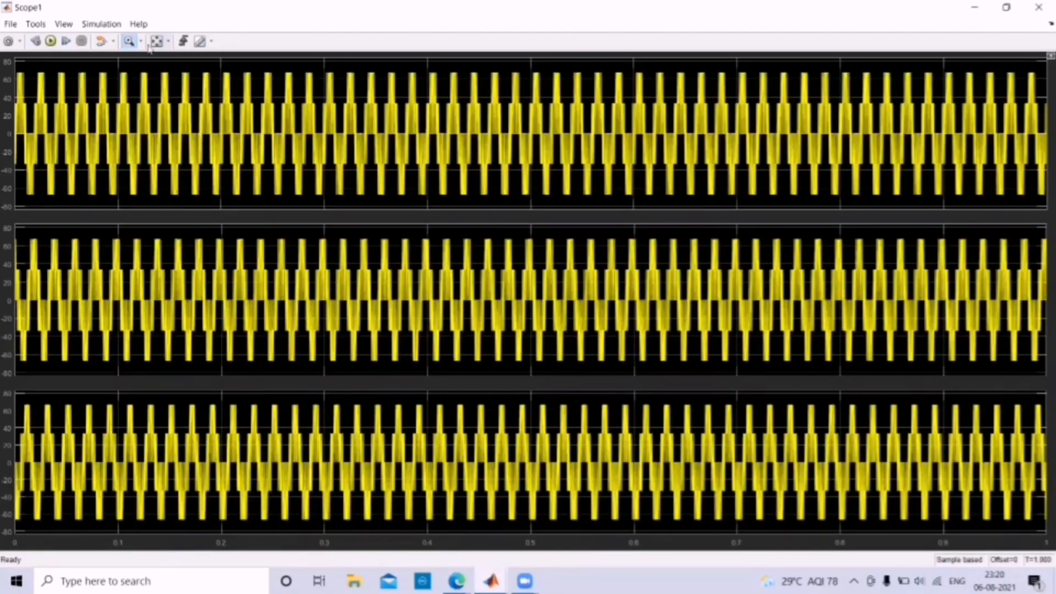
{"action": "left_click", "coordinate": [71, 24]}
{"action": "left_click", "coordinate": [82, 67]}
{"action": "left_click", "coordinate": [270, 46]}
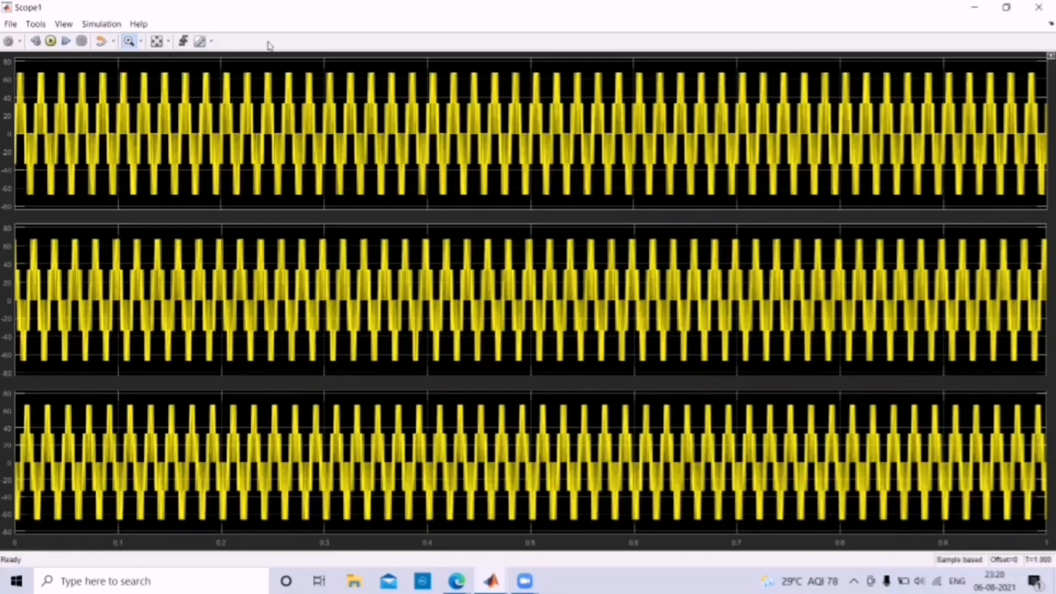